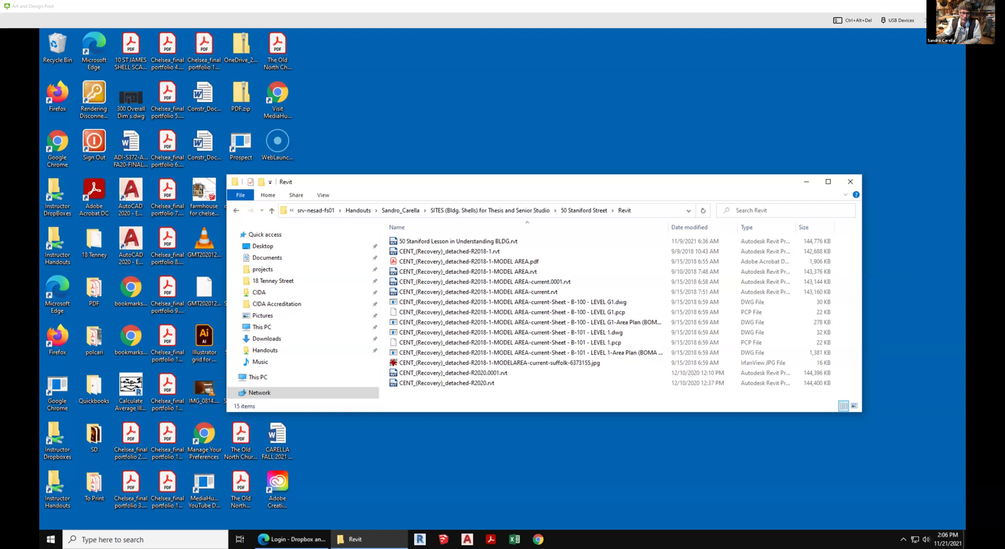
# Open 50 Staniford Lesson in Understanding BLDG.rvt in Revit from the 50 Staniford Street handouts folder and maximize the program window
pyautogui.click(458, 184)
pyautogui.moveTo(446, 179); pyautogui.dragTo(345, 86)
pyautogui.click(367, 151)
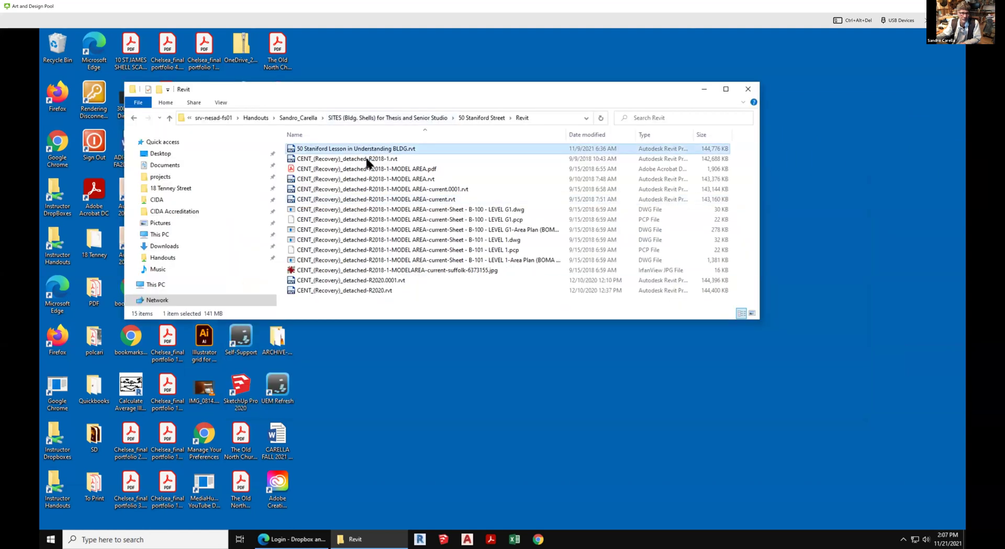
pyautogui.doubleClick(372, 151)
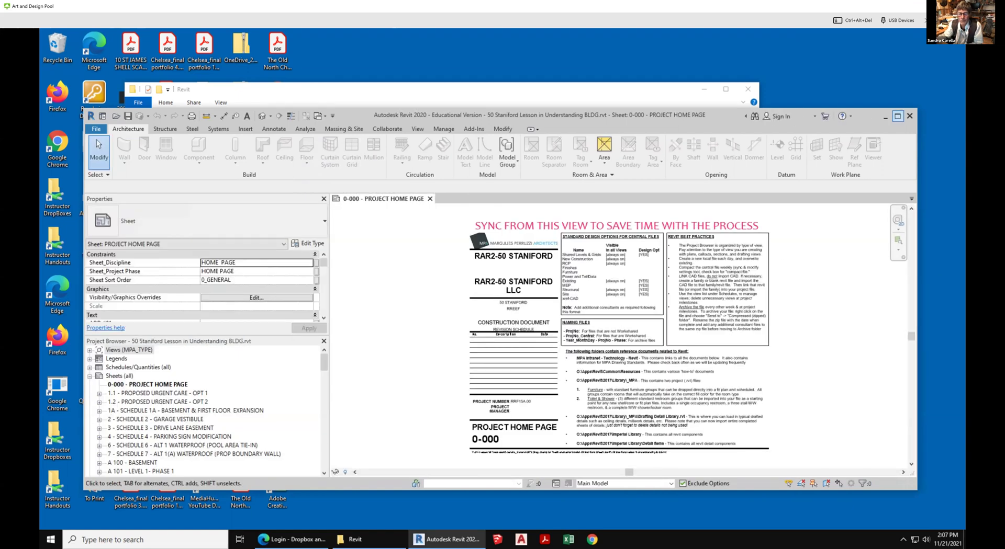
pyautogui.click(898, 117)
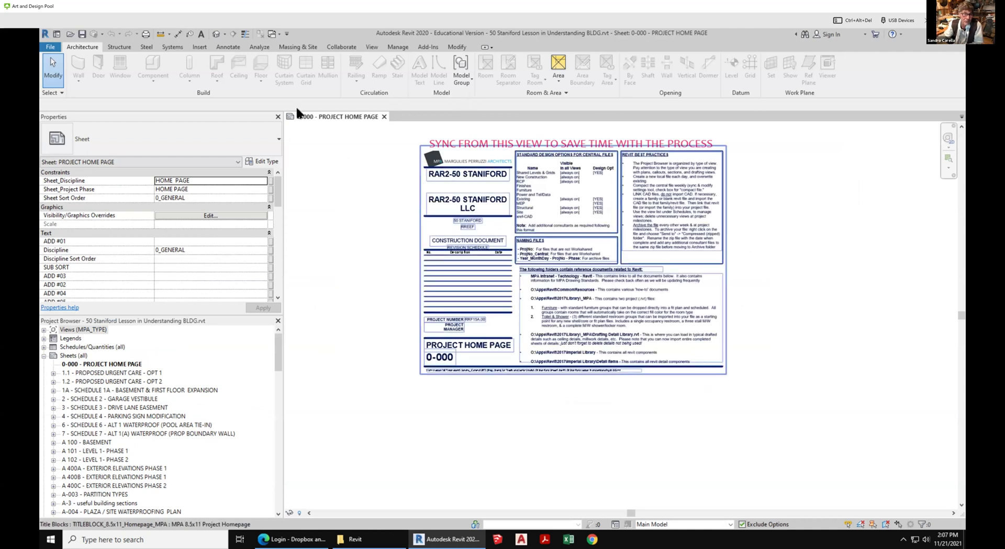
# View the 50 Staniford building in the default 3D view and close the project
pyautogui.click(217, 34)
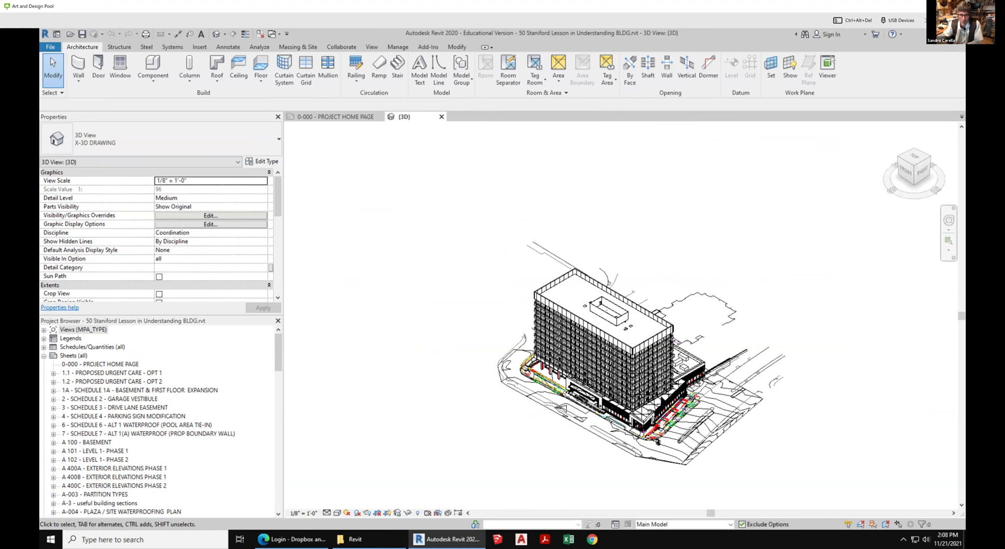
pyautogui.scroll(3, 661, 398)
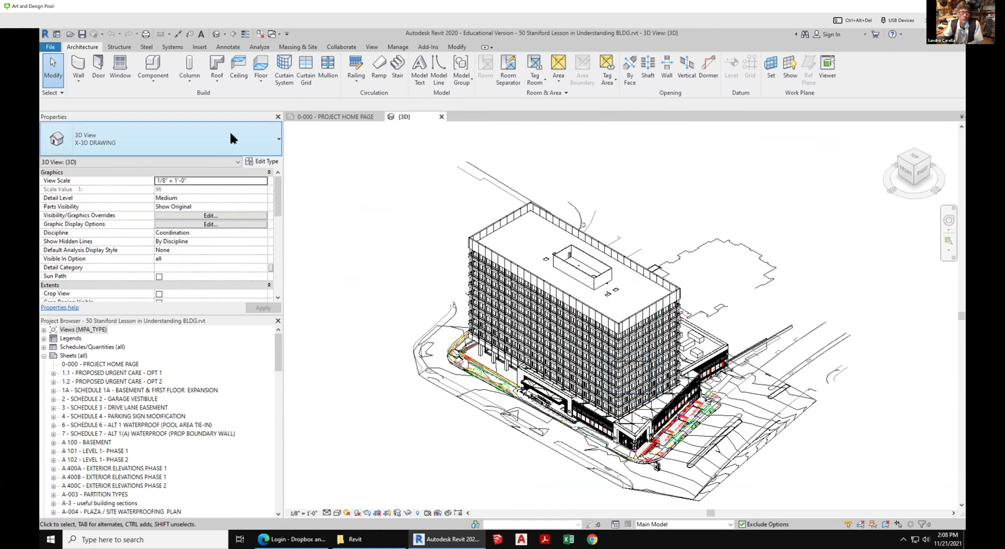
pyautogui.click(52, 48)
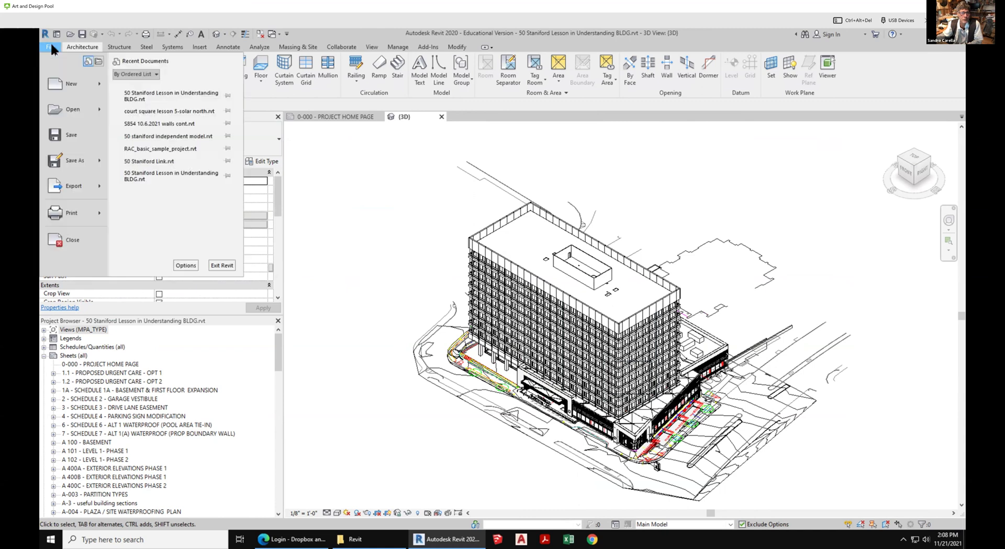
pyautogui.click(84, 238)
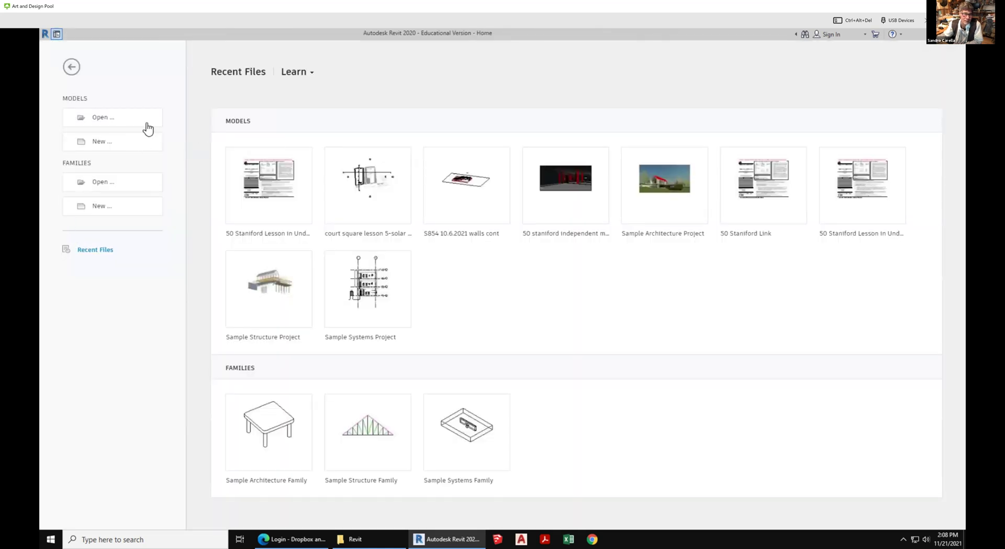
# Create a new project from the Architectural Template and open its East elevation
pyautogui.click(100, 143)
pyautogui.click(472, 261)
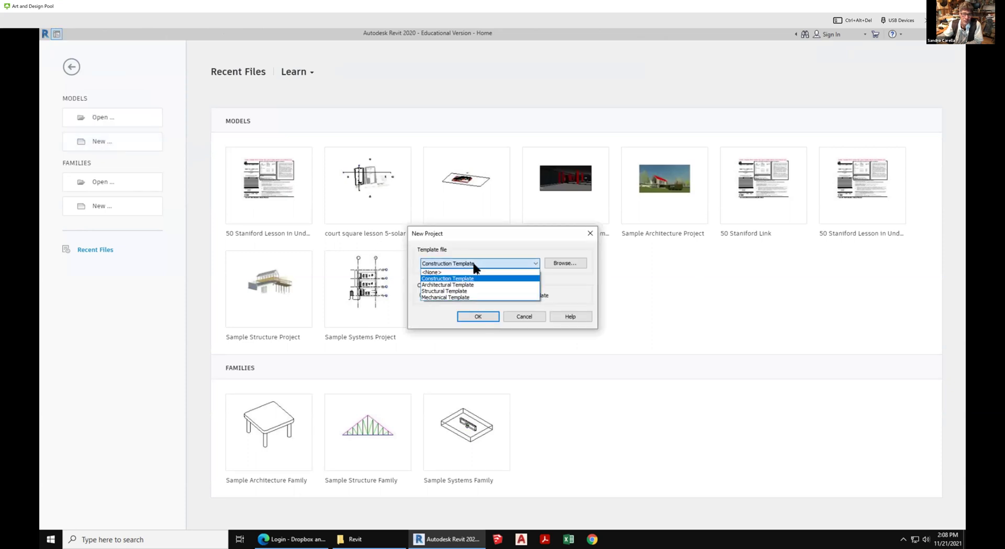
pyautogui.click(454, 285)
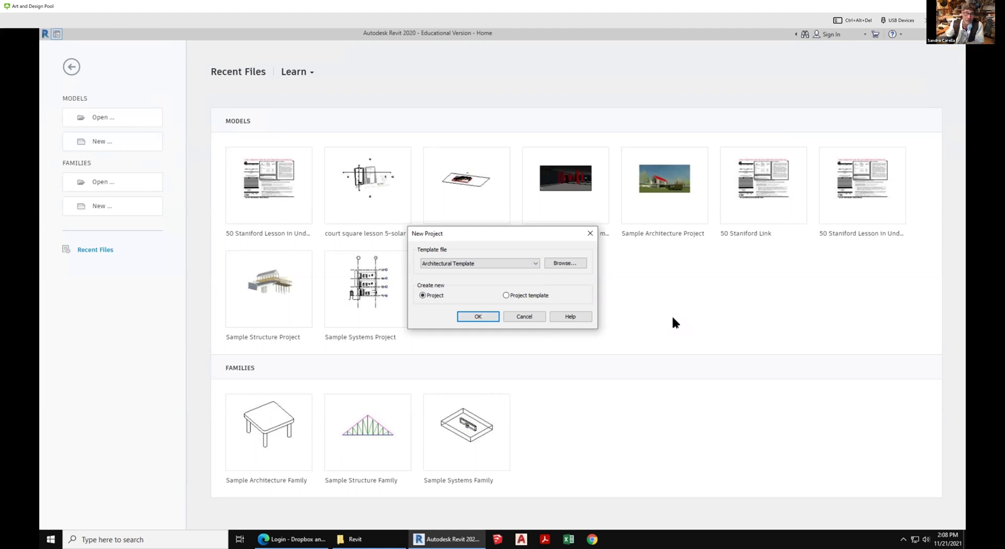
pyautogui.click(486, 317)
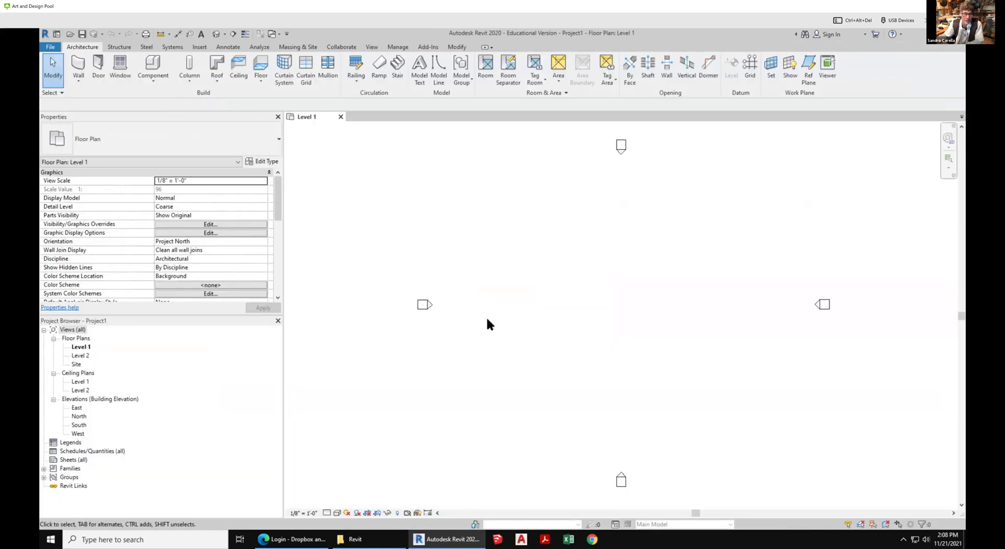
pyautogui.doubleClick(79, 406)
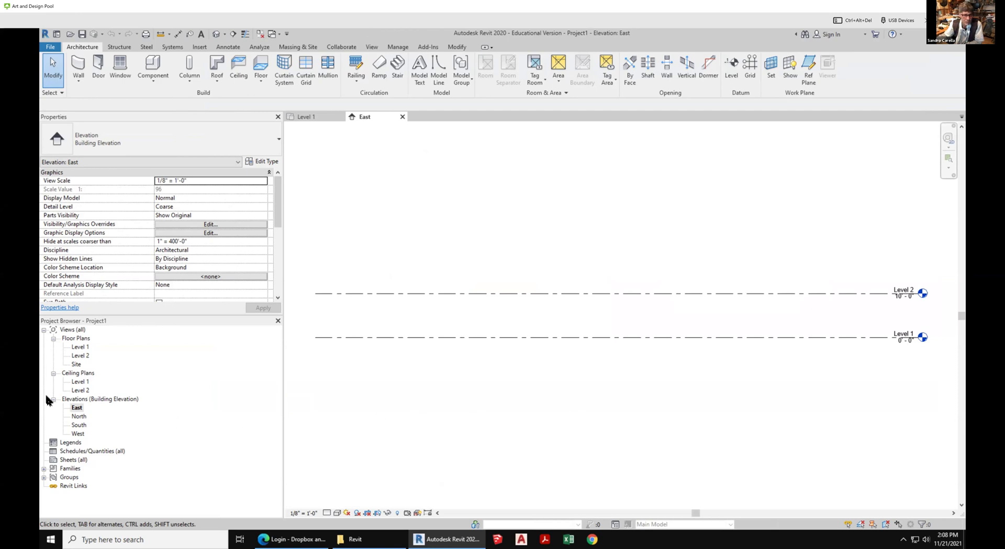
# Link the Revit model 50 Staniford Link.rvt into the Level 1 floor plan with Auto - Origin to Origin positioning
pyautogui.doubleClick(79, 347)
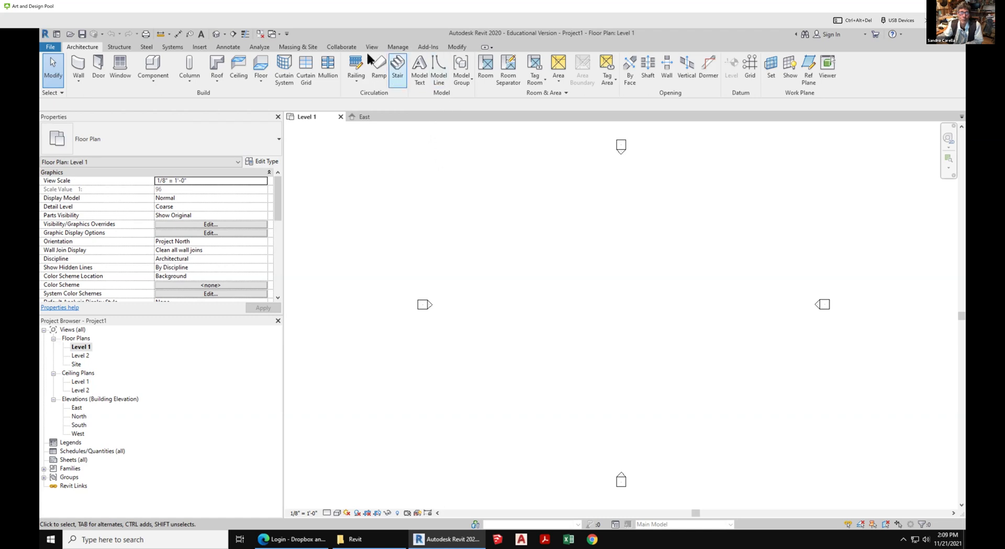
pyautogui.click(397, 48)
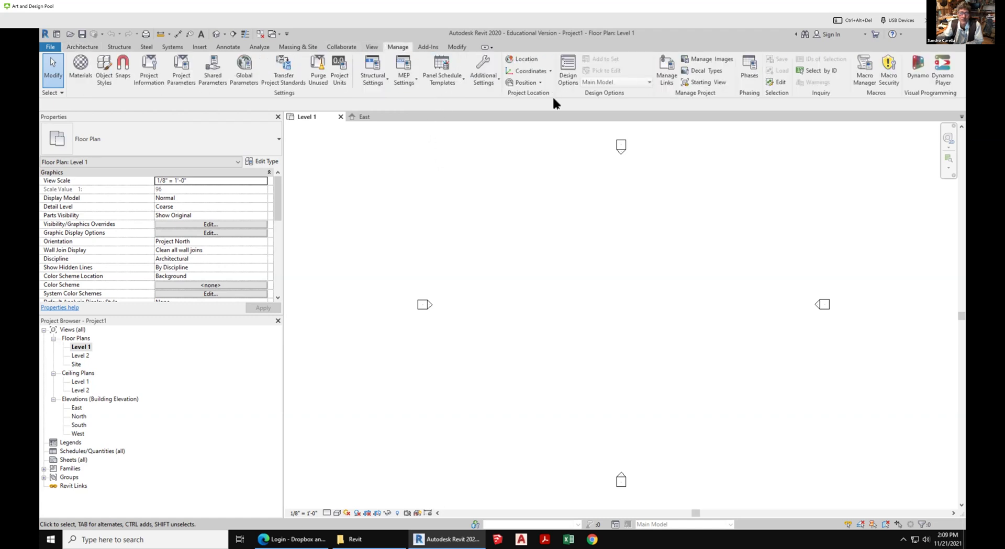
pyautogui.click(664, 73)
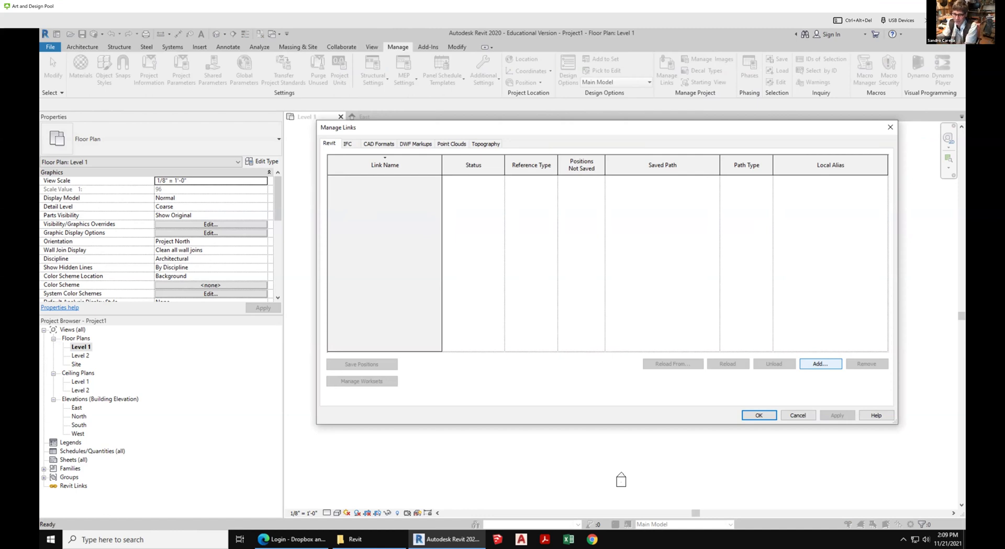
pyautogui.click(820, 364)
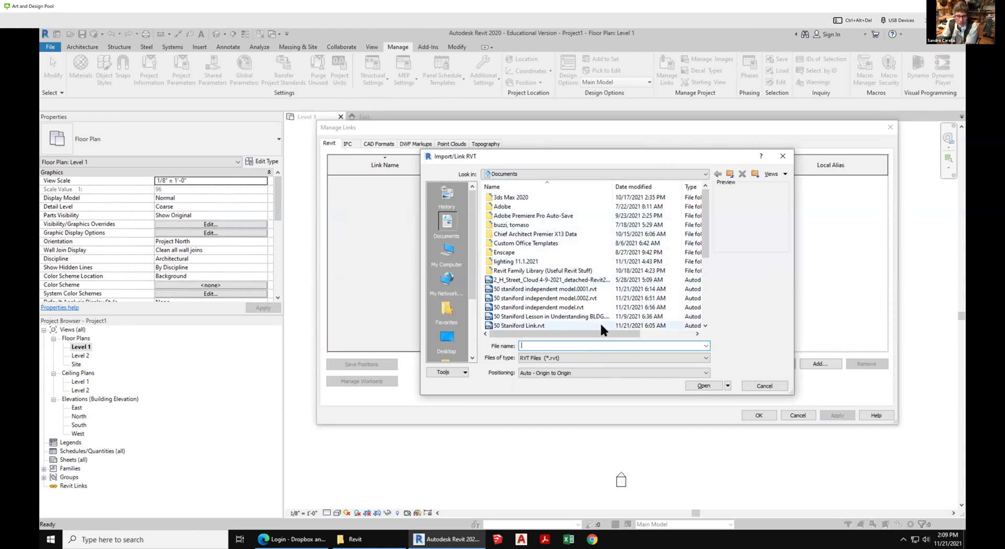
pyautogui.scroll(-2, 599, 322)
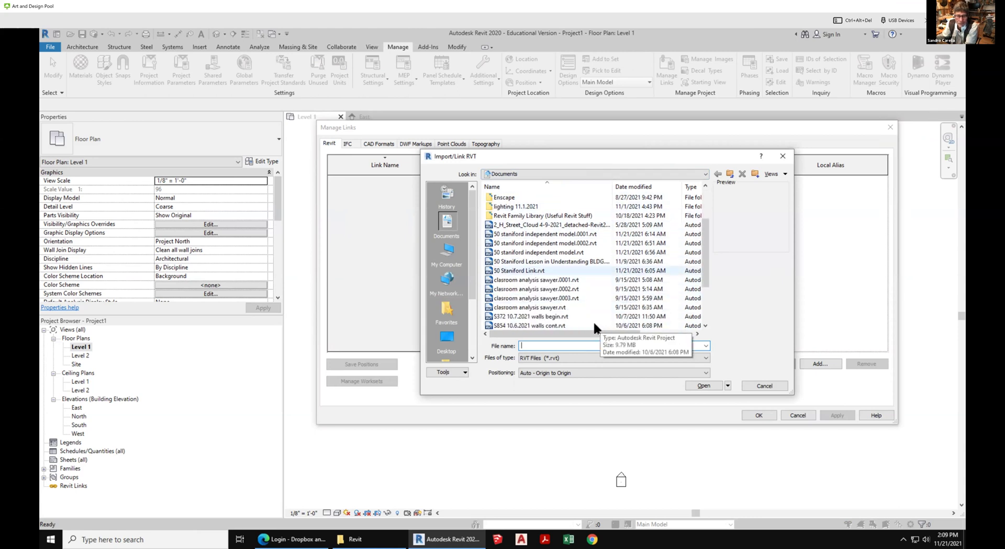
pyautogui.click(523, 271)
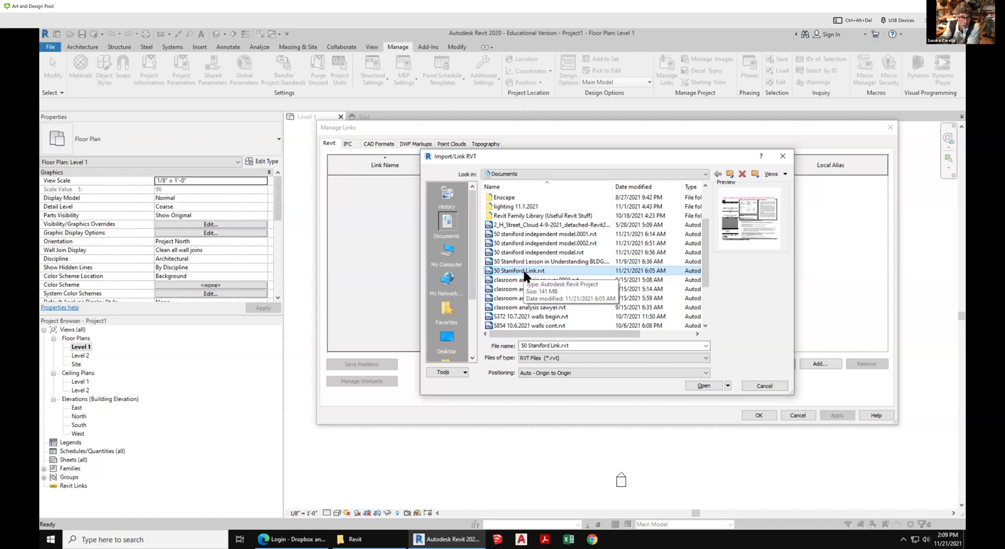
pyautogui.click(695, 386)
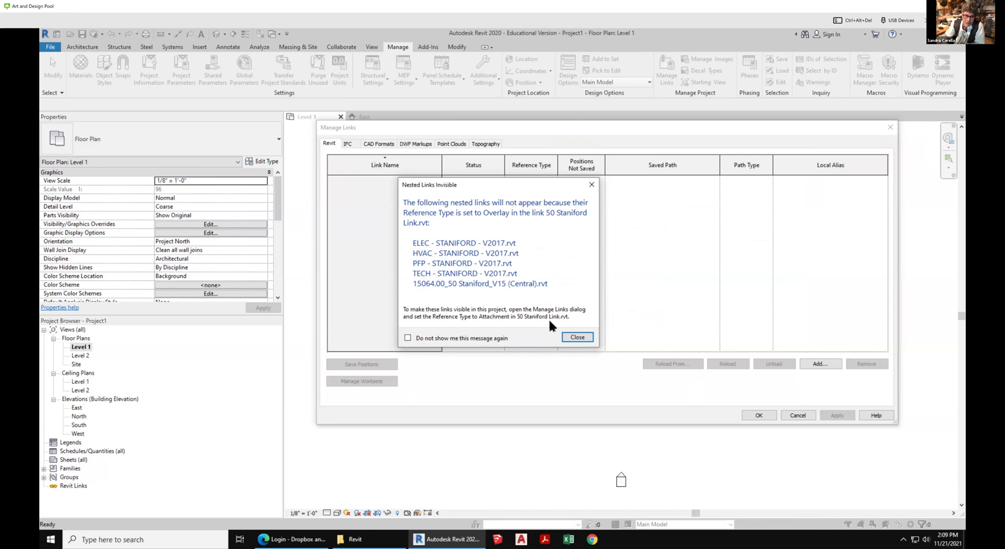
pyautogui.click(576, 337)
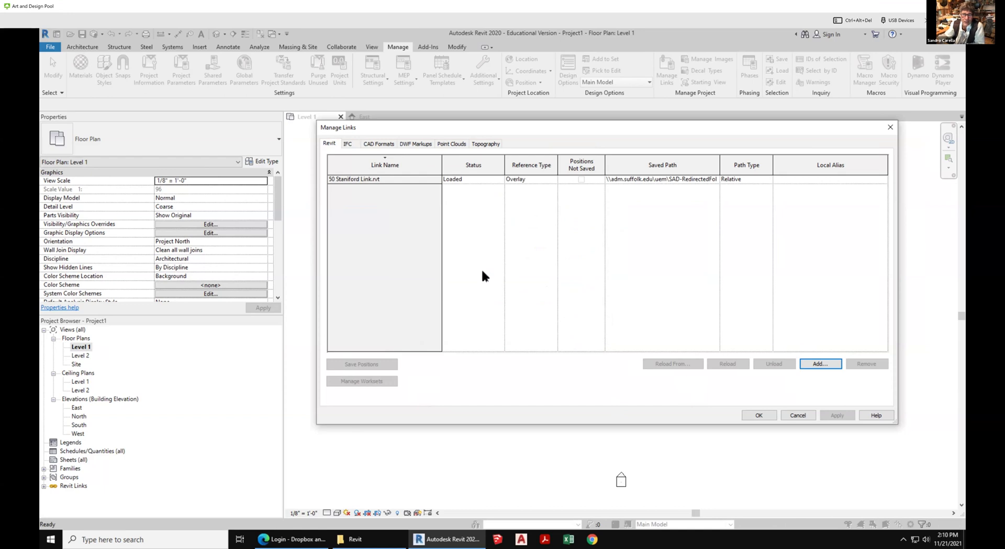
pyautogui.click(389, 179)
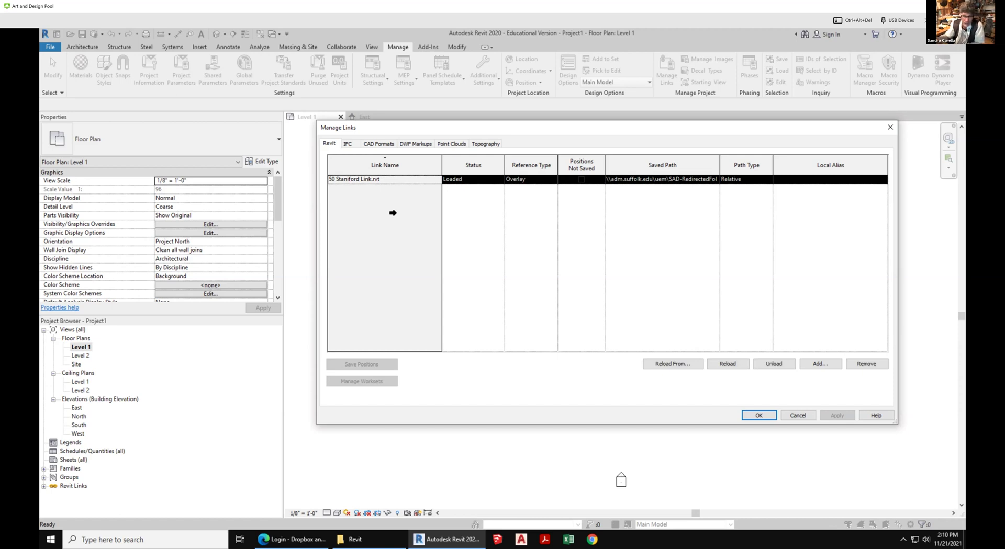
pyautogui.click(759, 415)
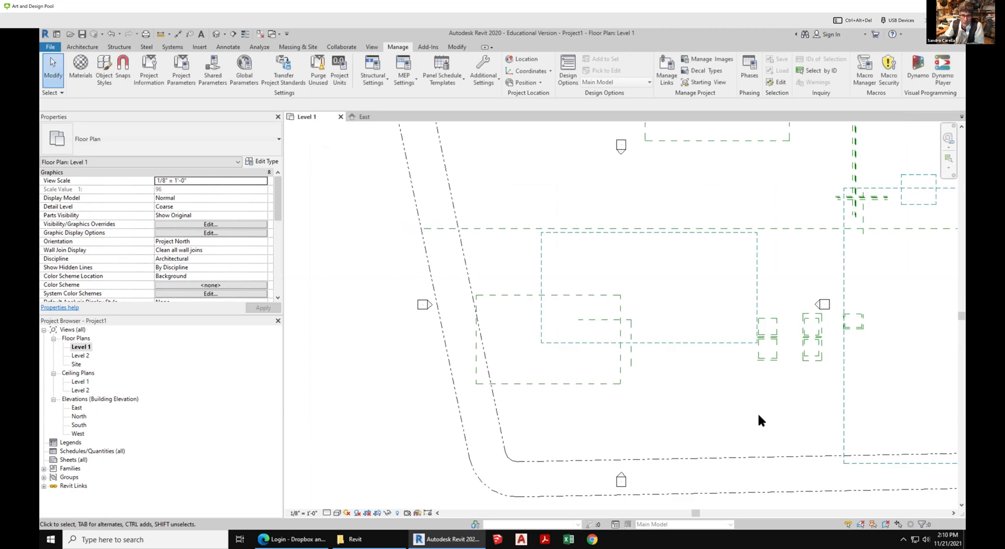
# Check the linked building's extents in the Level 1 plan and in the default 3D view
pyautogui.scroll(-4, 379, 365)
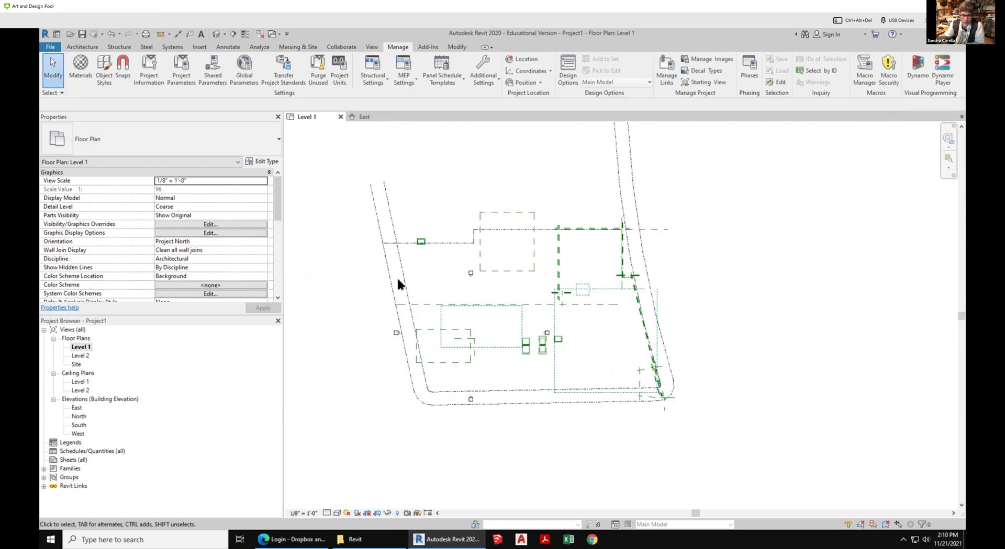
pyautogui.scroll(2, 406, 252)
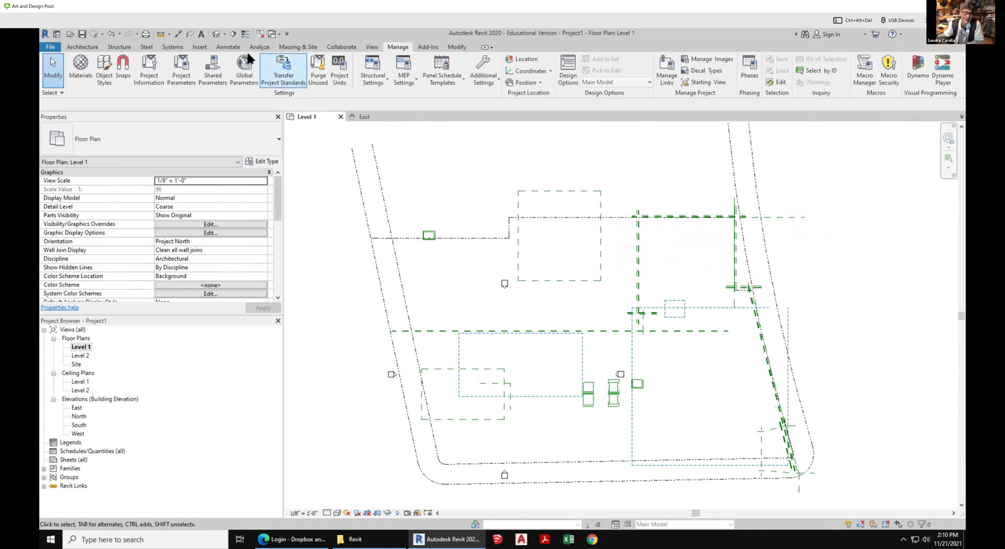
pyautogui.click(215, 33)
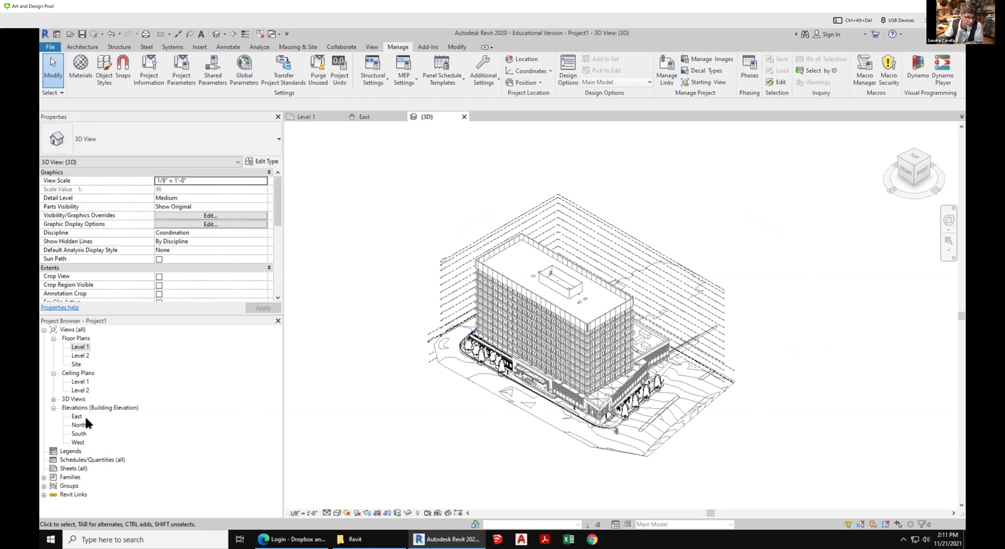
# Hide the Reference Planes annotation category in the East elevation through its Visibility/Graphic Overrides
pyautogui.click(77, 417)
pyautogui.doubleClick(77, 417)
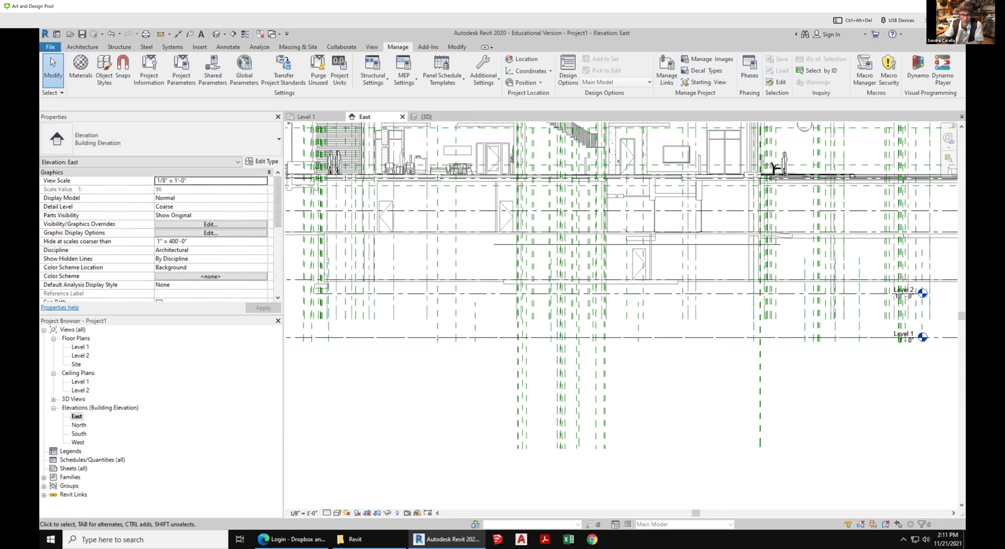
pyautogui.scroll(-5, 632, 449)
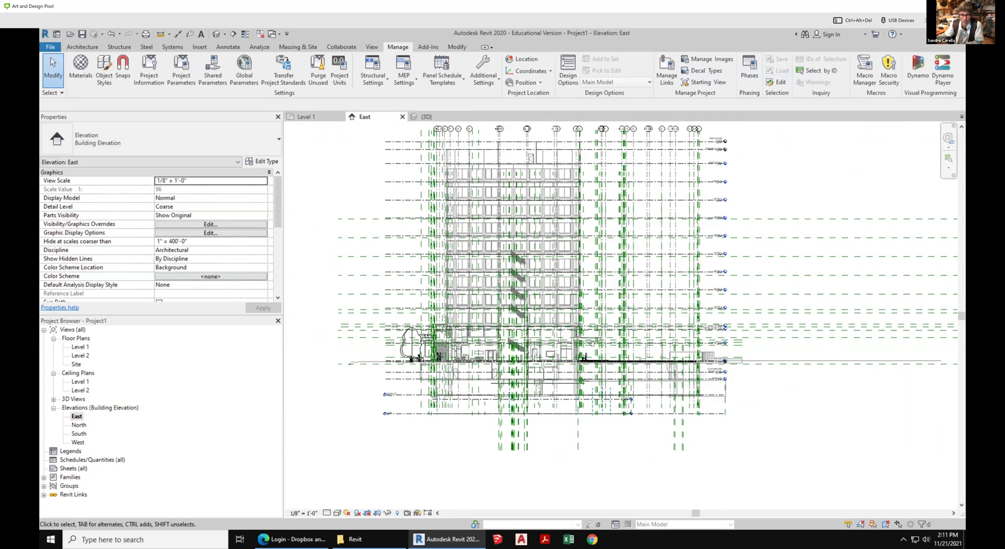
pyautogui.scroll(-1, 485, 439)
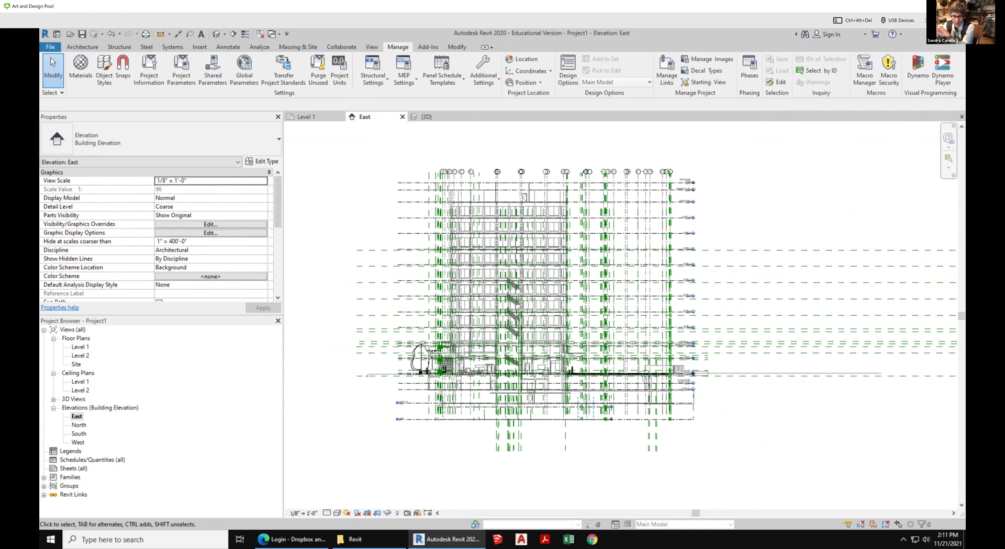
pyautogui.press('v')
pyautogui.press('v')
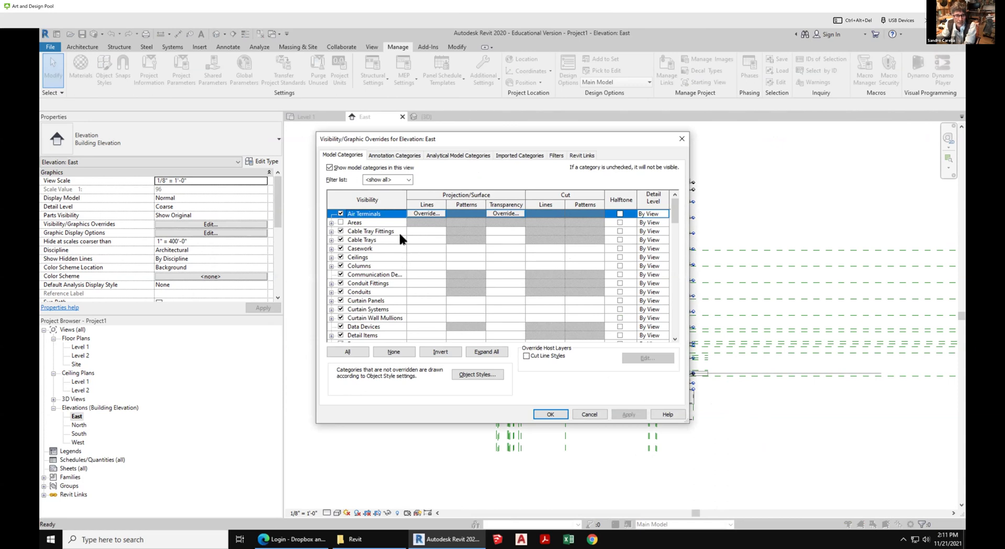
pyautogui.click(385, 155)
pyautogui.scroll(-18, 397, 310)
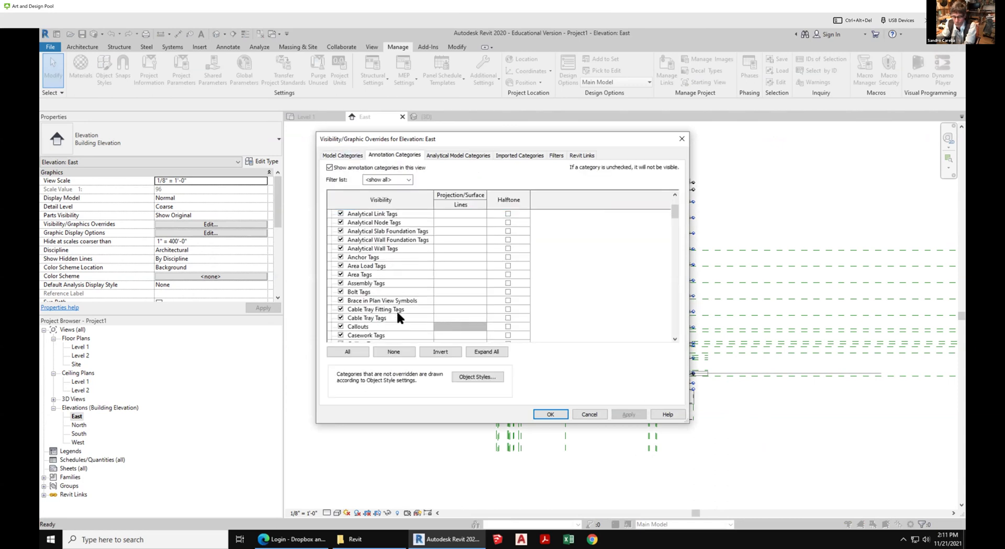
pyautogui.click(397, 309)
pyautogui.scroll(-2, 397, 316)
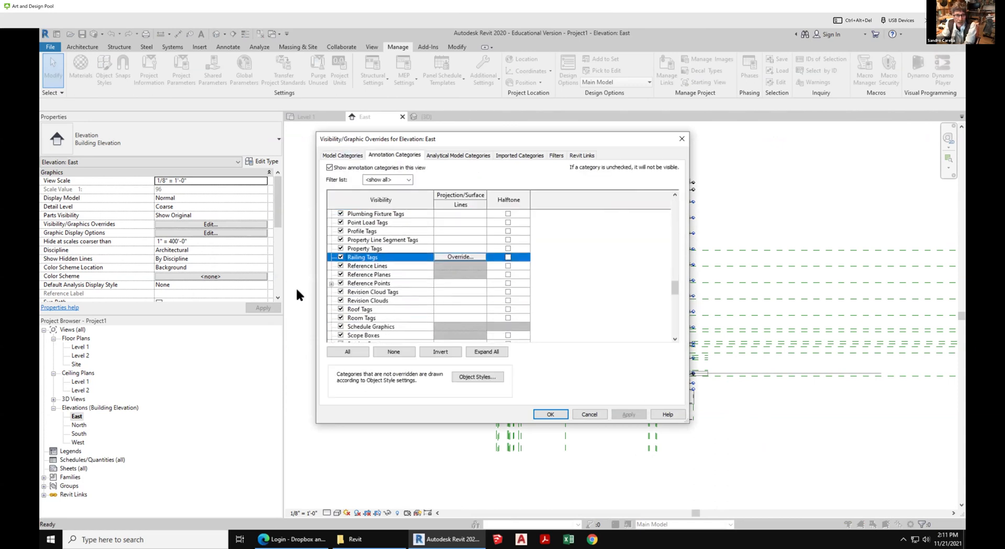
pyautogui.click(341, 274)
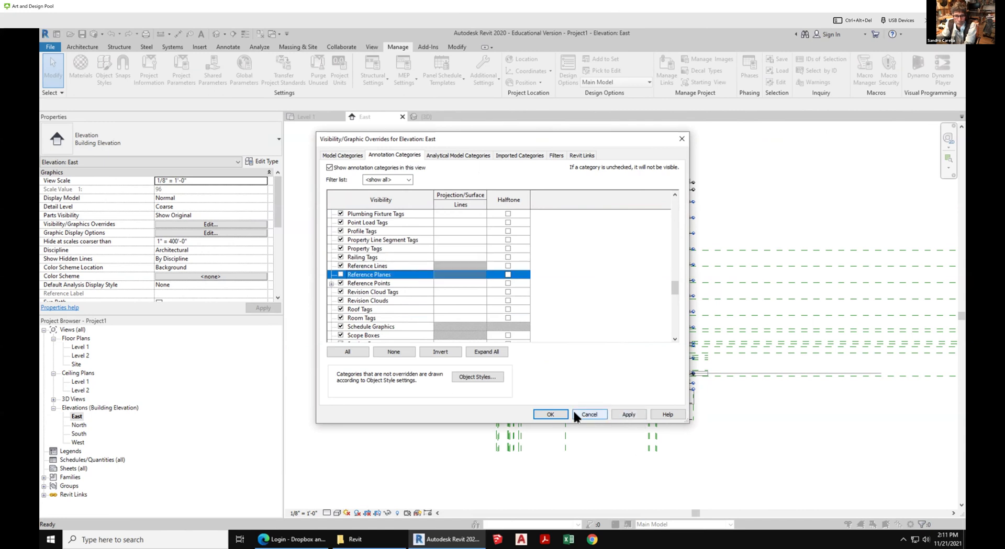
pyautogui.click(557, 410)
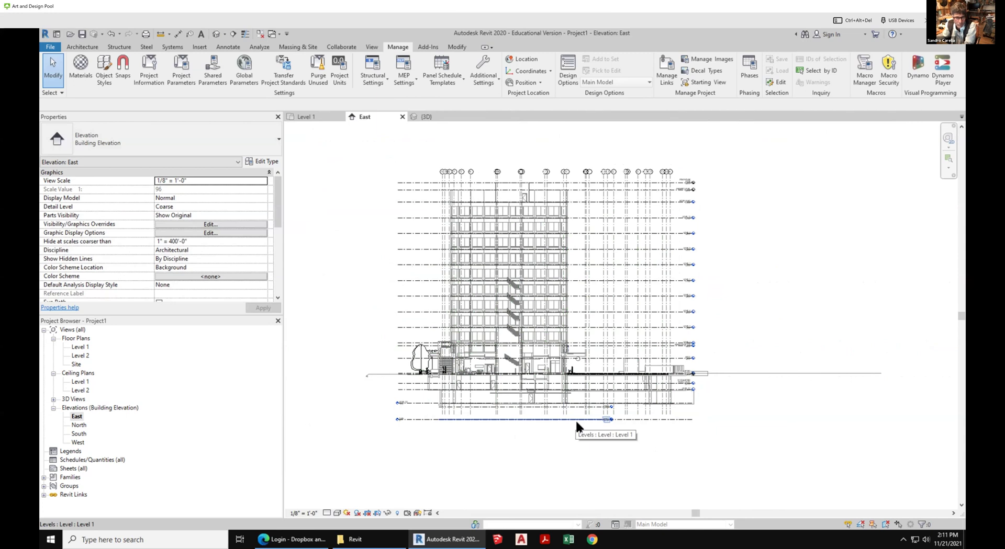
# Compare the linked building's lowest levels with the project's Level 1 and Level 2 in the East elevation
pyautogui.scroll(2, 661, 409)
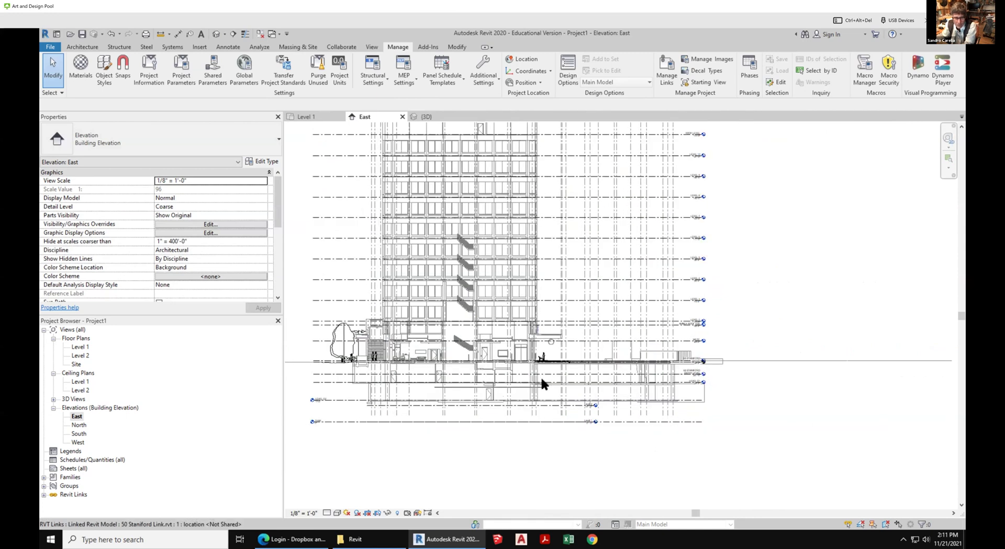
pyautogui.scroll(-1, 539, 377)
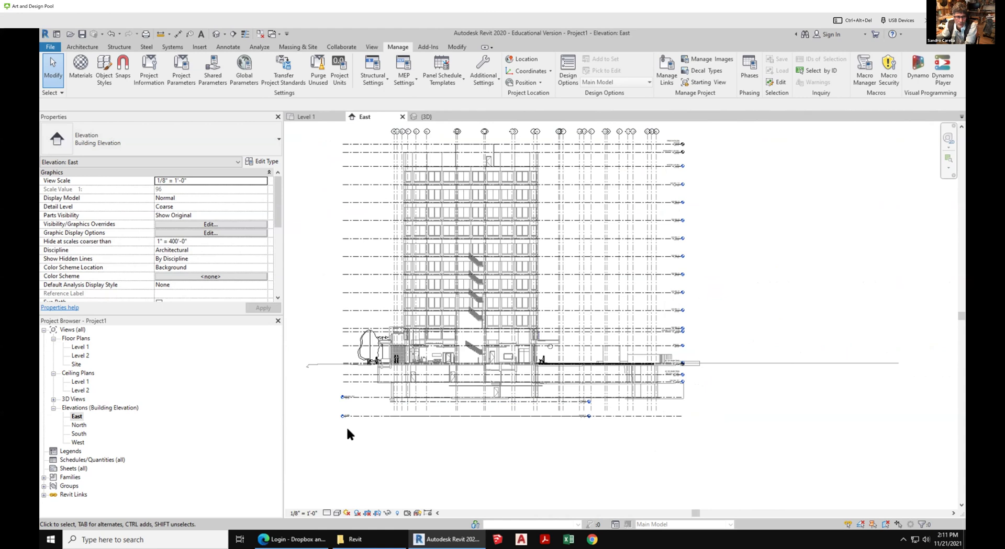
pyautogui.scroll(2, 347, 426)
pyautogui.scroll(2, 359, 425)
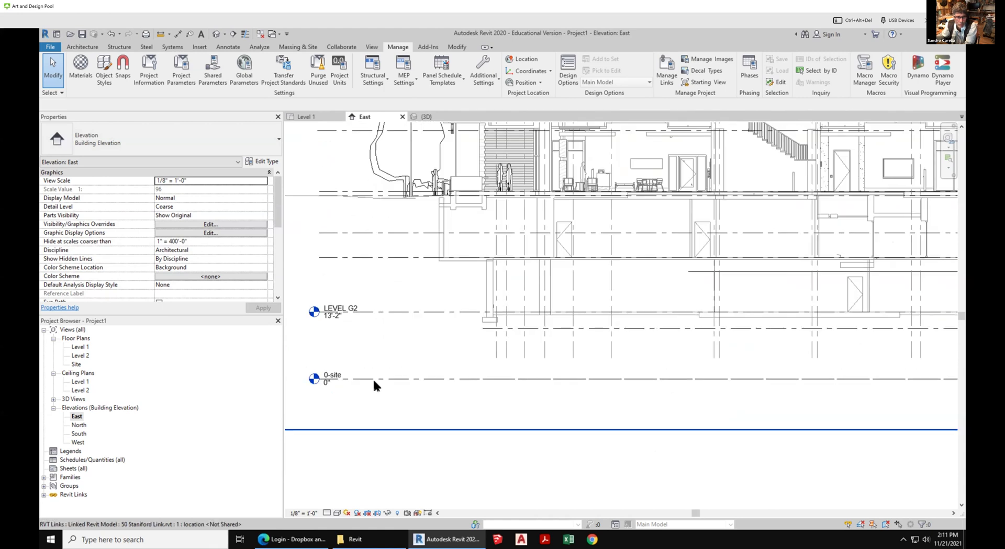
pyautogui.scroll(-3, 421, 413)
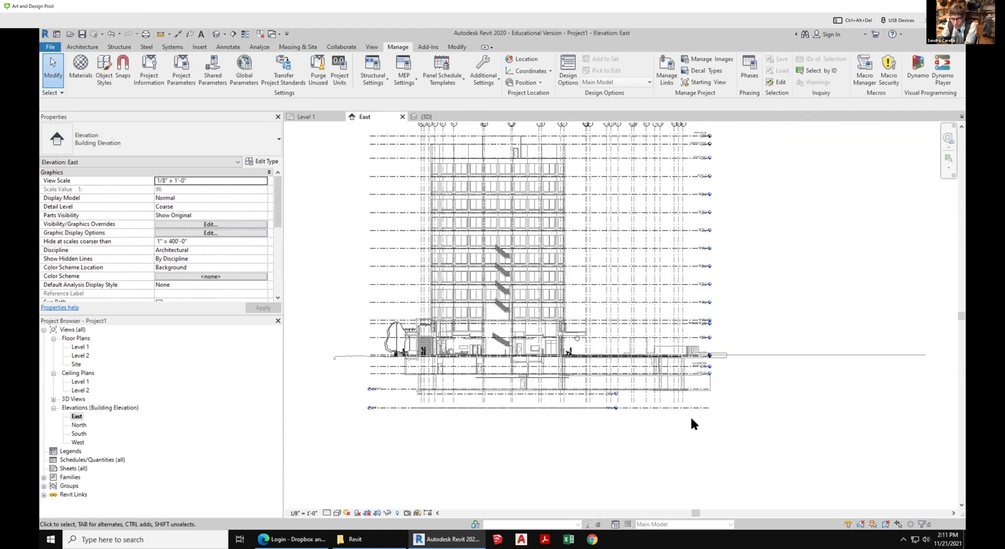
pyautogui.scroll(3, 607, 406)
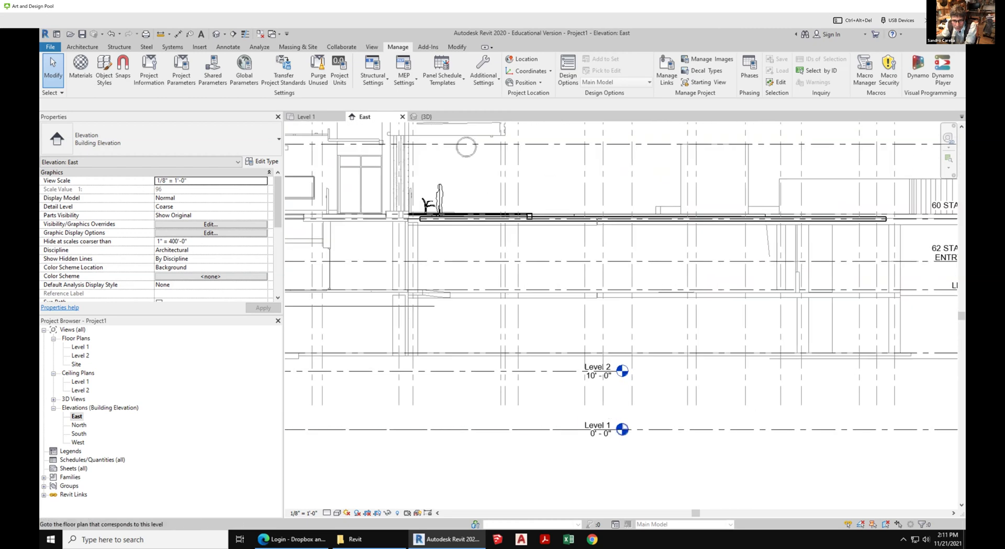
pyautogui.click(603, 428)
pyautogui.click(598, 366)
pyautogui.scroll(-2, 486, 416)
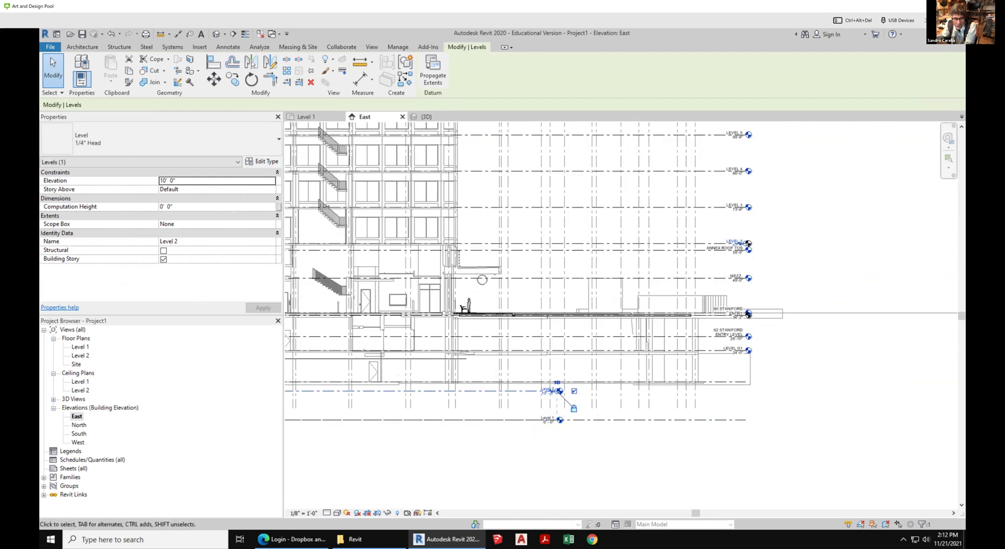
pyautogui.press('Escape')
pyautogui.scroll(-2, 440, 418)
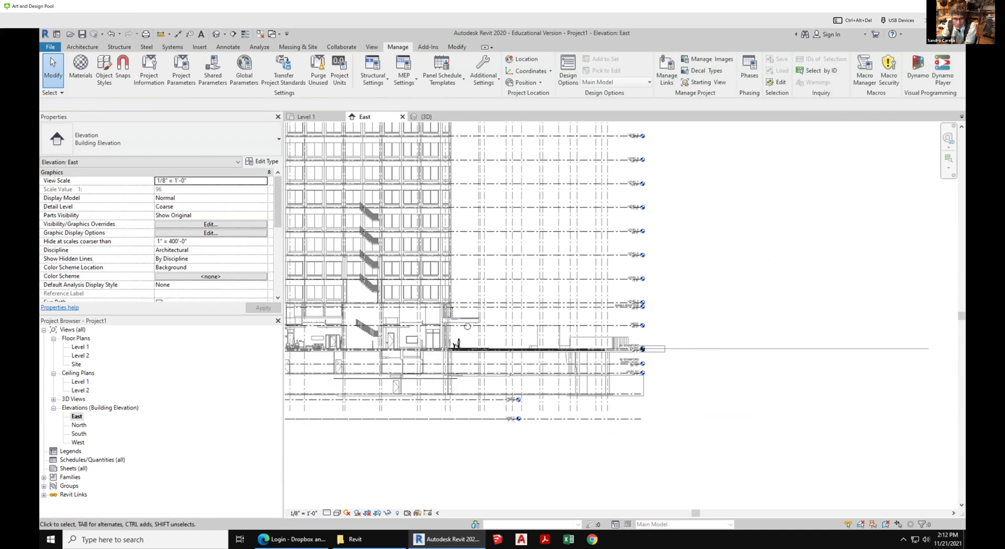
# Extend the head ends of Level 1 and Level 2 well past the linked building's level heads
pyautogui.click(507, 417)
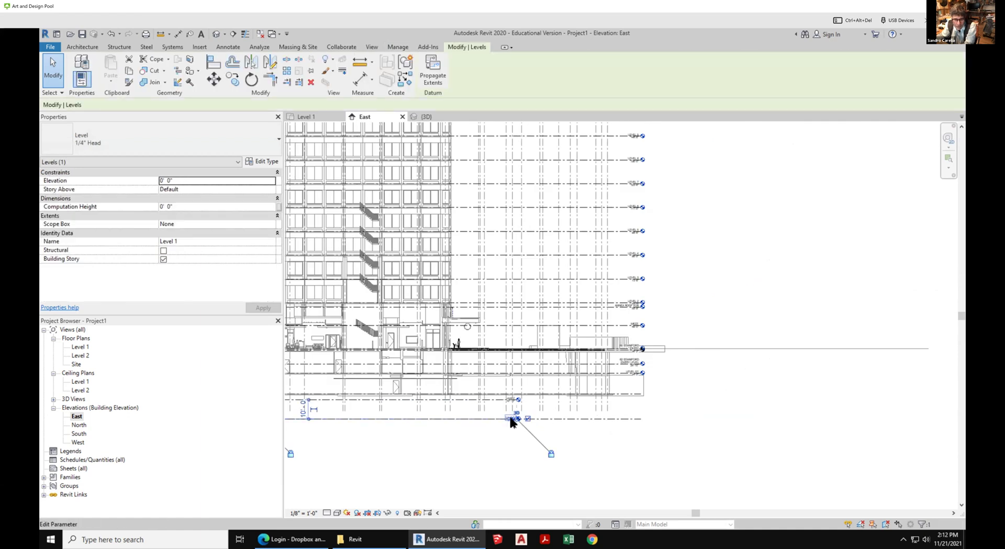
pyautogui.moveTo(518, 419); pyautogui.dragTo(791, 418)
pyautogui.press('Escape')
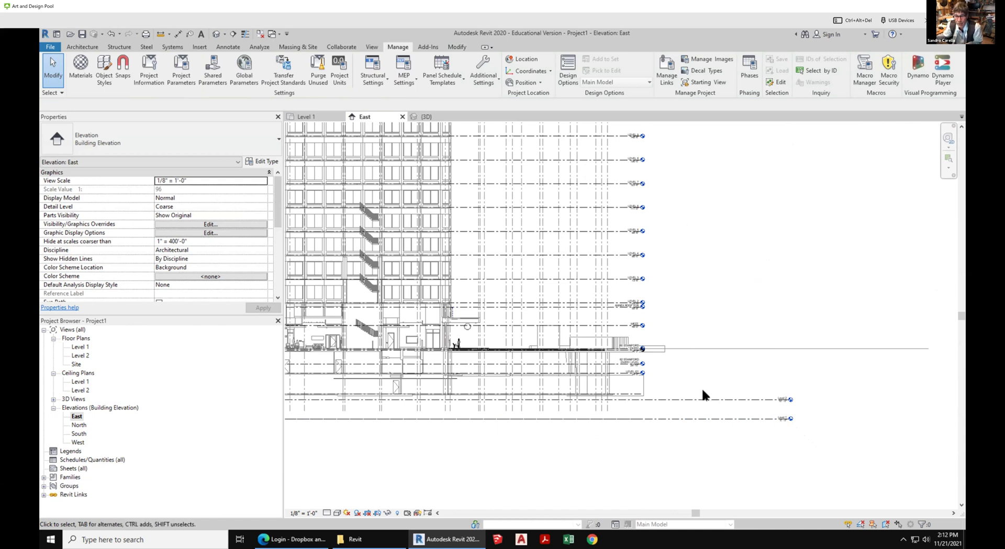
# Move Level 2 up to the linked LEVEL 2 at 61' 0" and Level 1 up to the linked 60 STANIFORD ENTRY level
pyautogui.scroll(2, 702, 394)
pyautogui.moveTo(785, 410); pyautogui.dragTo(772, 263)
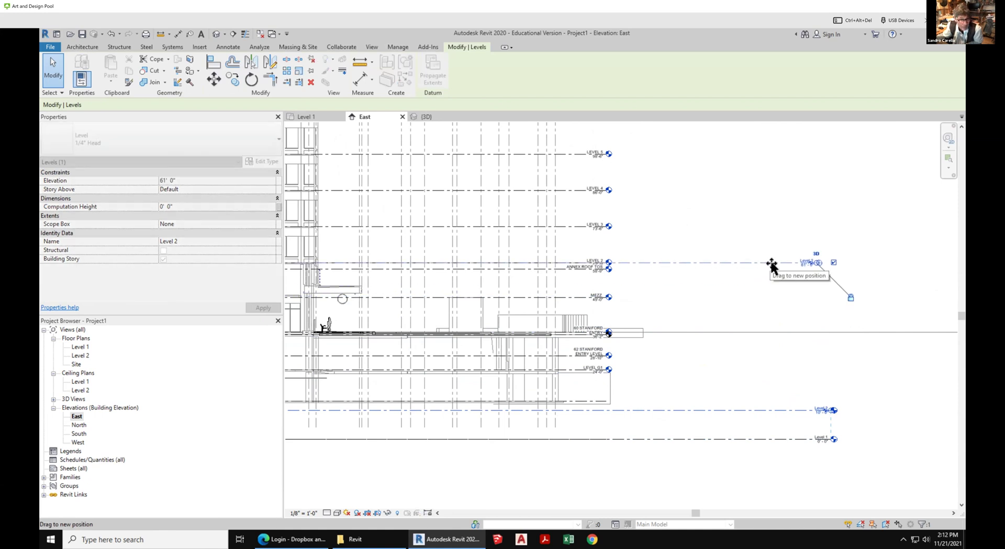
pyautogui.moveTo(771, 263); pyautogui.dragTo(771, 263)
pyautogui.moveTo(790, 438); pyautogui.dragTo(779, 338)
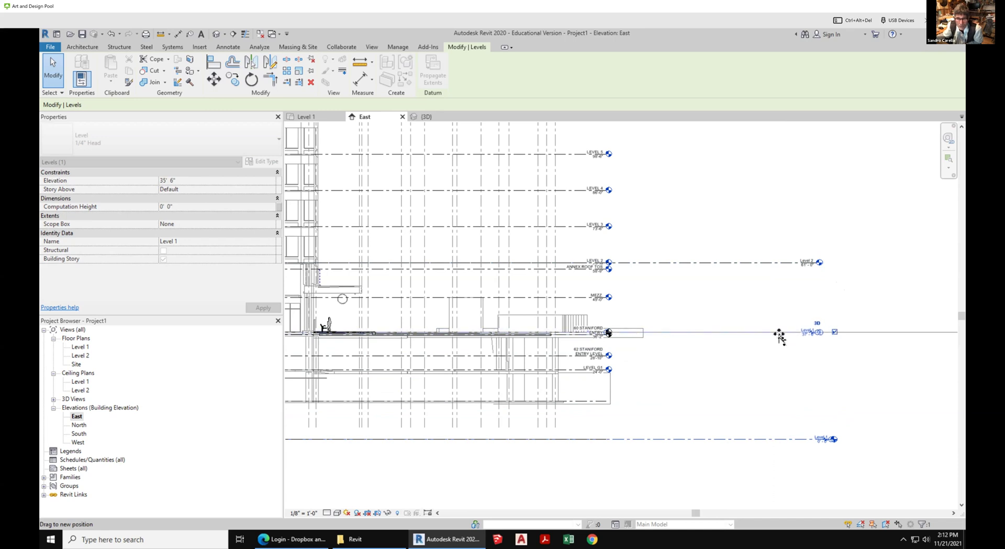
pyautogui.click(774, 411)
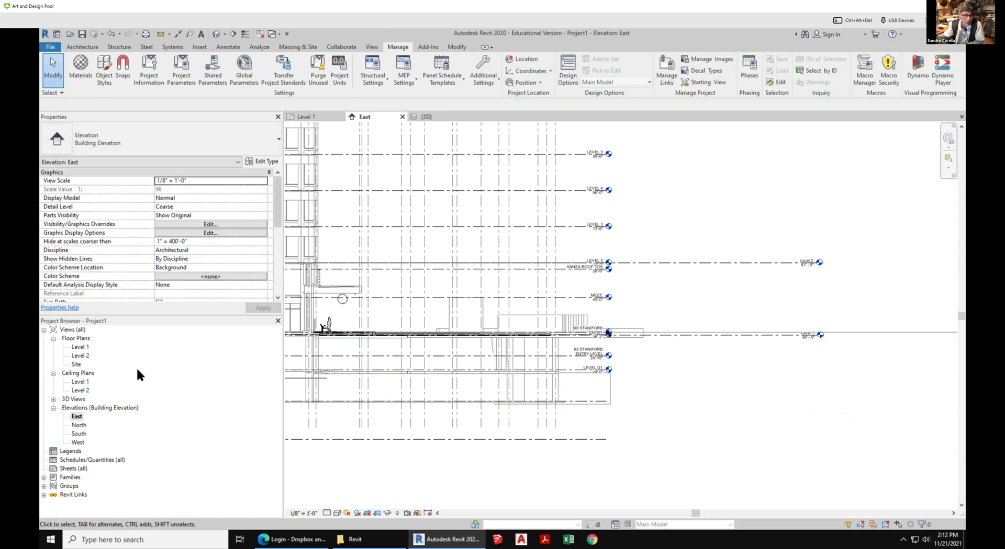
# Open the Level 1 floor plan and hide its Reference Planes annotation category through Visibility/Graphic Overrides
pyautogui.click(78, 347)
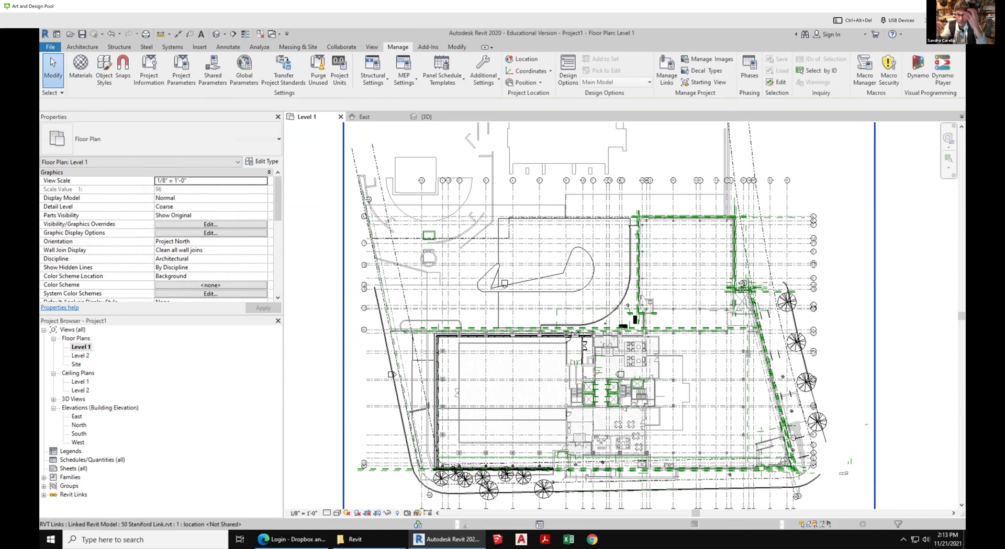
pyautogui.scroll(4, 780, 467)
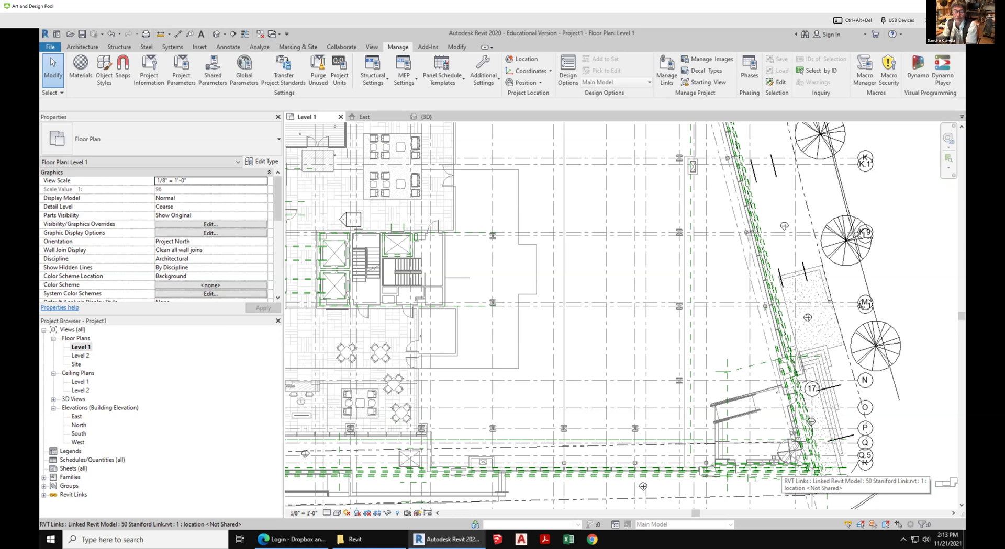
pyautogui.scroll(-2, 695, 362)
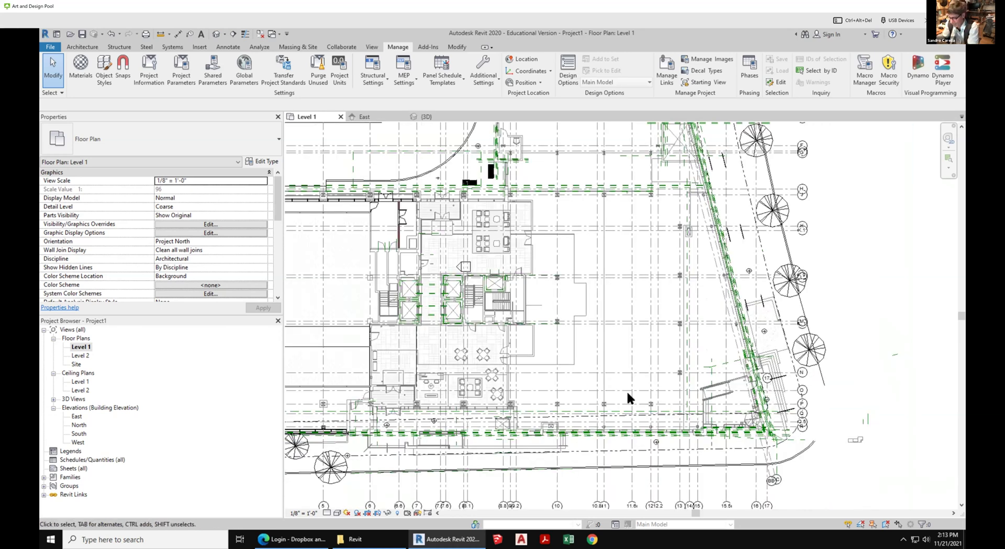
pyautogui.press('v')
pyautogui.press('v')
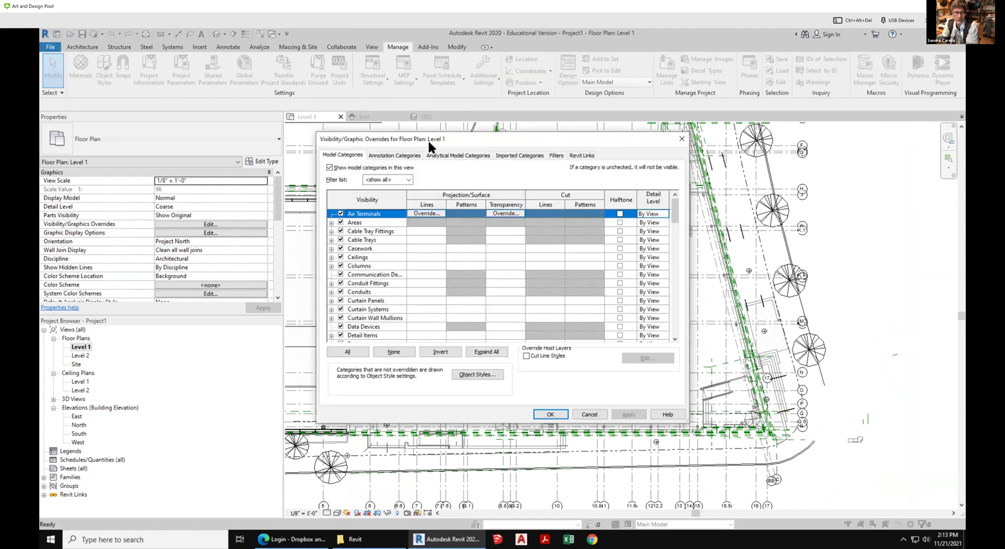
pyautogui.click(397, 155)
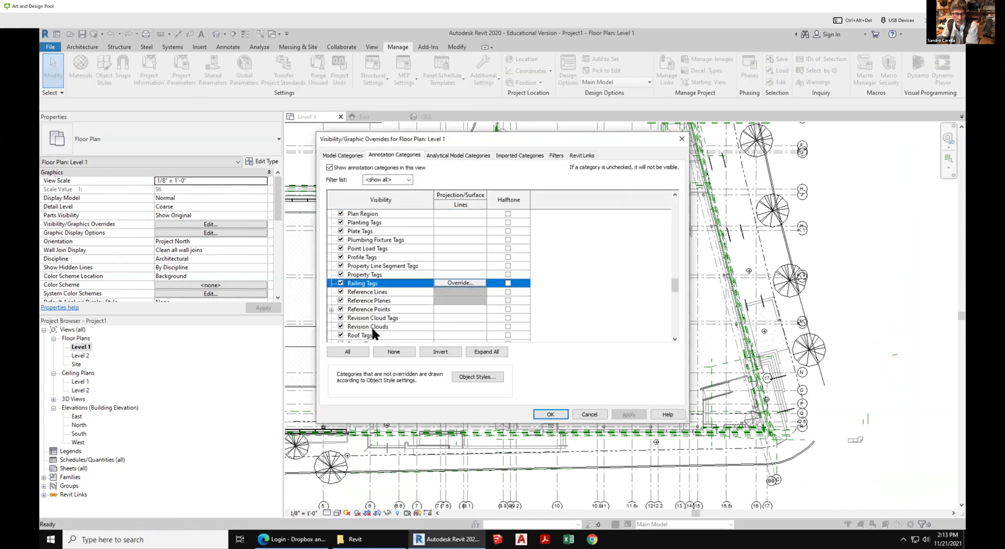
pyautogui.click(341, 301)
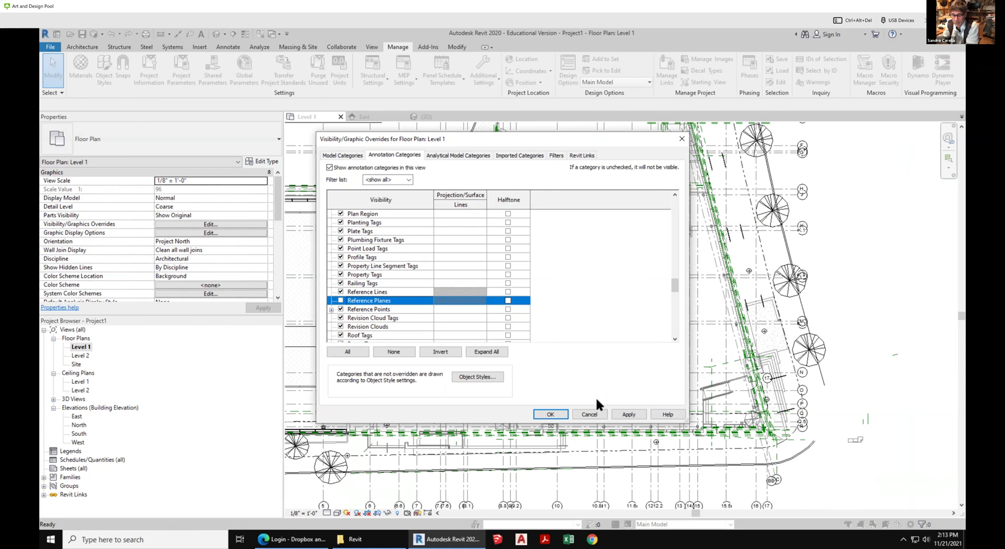
pyautogui.click(550, 415)
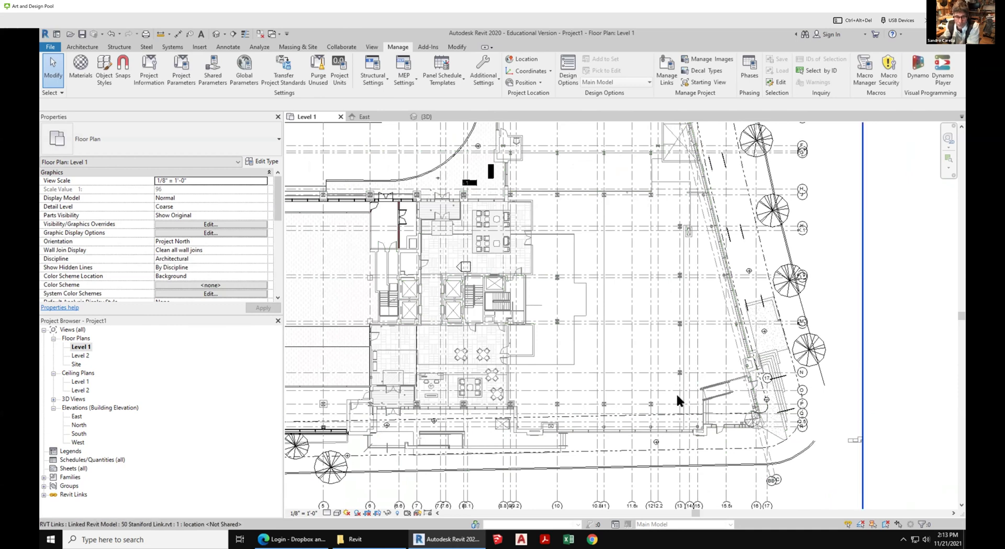
pyautogui.scroll(-2, 676, 392)
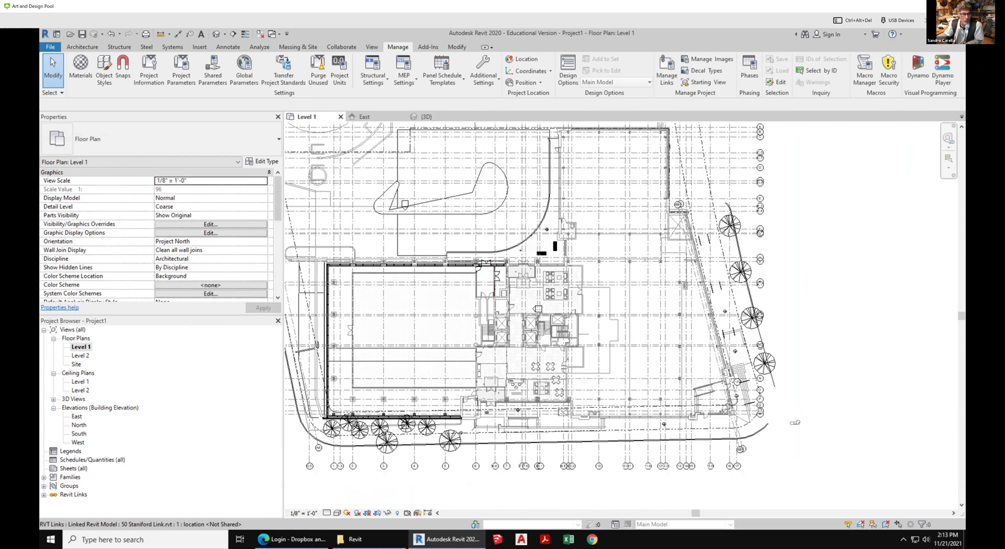
# Open the Level 2 floor plan and turn off the Reference Planes annotation category in its Visibility/Graphic Overrides
pyautogui.doubleClick(80, 355)
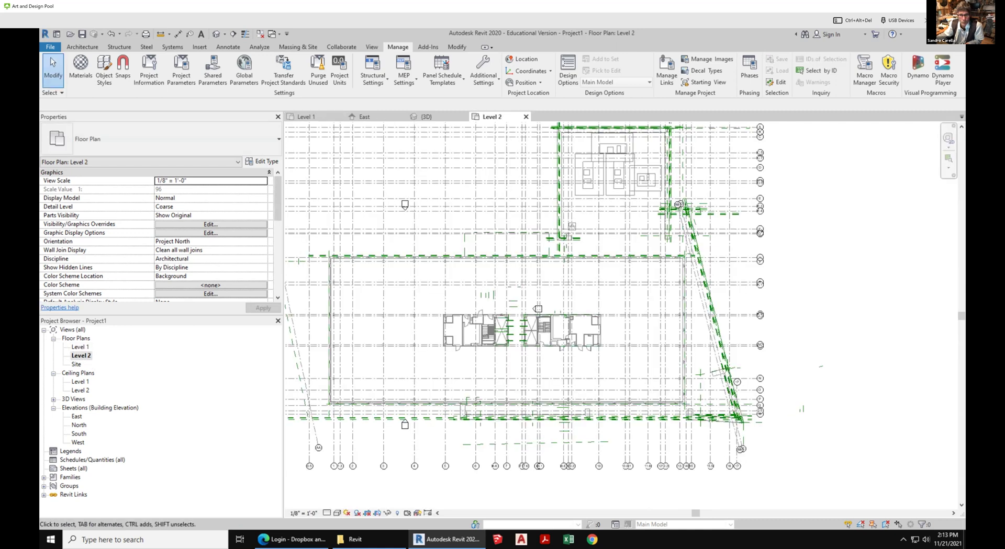
pyautogui.press('v')
pyautogui.press('g')
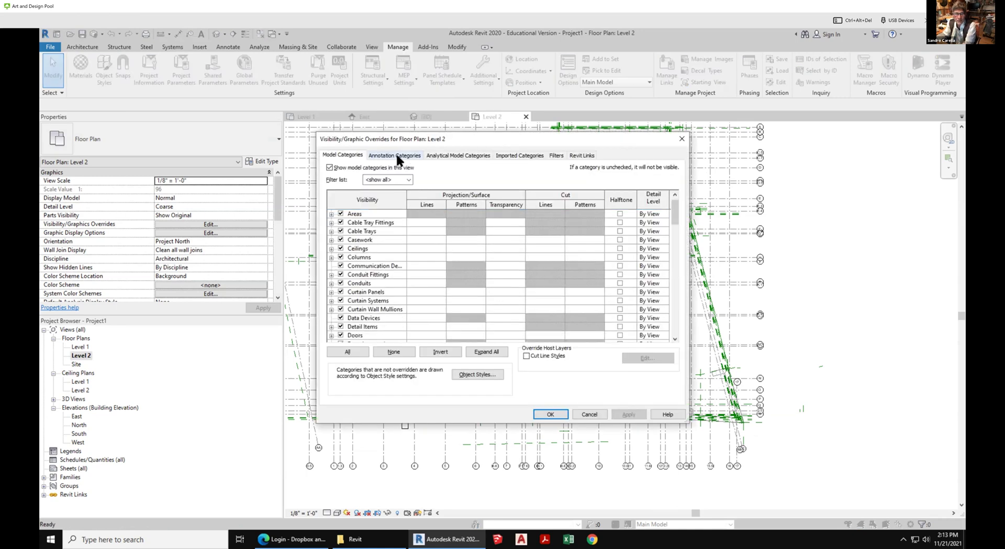
pyautogui.click(396, 155)
pyautogui.scroll(-5, 398, 296)
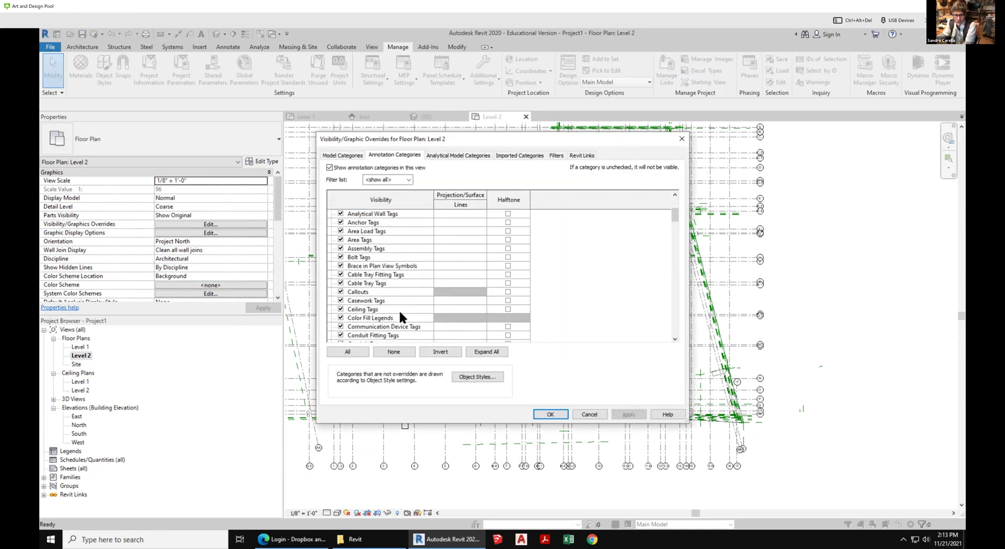
pyautogui.press('r')
pyautogui.scroll(-6, 383, 316)
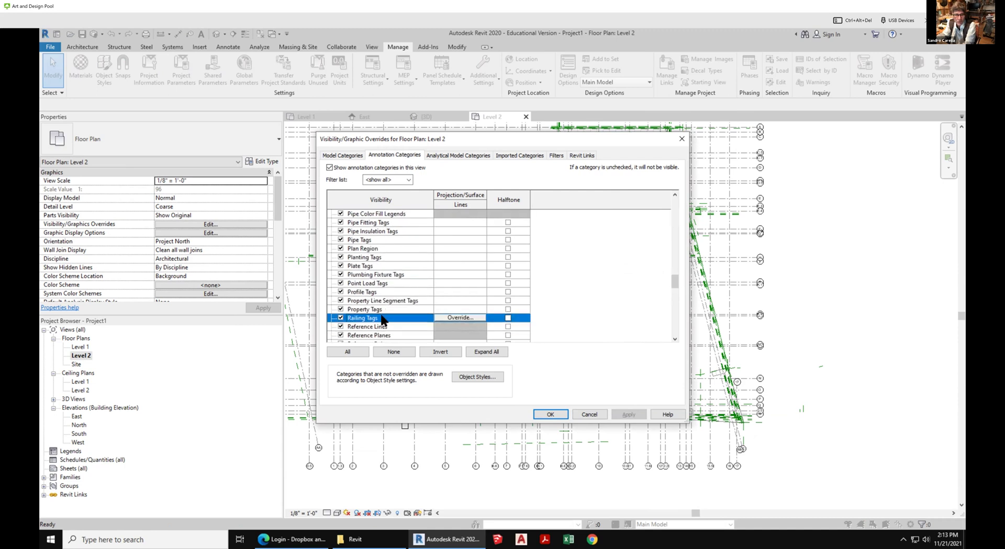
pyautogui.click(341, 292)
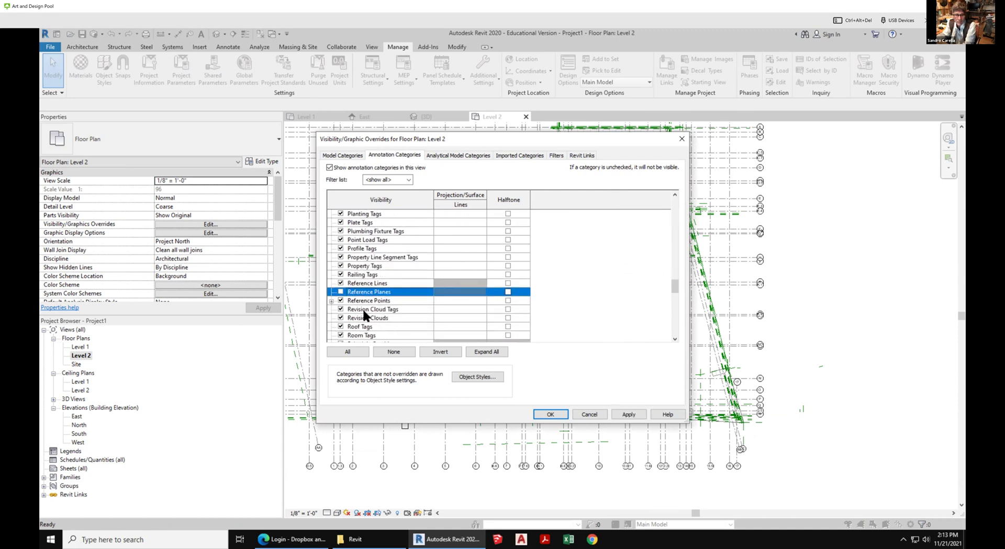
pyautogui.click(548, 413)
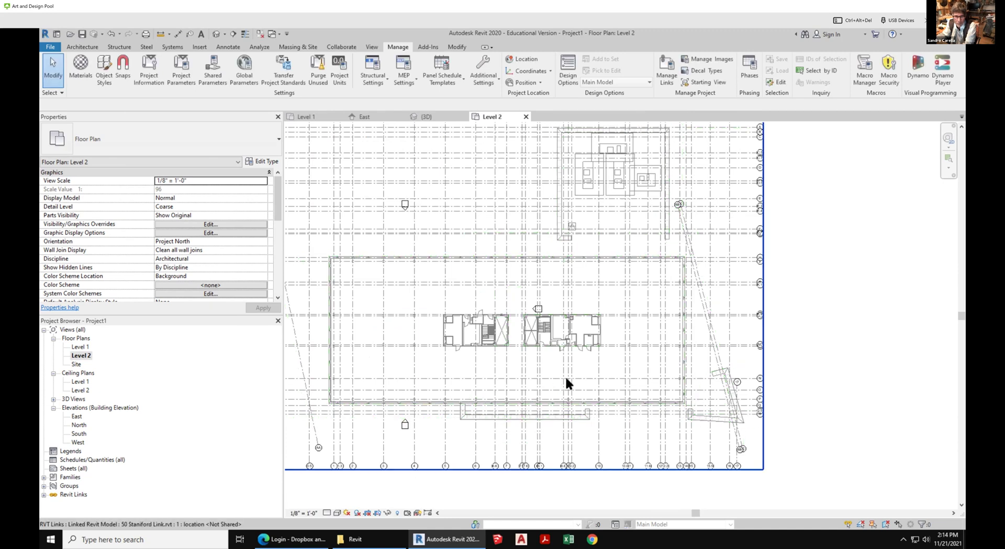
pyautogui.scroll(2, 566, 379)
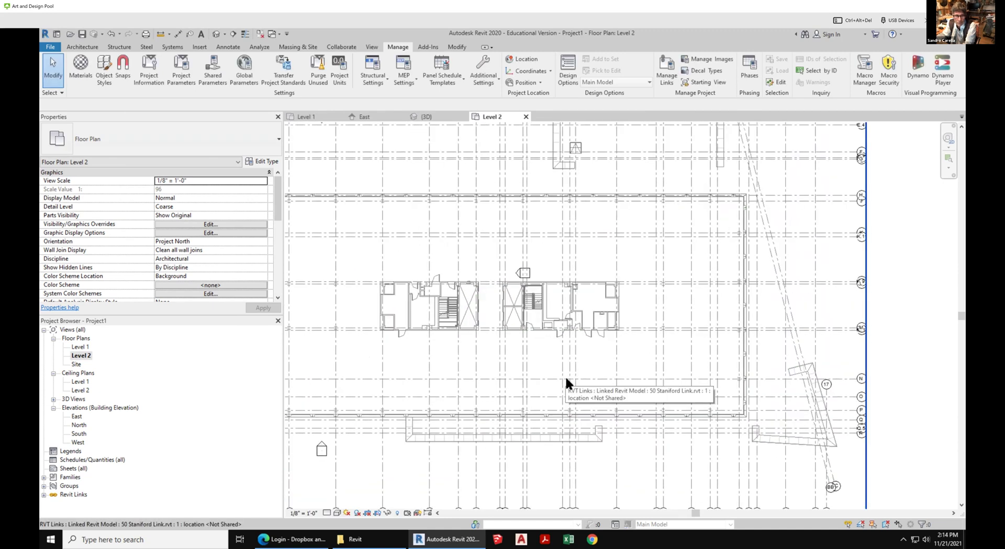
# Start a Generic - 8" wall in the Level 1 floor plan with its Top Constraint set to Up to level: Level 2
pyautogui.doubleClick(80, 347)
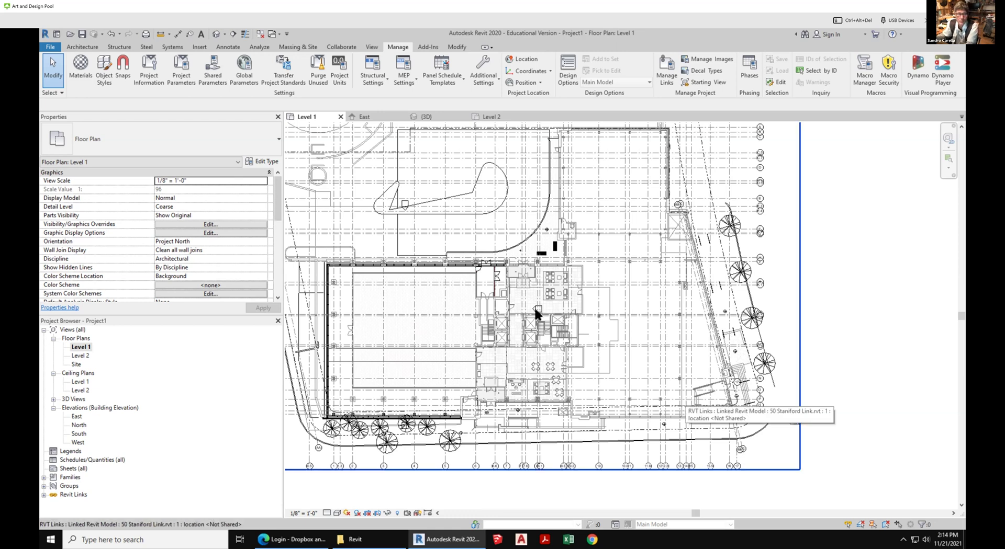
pyautogui.click(82, 46)
pyautogui.click(78, 63)
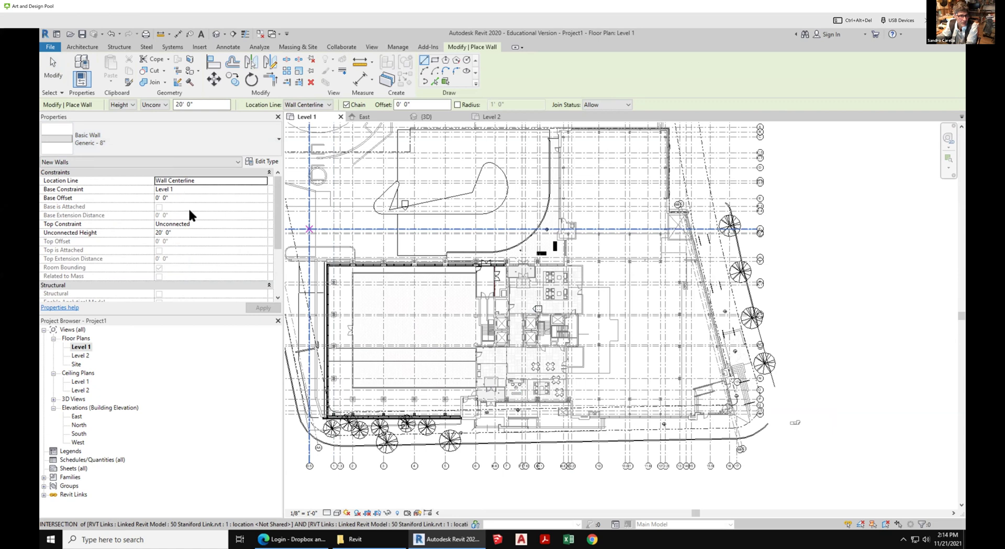
pyautogui.click(210, 224)
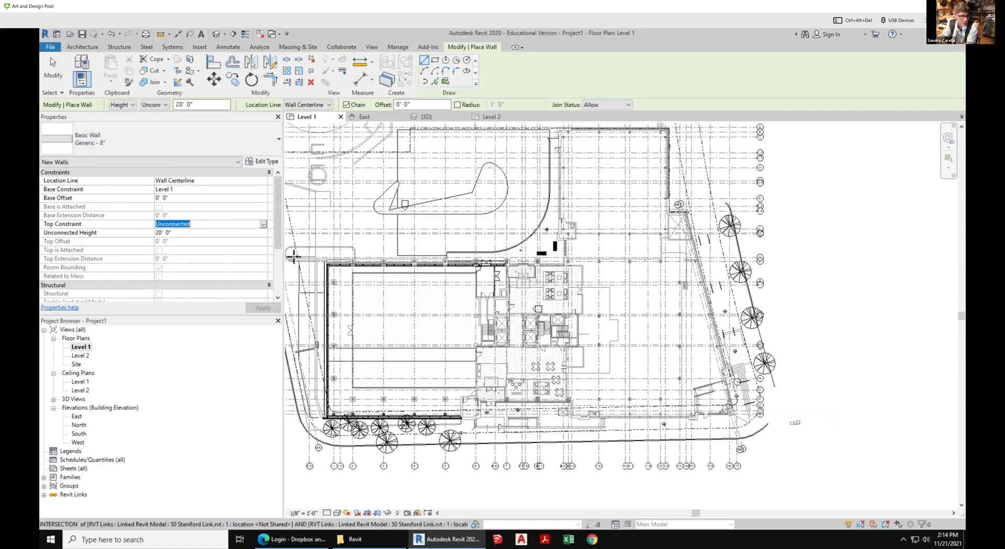
pyautogui.click(265, 224)
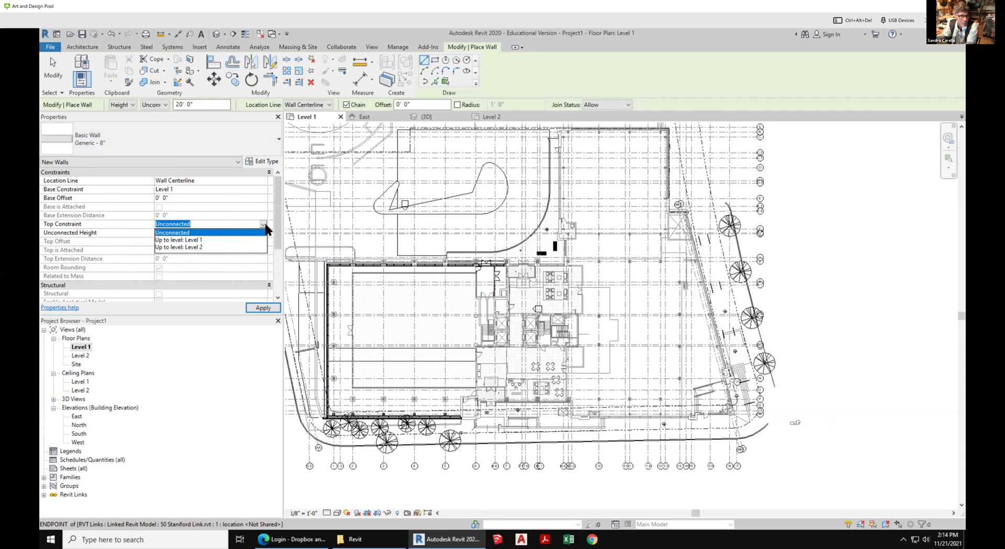
pyautogui.click(196, 247)
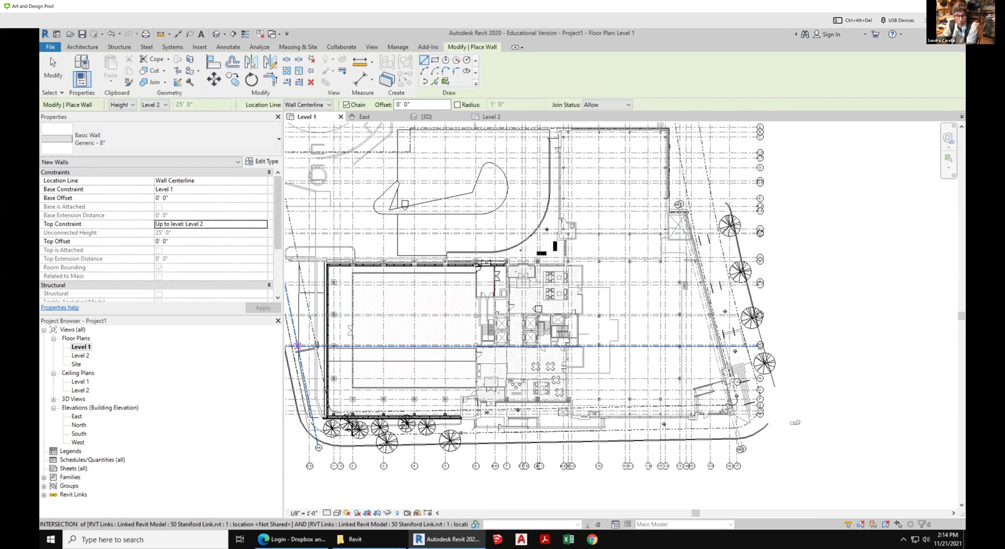
# Draw two rectangular wall enclosures in the open area east of the building core, the northern one about 52' by 47'
pyautogui.click(434, 60)
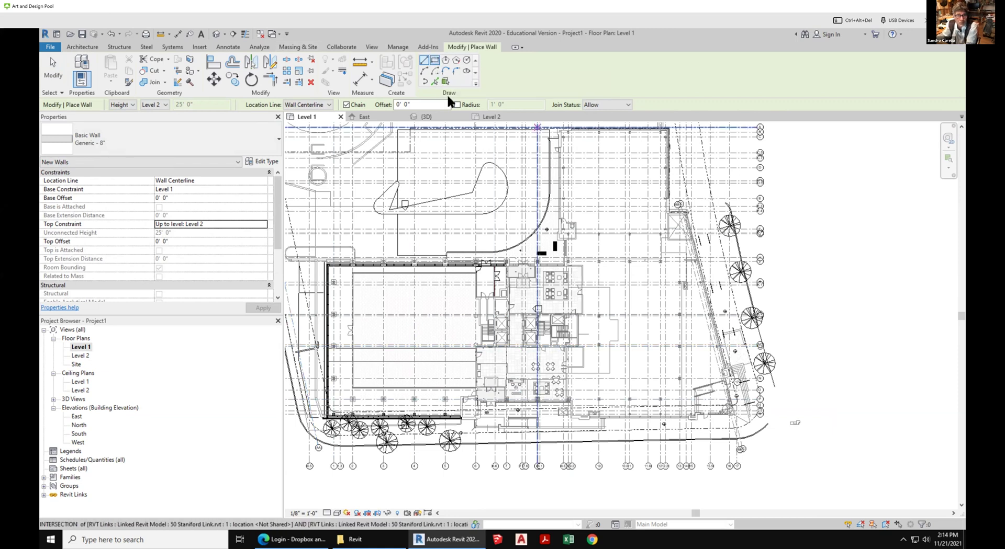
pyautogui.click(608, 270)
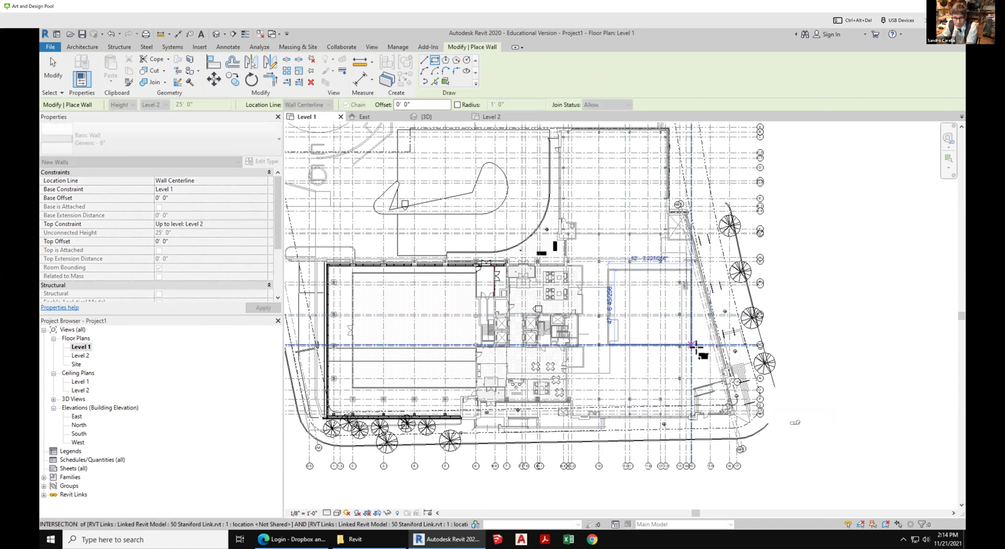
pyautogui.click(692, 346)
pyautogui.click(628, 351)
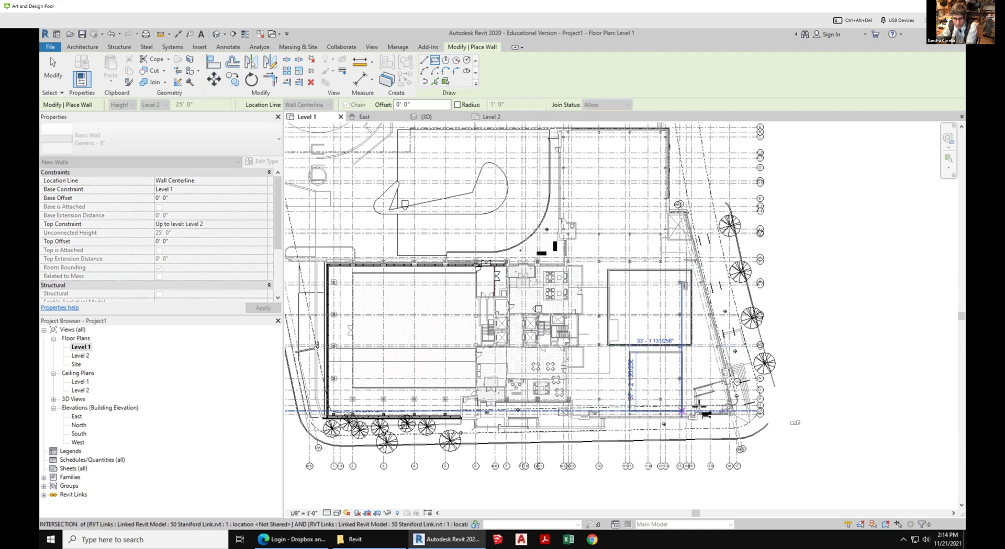
pyautogui.click(706, 408)
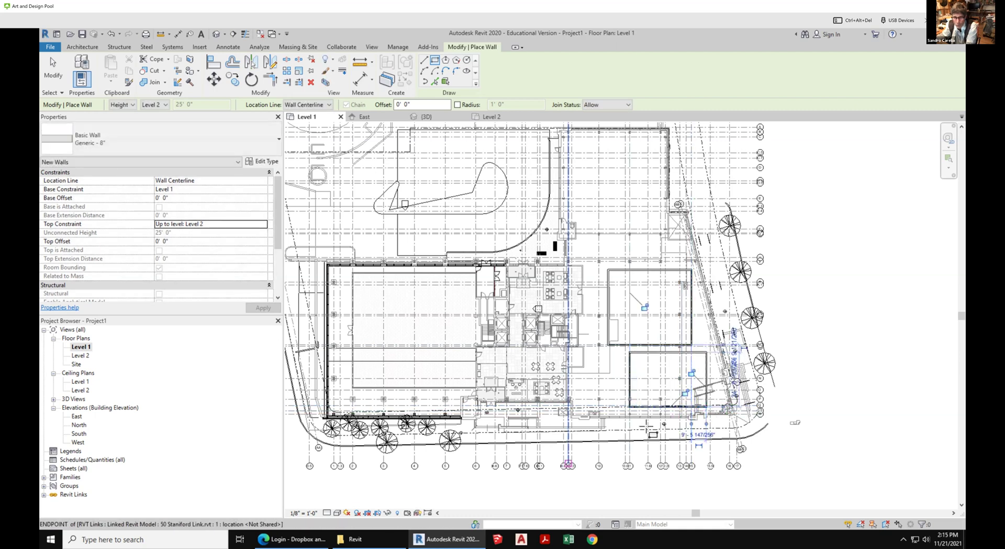
pyautogui.scroll(2, 693, 389)
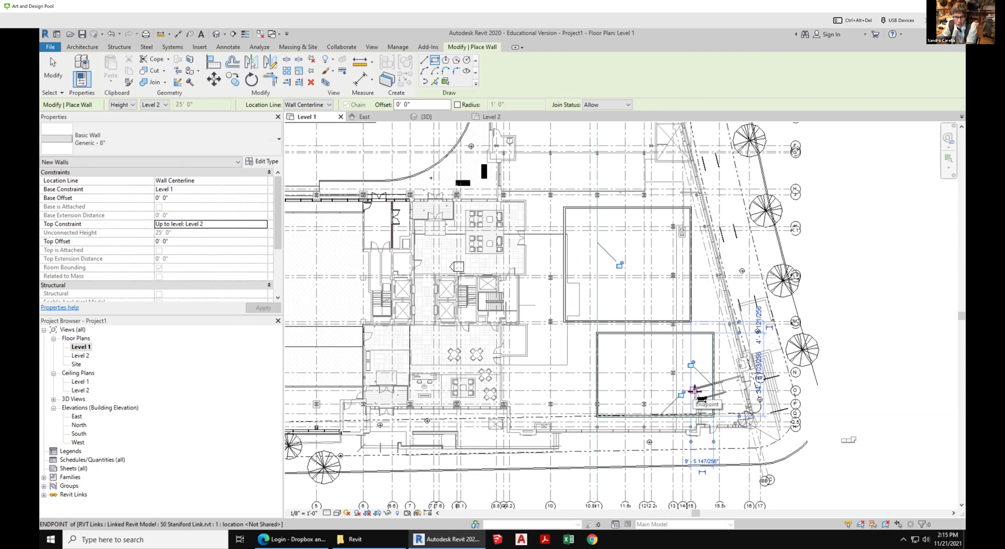
pyautogui.press('Escape')
pyautogui.press('Escape')
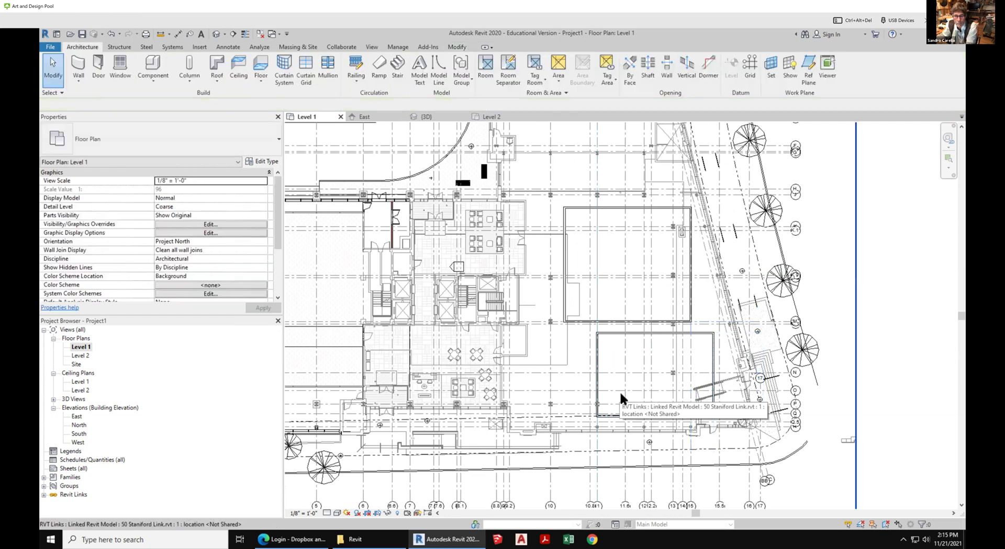
# Set the Level 1 floor plan's Phase Filter to Show Complete
pyautogui.scroll(-2, 632, 379)
pyautogui.click(633, 350)
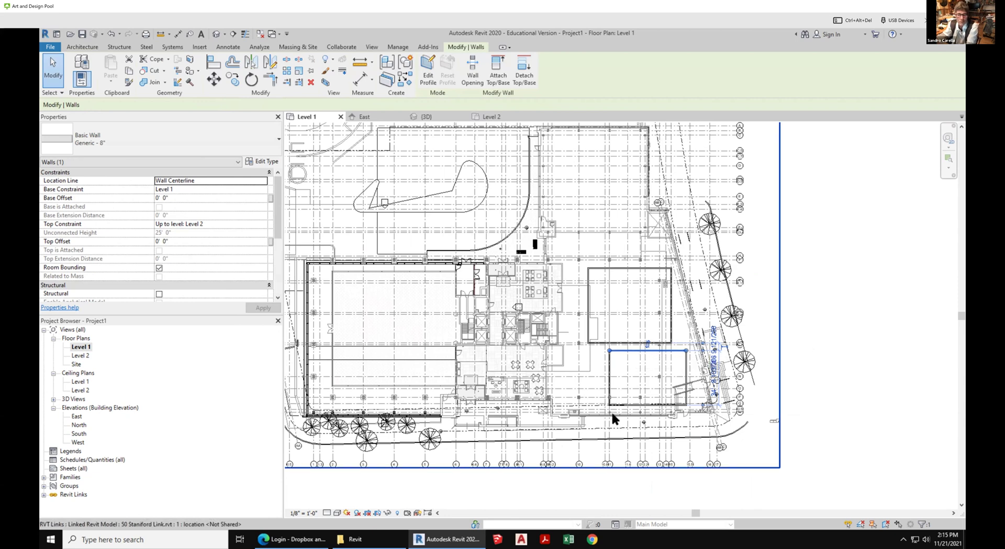
pyautogui.click(764, 354)
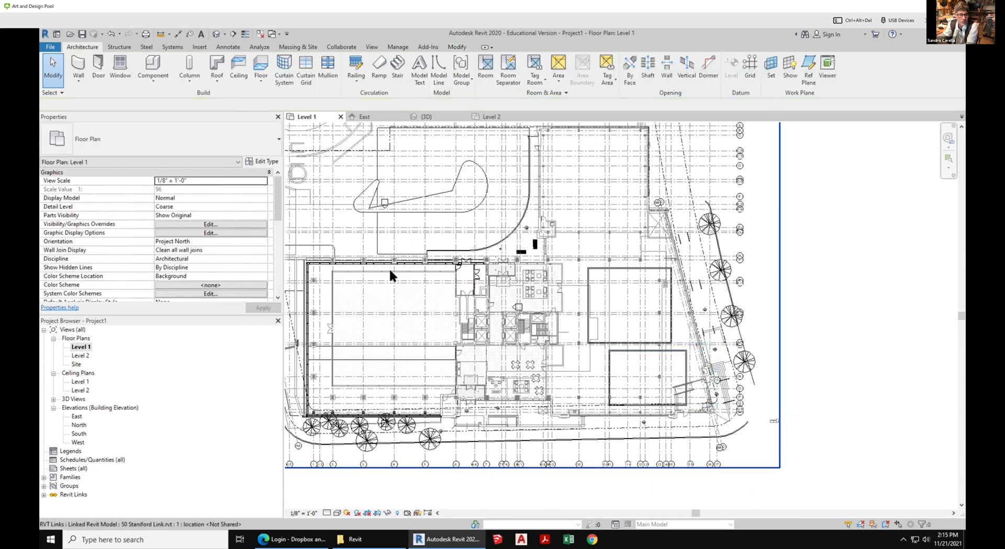
pyautogui.scroll(-5, 276, 250)
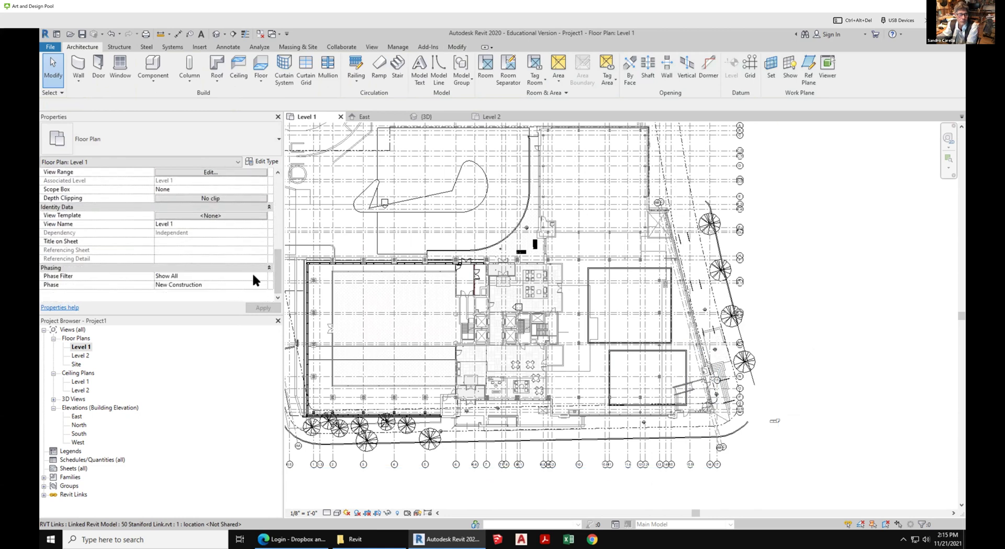
pyautogui.click(265, 276)
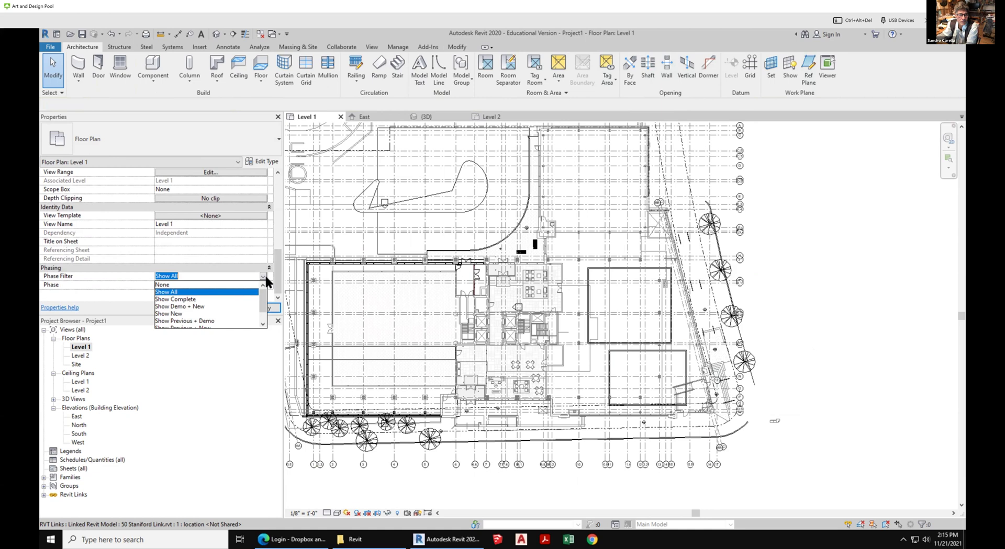
pyautogui.click(184, 300)
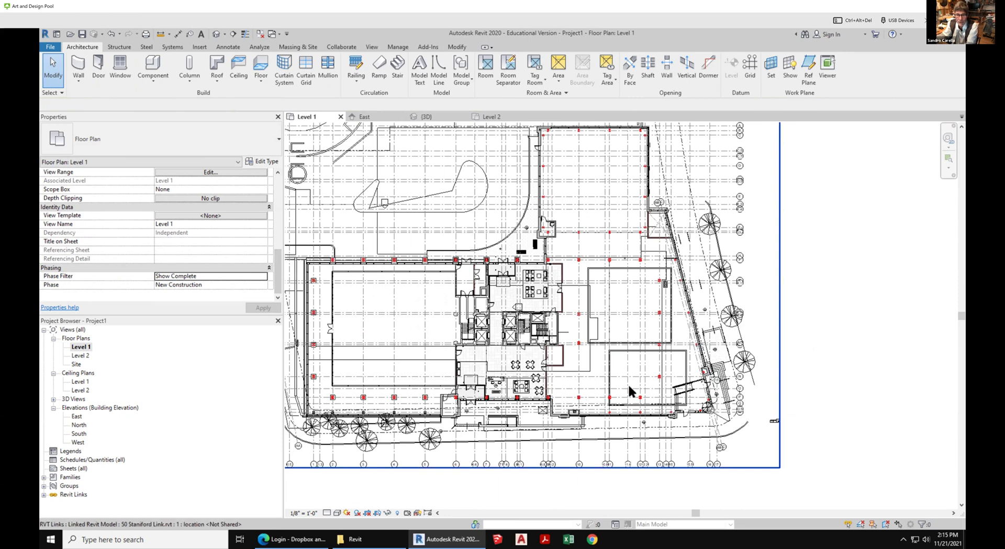
pyautogui.scroll(3, 631, 391)
pyautogui.scroll(2, 669, 380)
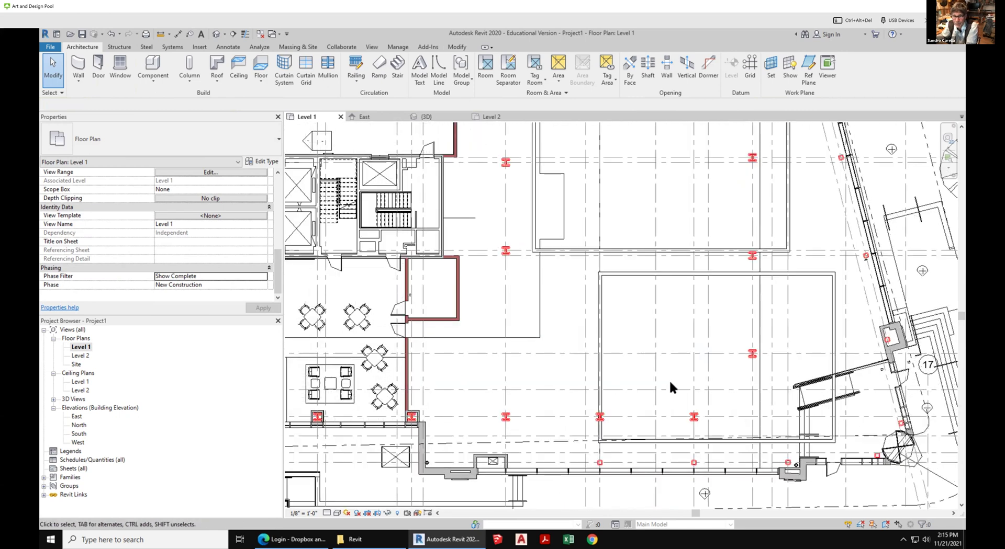
pyautogui.scroll(-2, 608, 376)
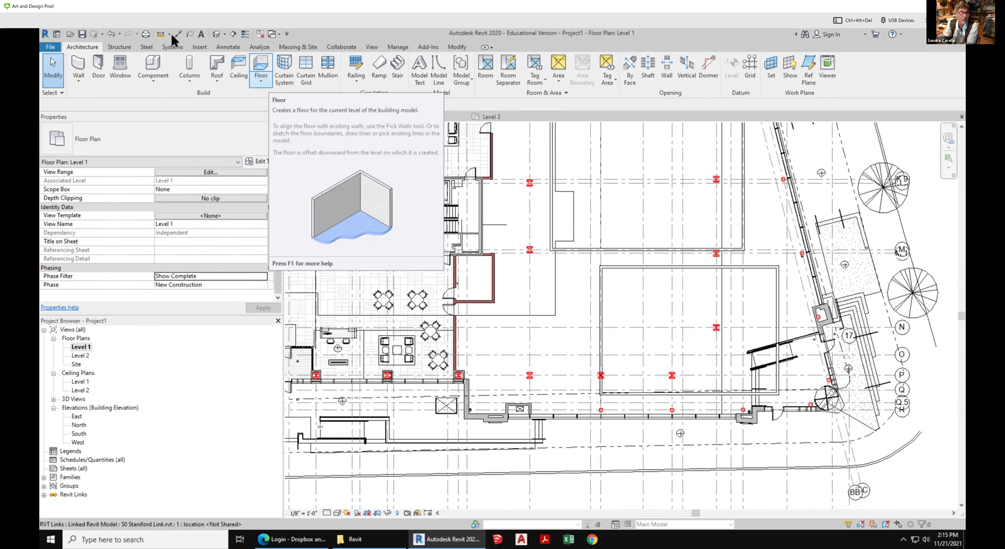
# Start a wall of type Curtain Wall 1 and enable Automatically Embed in its type properties
pyautogui.click(80, 67)
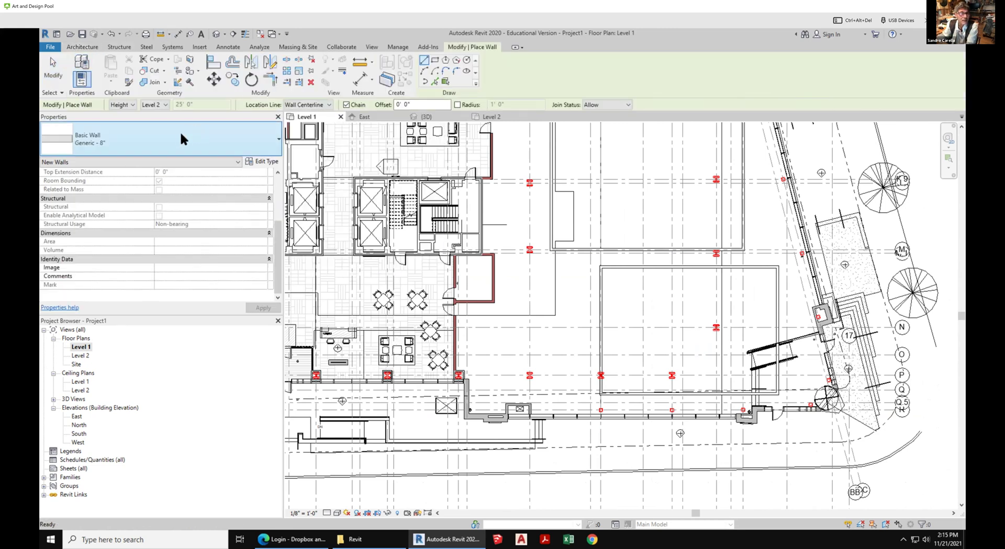
pyautogui.click(180, 134)
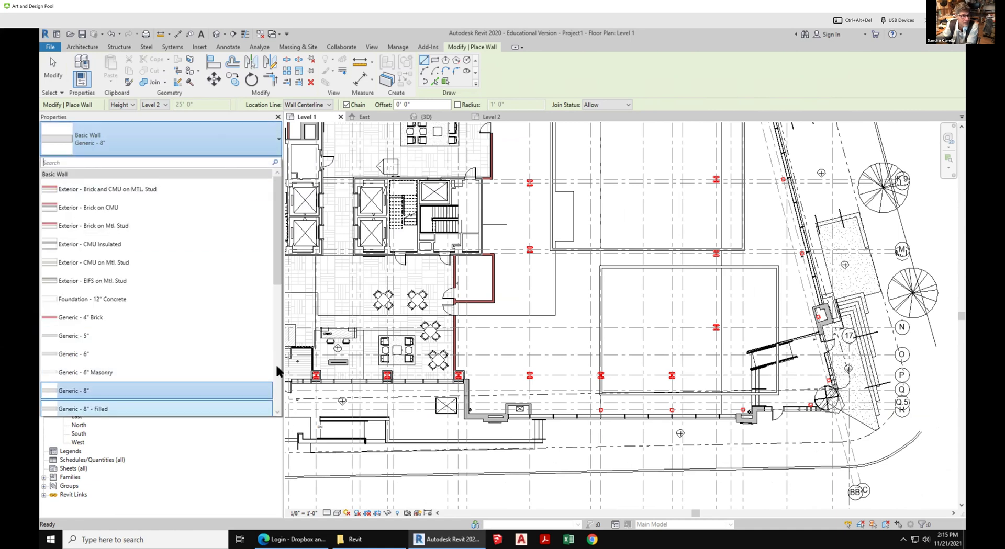
pyautogui.scroll(-5, 234, 339)
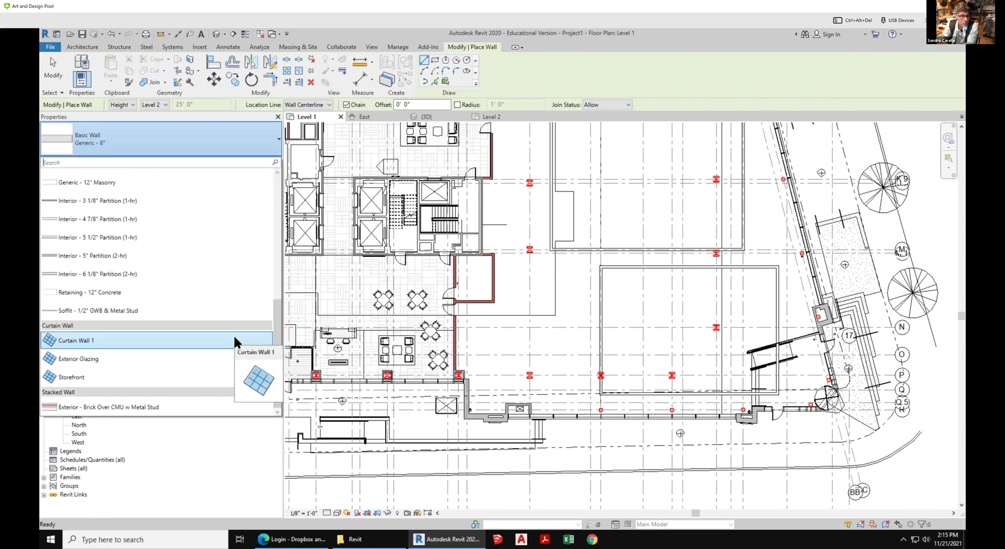
pyautogui.click(111, 341)
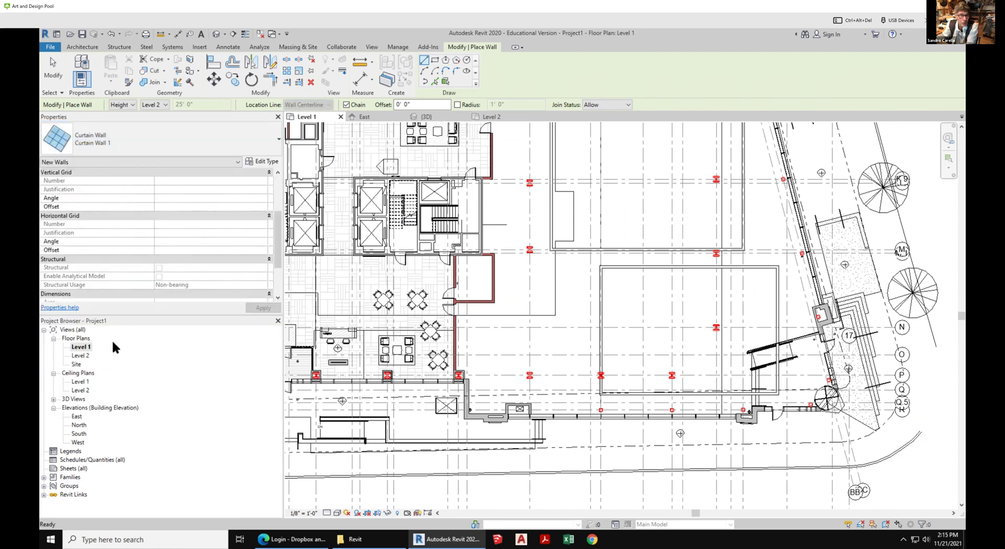
pyautogui.click(269, 161)
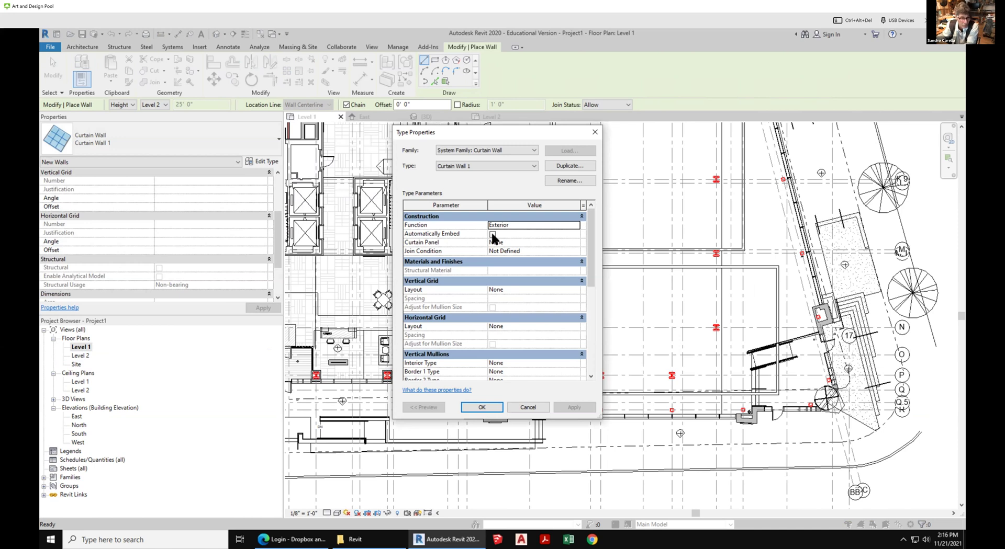
pyautogui.click(492, 234)
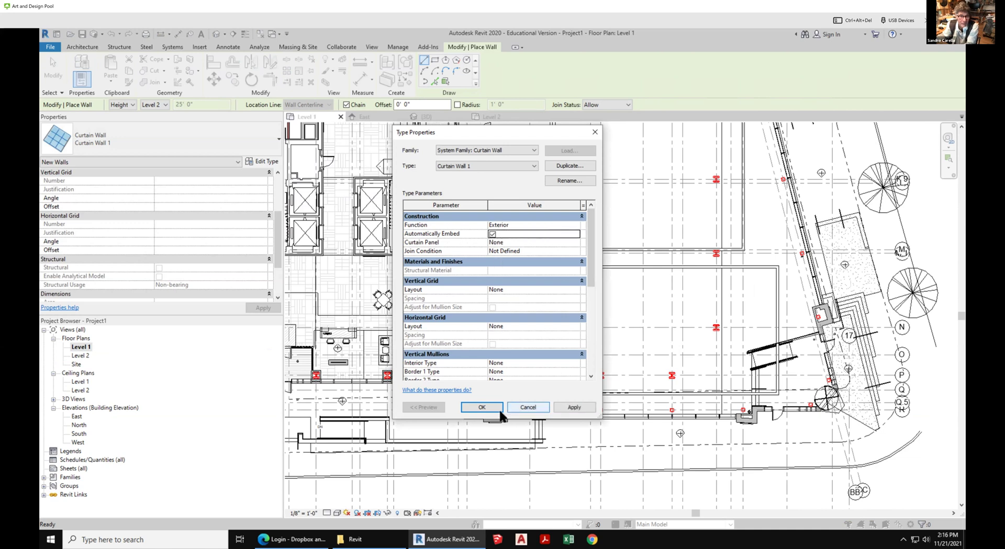
pyautogui.click(489, 407)
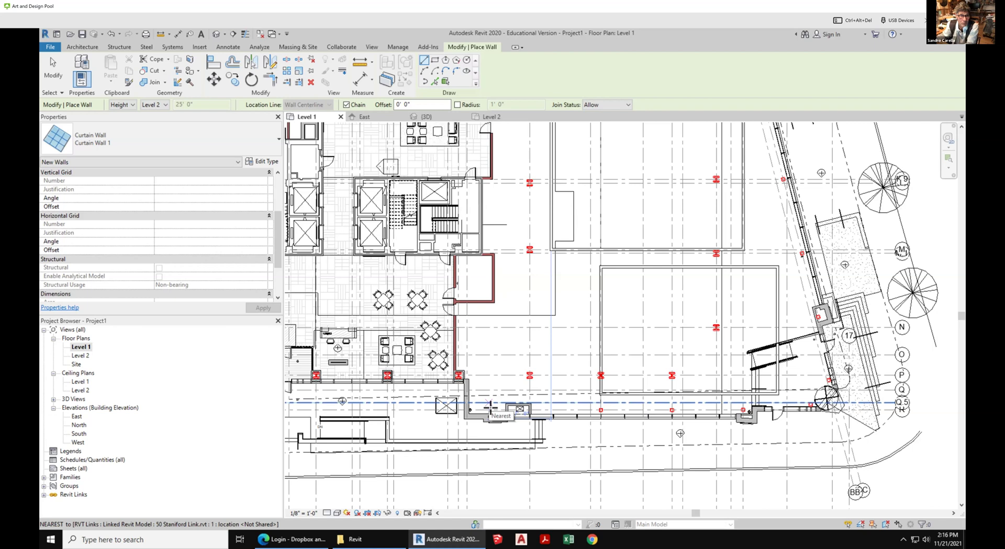
# Embed a curtain wall about 8' 6" long near the west end of the southern enclosure's north wall
pyautogui.scroll(5, 604, 280)
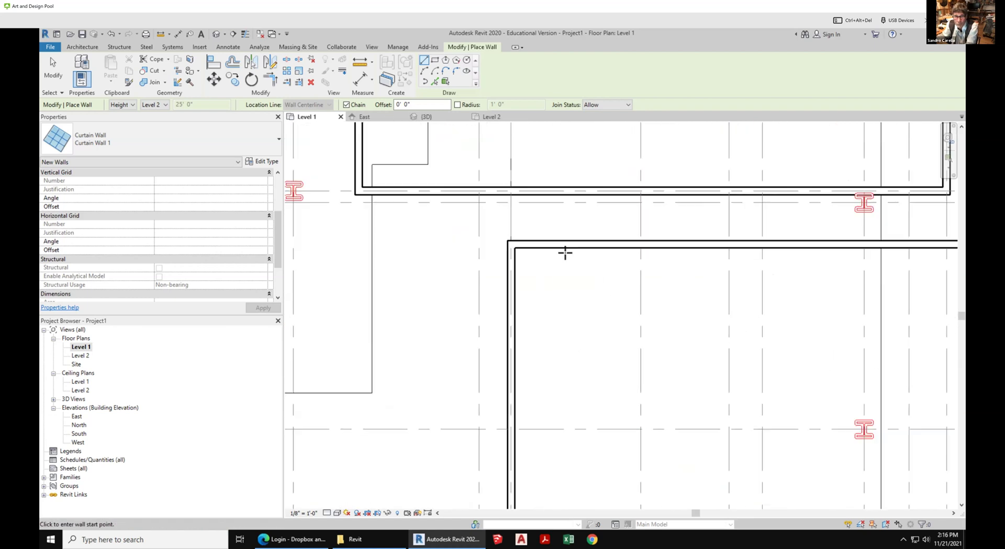
pyautogui.click(550, 244)
pyautogui.click(647, 244)
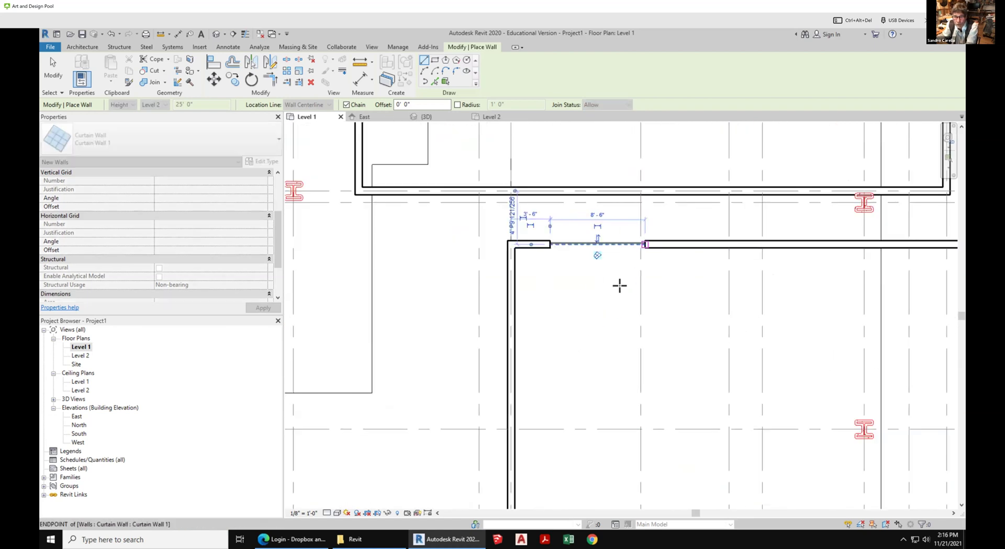
# Embed curtain wall segments in the lower part of the southern enclosure's east wall and the middle of its south wall
pyautogui.scroll(-4, 471, 264)
pyautogui.scroll(-3, 649, 318)
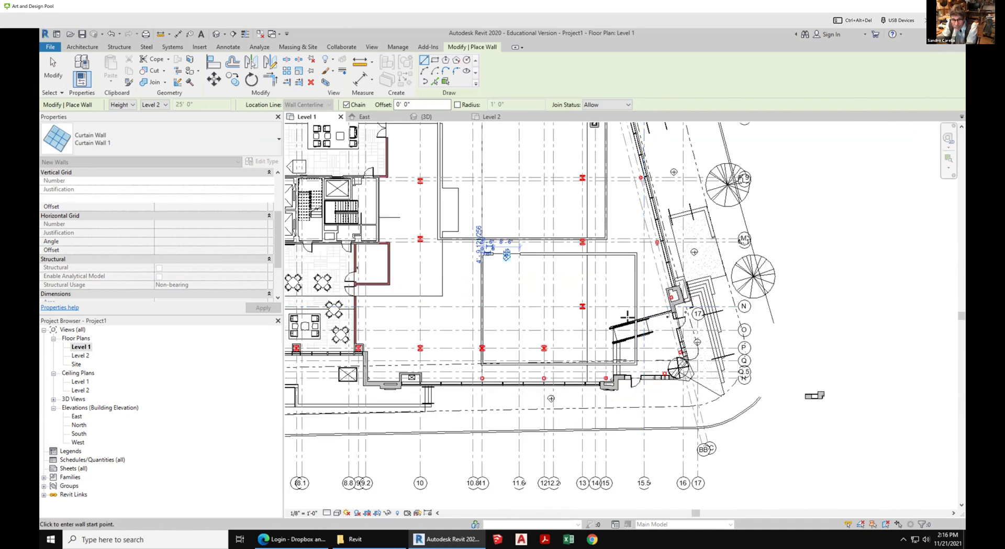
pyautogui.scroll(3, 646, 385)
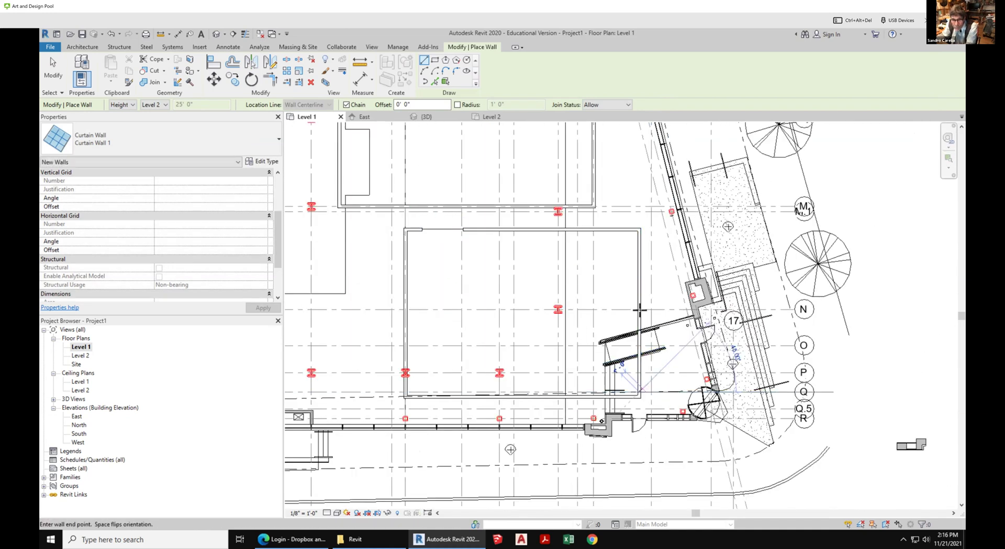
pyautogui.click(639, 288)
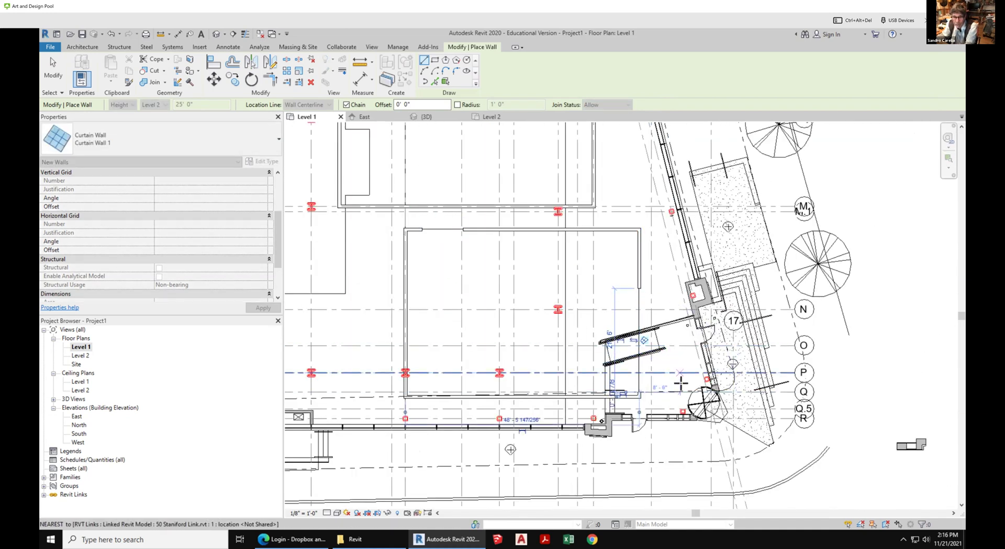
pyautogui.press('Escape')
pyautogui.scroll(-1, 594, 421)
pyautogui.scroll(3, 445, 408)
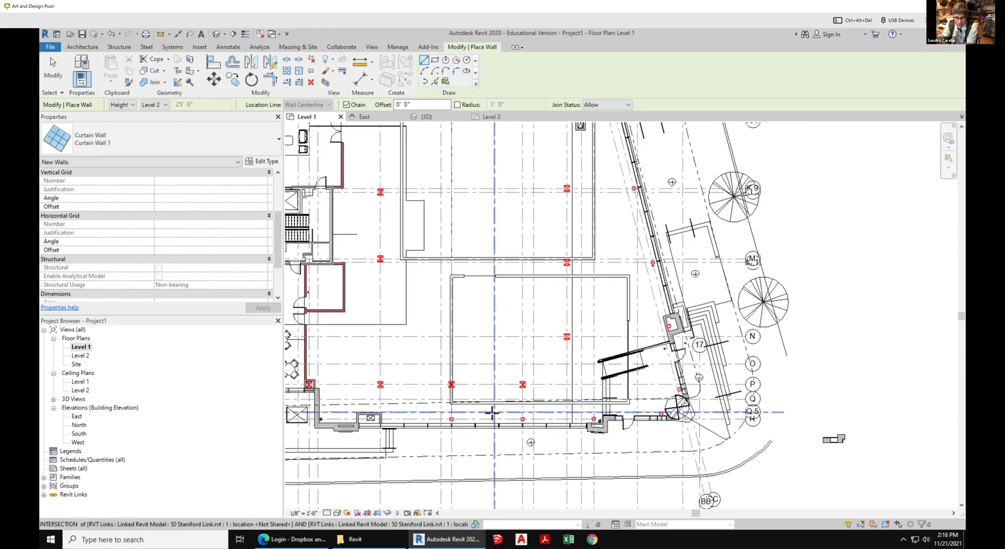
pyautogui.click(497, 396)
pyautogui.click(586, 398)
pyautogui.press('Escape')
# Embed curtain walls at the northern enclosure's southeast corner, about 13' 4" along its south wall and another up its east wall
pyautogui.scroll(-4, 530, 434)
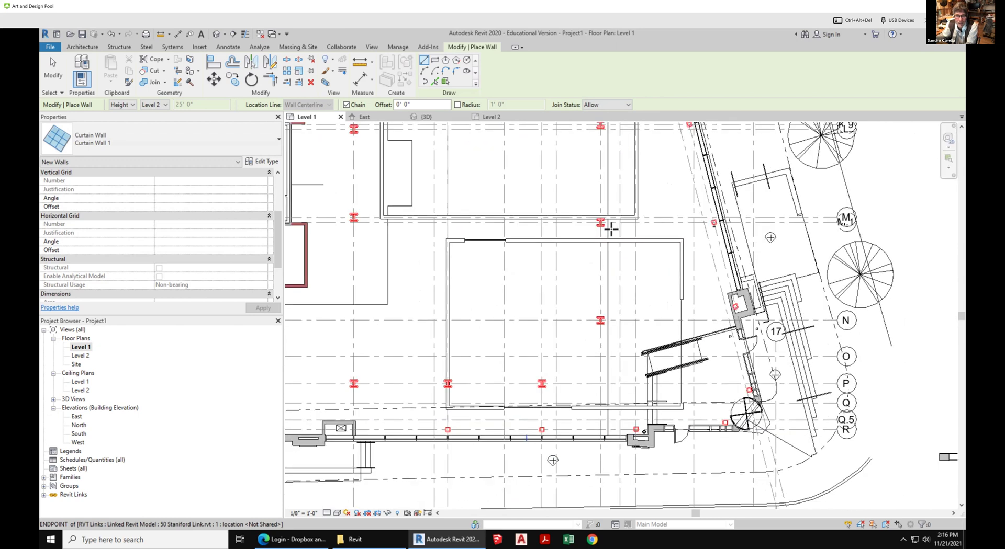
pyautogui.scroll(3, 561, 274)
pyautogui.click(560, 272)
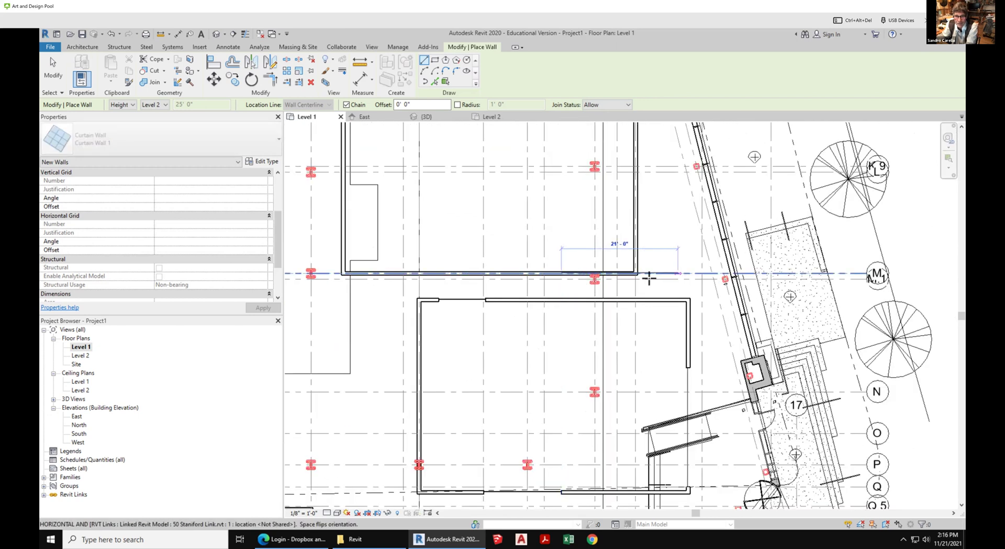
pyautogui.scroll(2, 636, 249)
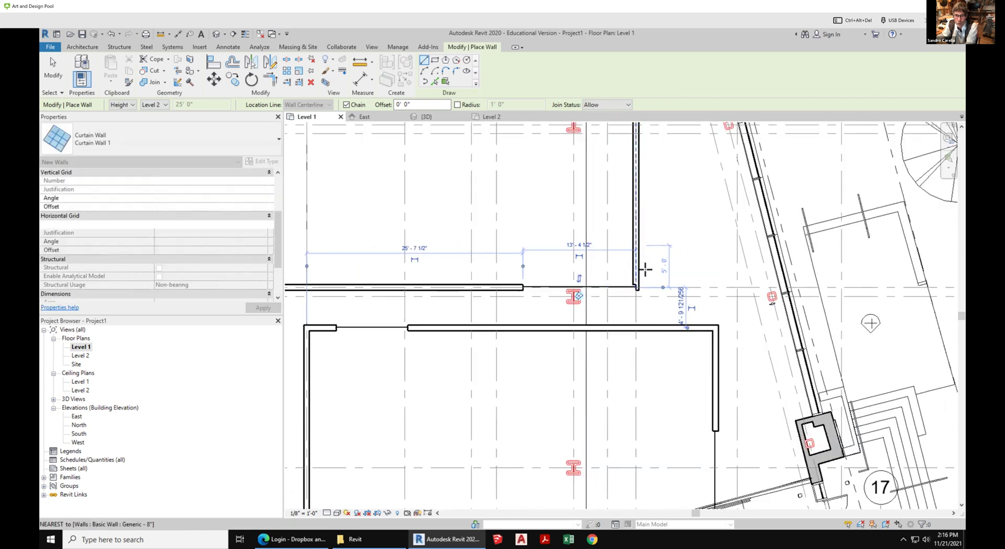
pyautogui.click(635, 134)
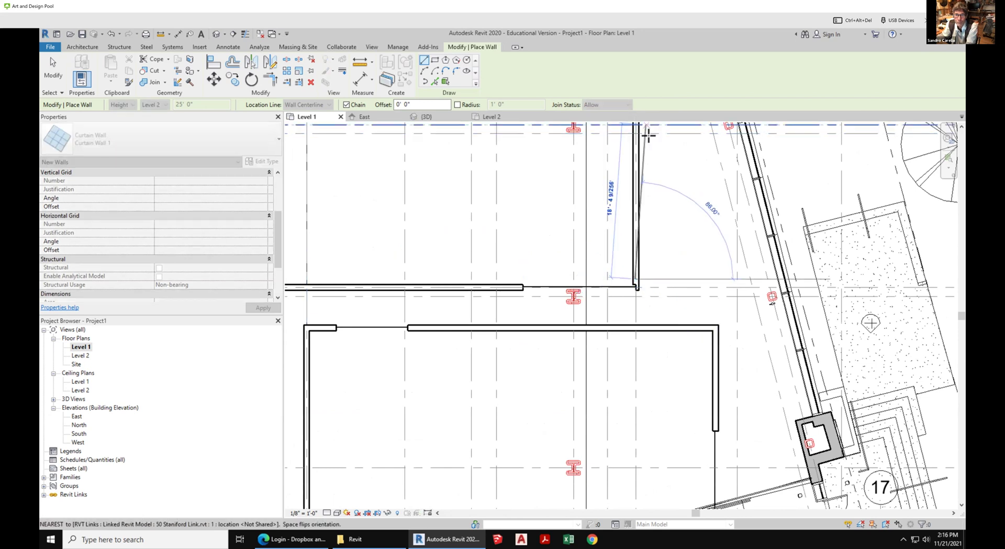
pyautogui.press('Escape')
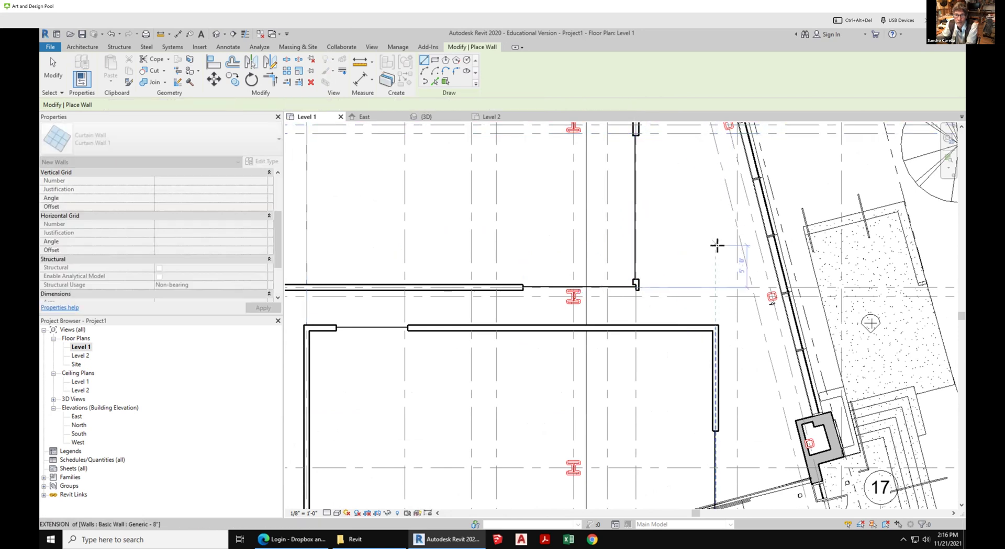
# Embed a curtain wall about 22' 1" long at the west end of the northern enclosure's north wall
pyautogui.scroll(-4, 607, 314)
pyautogui.scroll(-1, 609, 318)
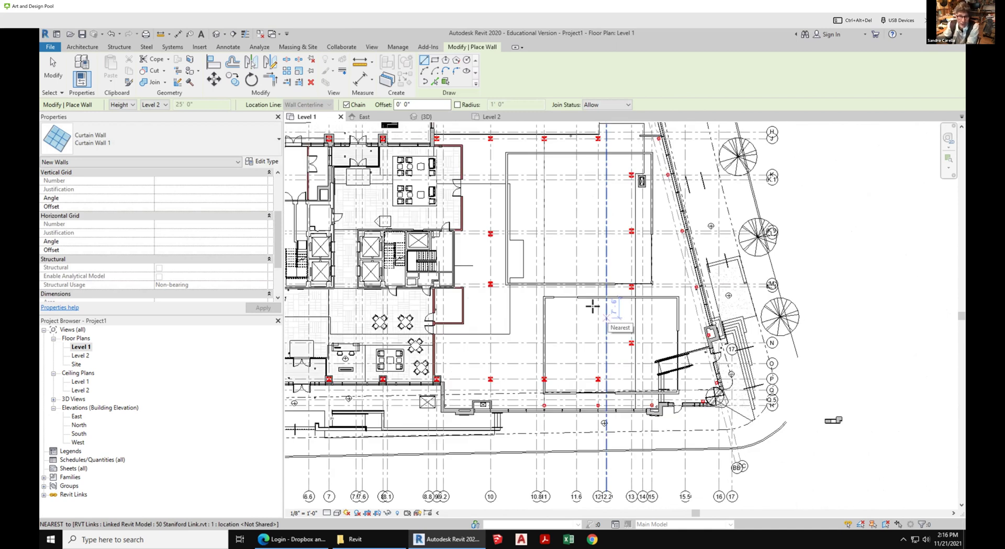
pyautogui.click(568, 152)
pyautogui.scroll(2, 501, 156)
pyautogui.scroll(4, 500, 156)
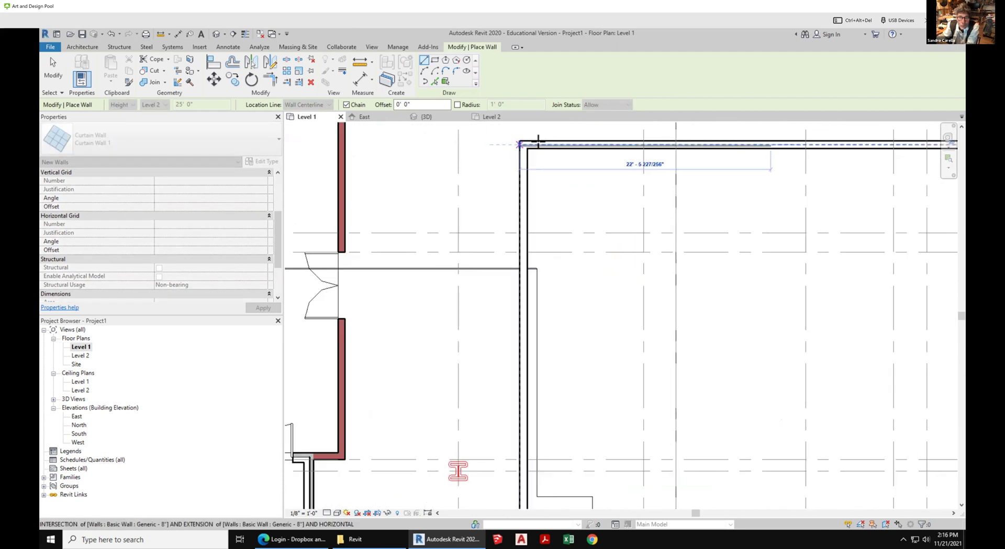
pyautogui.click(526, 146)
pyautogui.press('Escape')
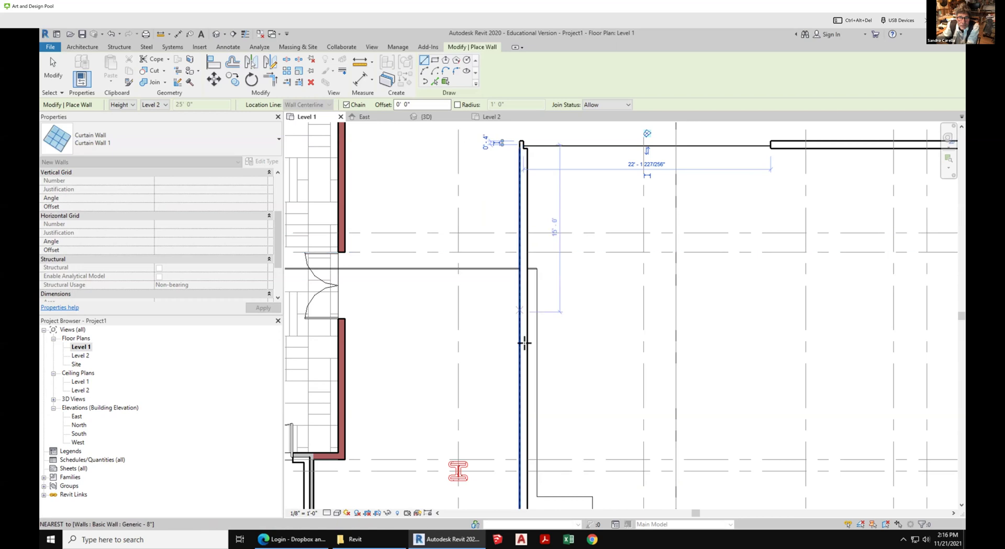
# Embed a curtain wall about 25' 8" long in the northern enclosure's west wall, running south from its northwest corner
pyautogui.click(525, 153)
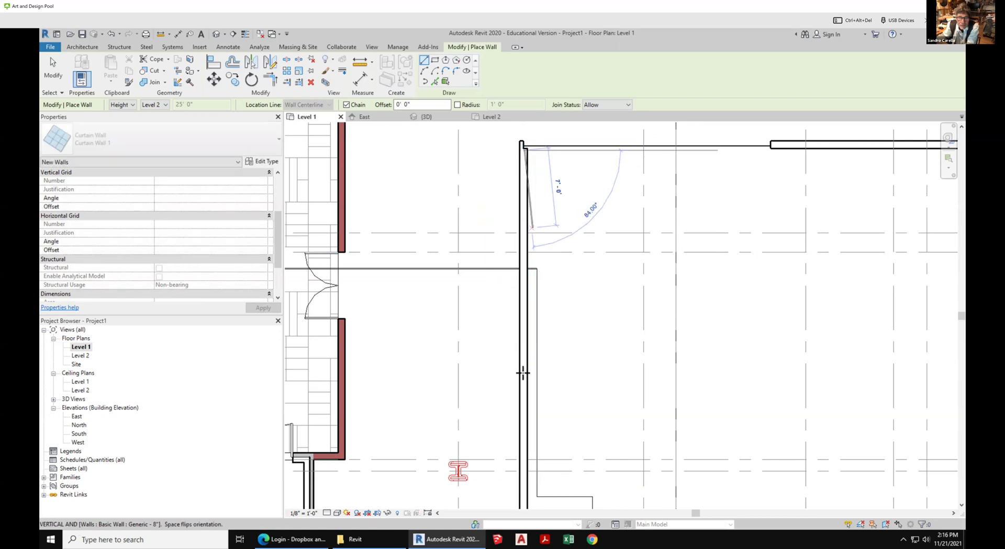
pyautogui.click(522, 435)
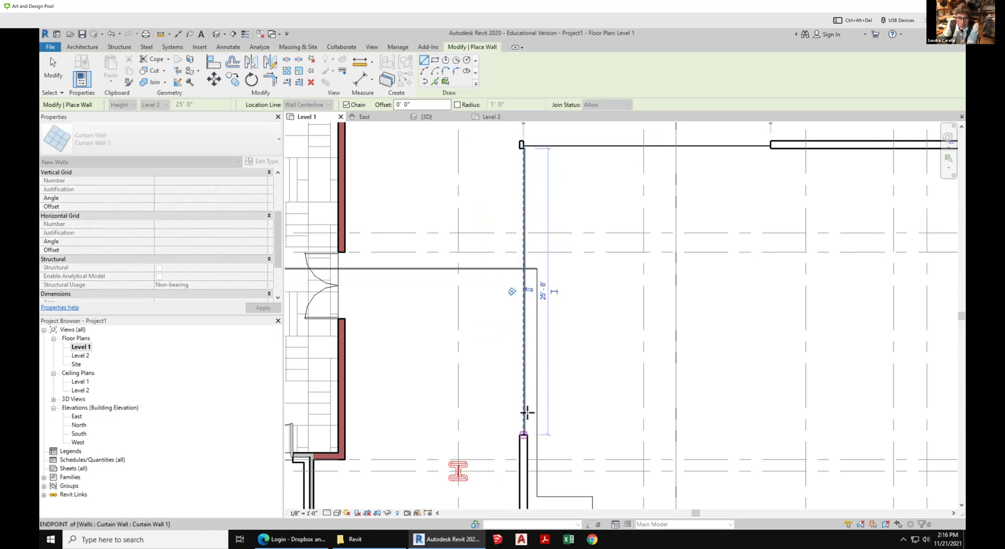
pyautogui.press('Escape')
pyautogui.click(58, 63)
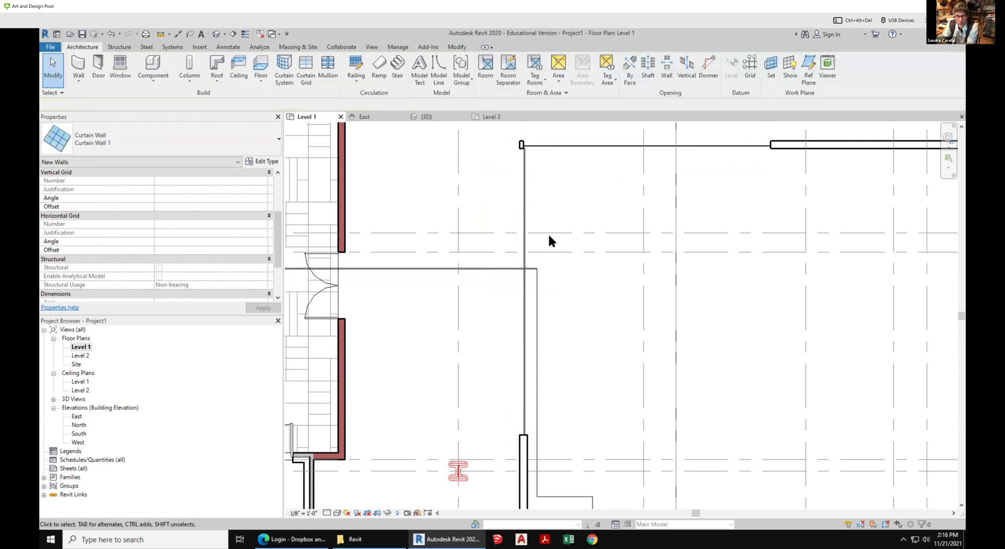
# Create a perspective camera view on Level 1 from northwest of the northern enclosure, aimed at the building's southeast corner
pyautogui.scroll(-4, 499, 215)
pyautogui.scroll(-2, 499, 212)
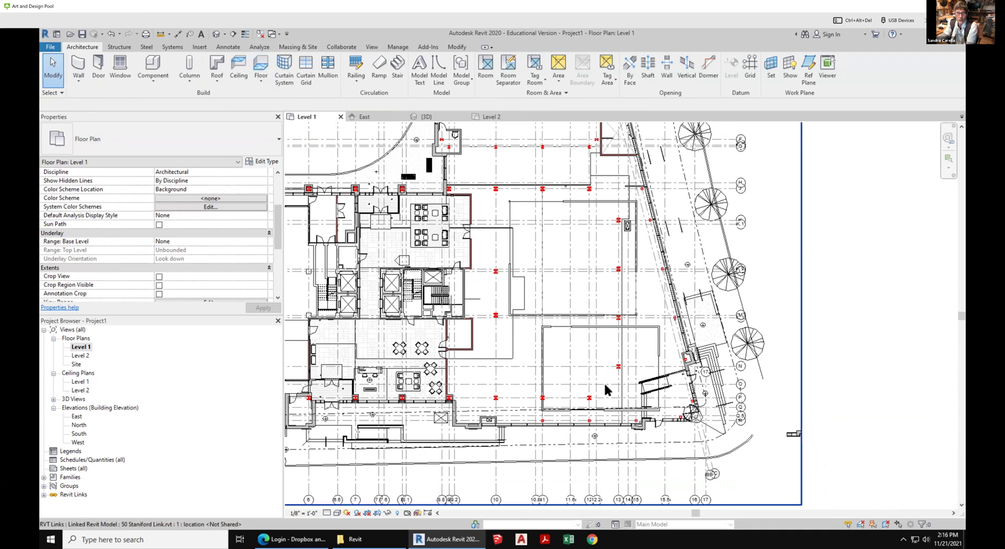
pyautogui.scroll(-2, 604, 385)
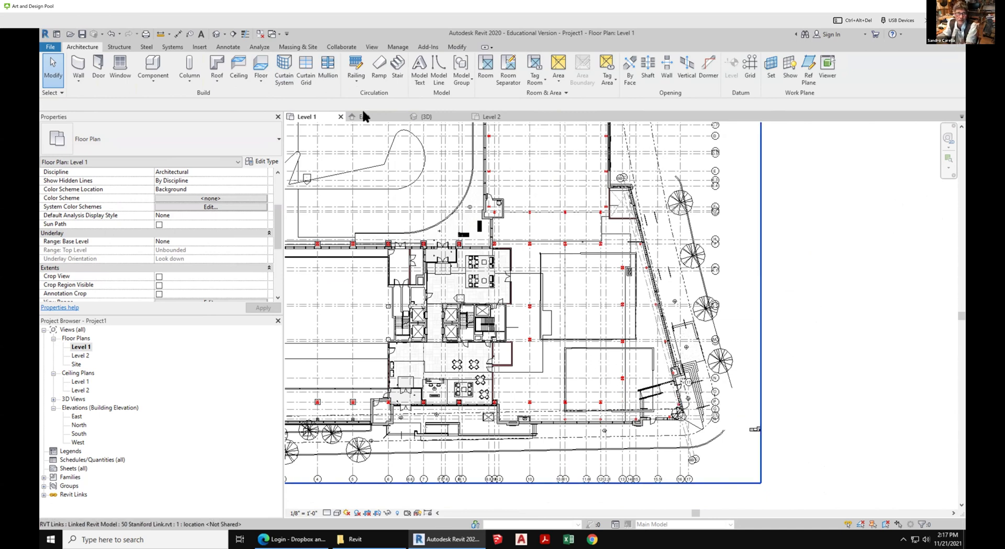
pyautogui.click(371, 47)
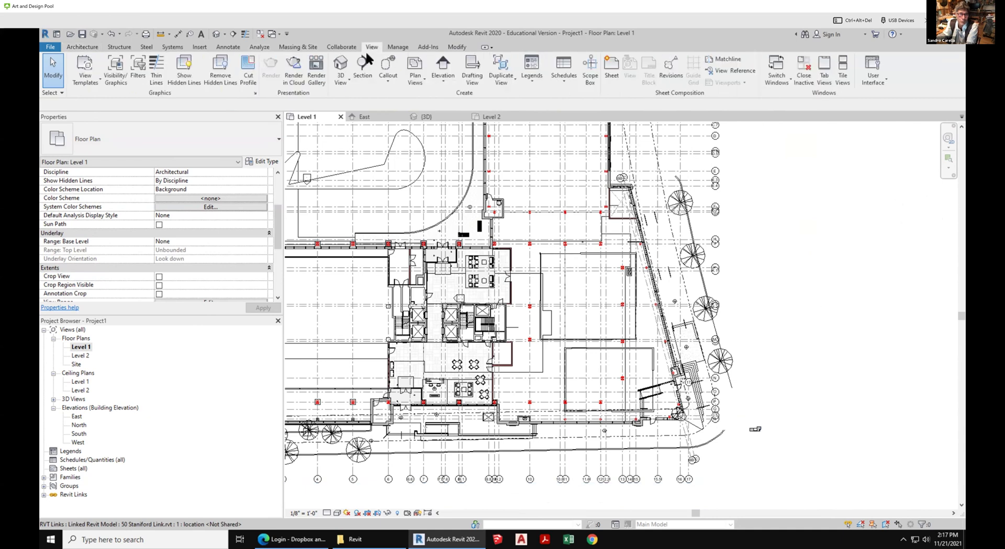
pyautogui.click(348, 77)
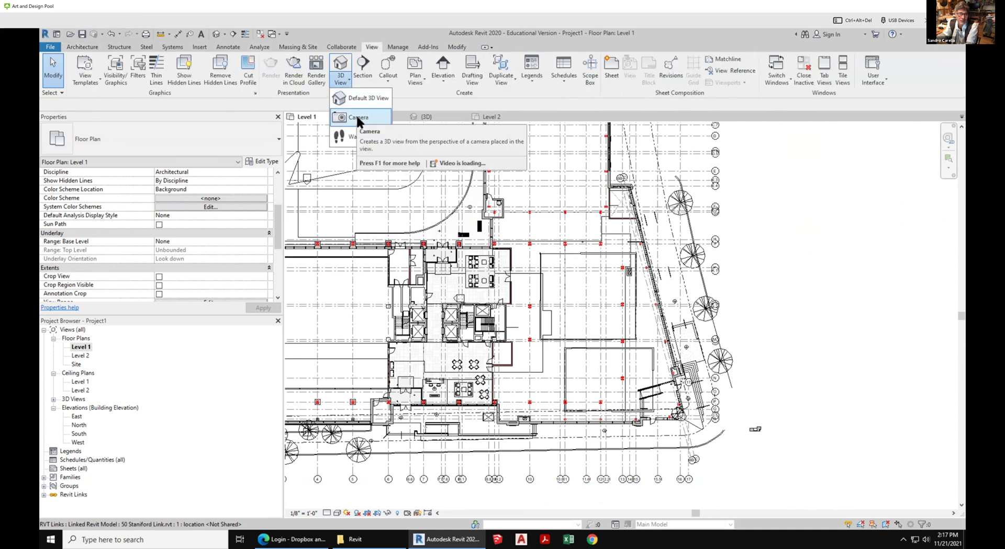
pyautogui.click(357, 115)
pyautogui.click(507, 224)
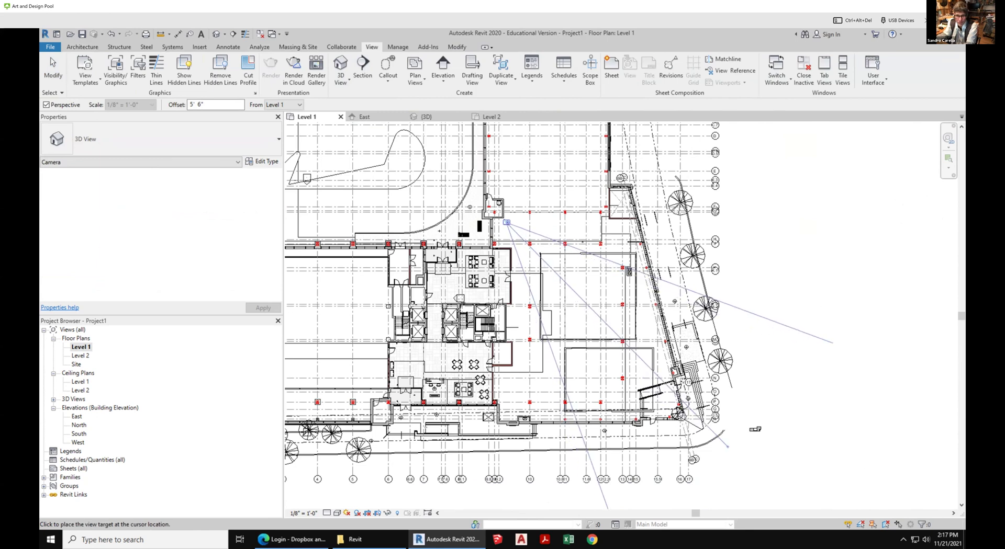
pyautogui.click(695, 417)
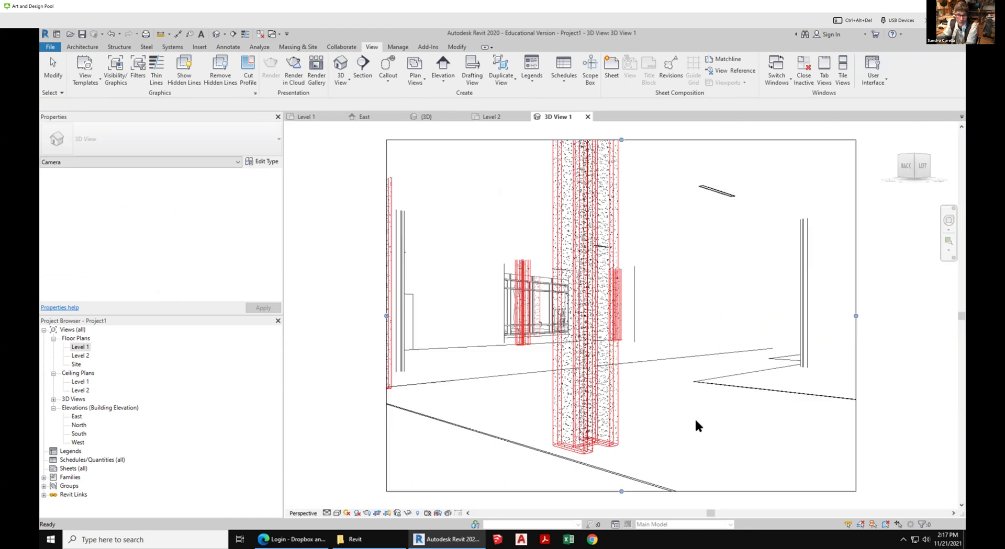
# Enlarge the camera view's crop region on both sides and upward to take in more of the interior
pyautogui.scroll(-4, 546, 343)
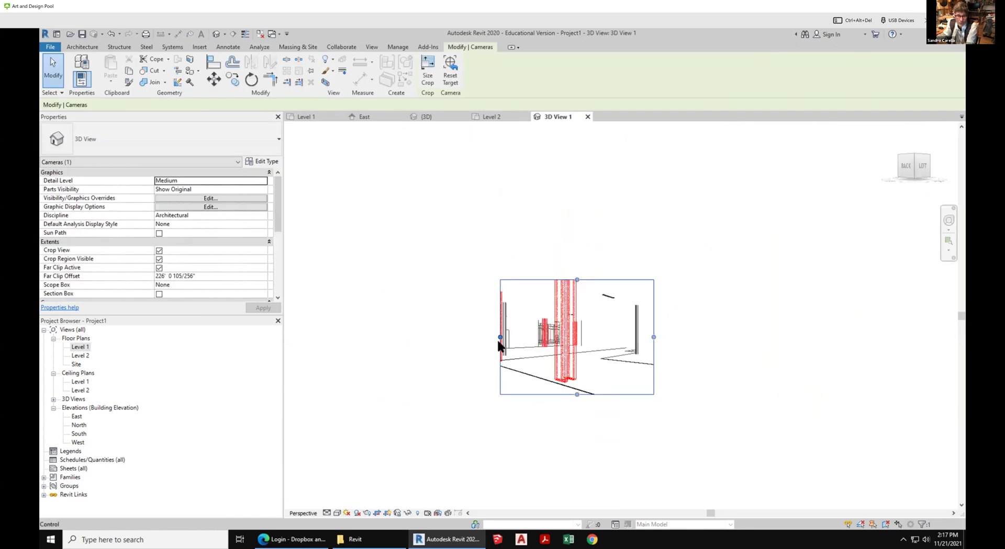
pyautogui.moveTo(499, 339); pyautogui.dragTo(381, 338)
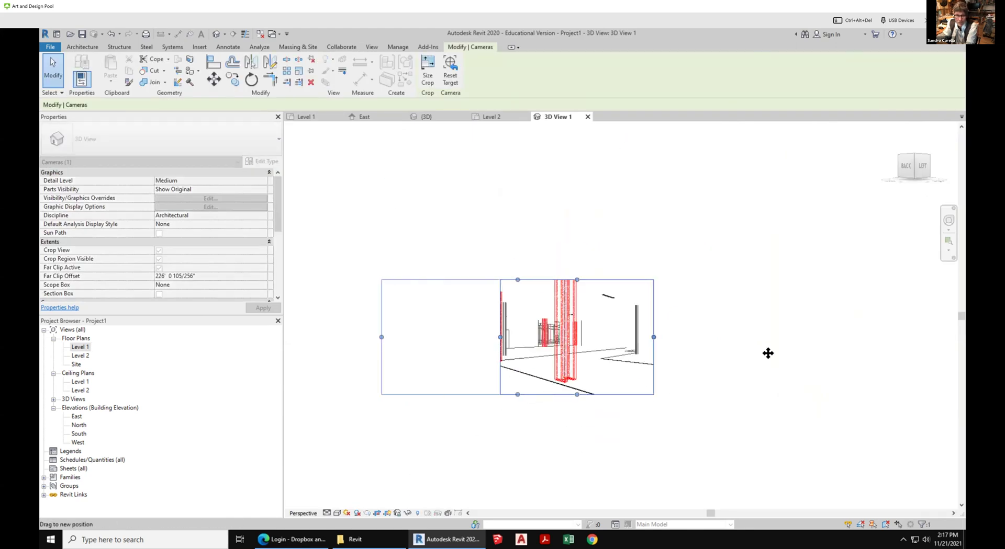
pyautogui.moveTo(654, 338); pyautogui.dragTo(831, 338)
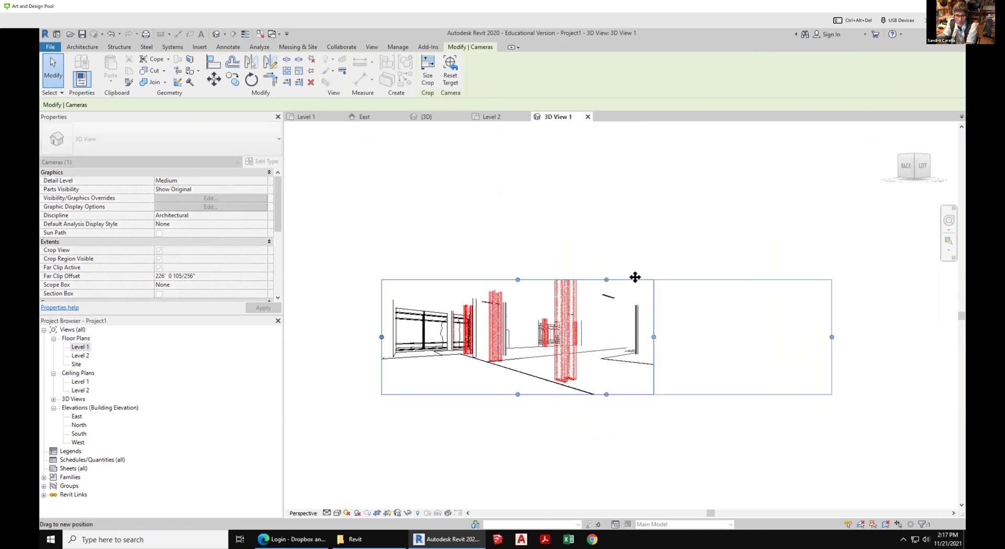
pyautogui.moveTo(606, 280); pyautogui.dragTo(605, 142)
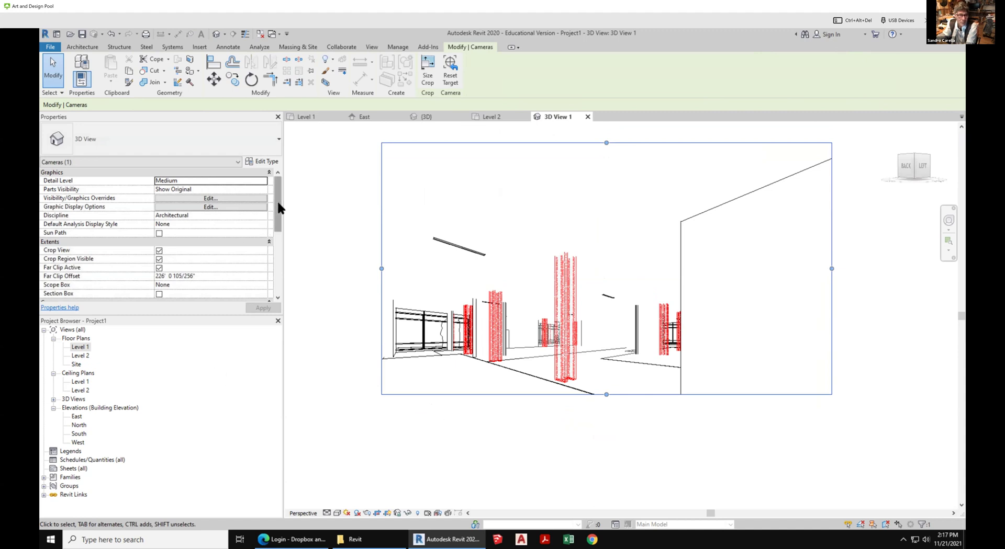
# Set the camera view's visual style to Shaded and inspect the enclosures' embedded curtain walls
pyautogui.scroll(-5, 280, 293)
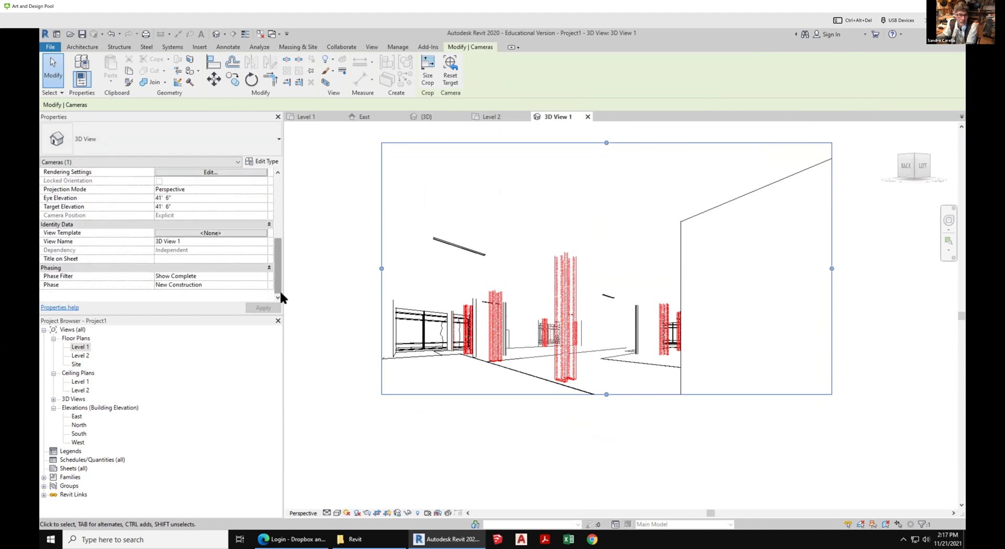
pyautogui.click(212, 276)
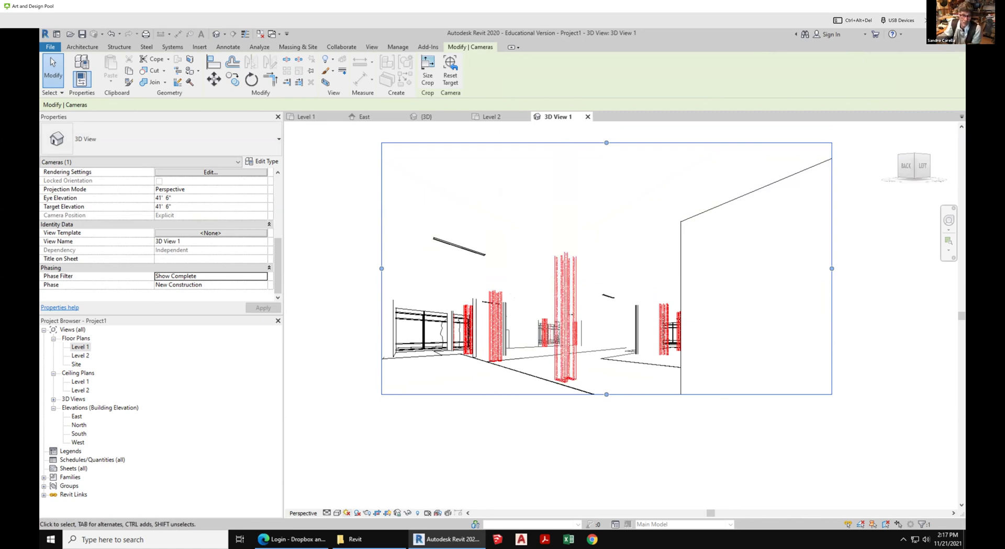
pyautogui.click(337, 514)
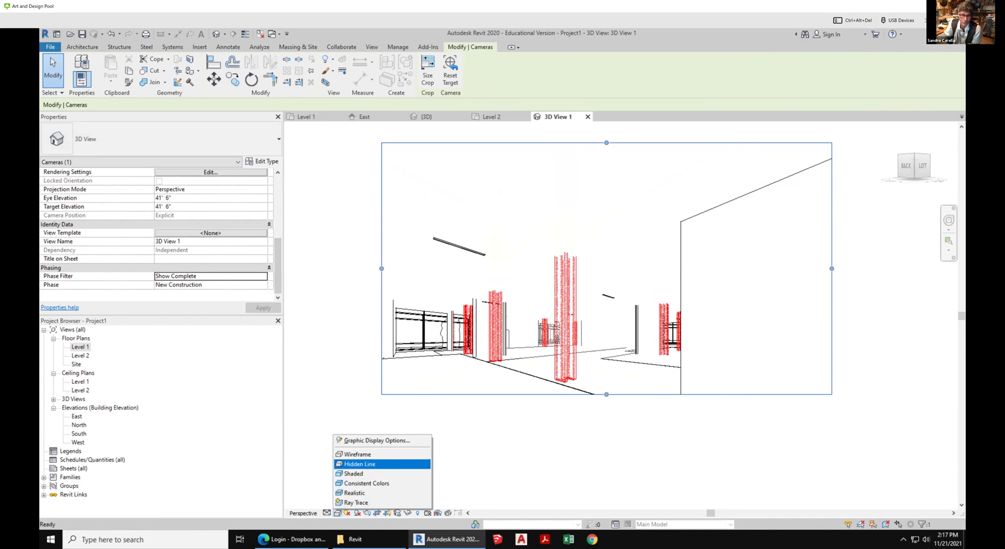
pyautogui.click(354, 473)
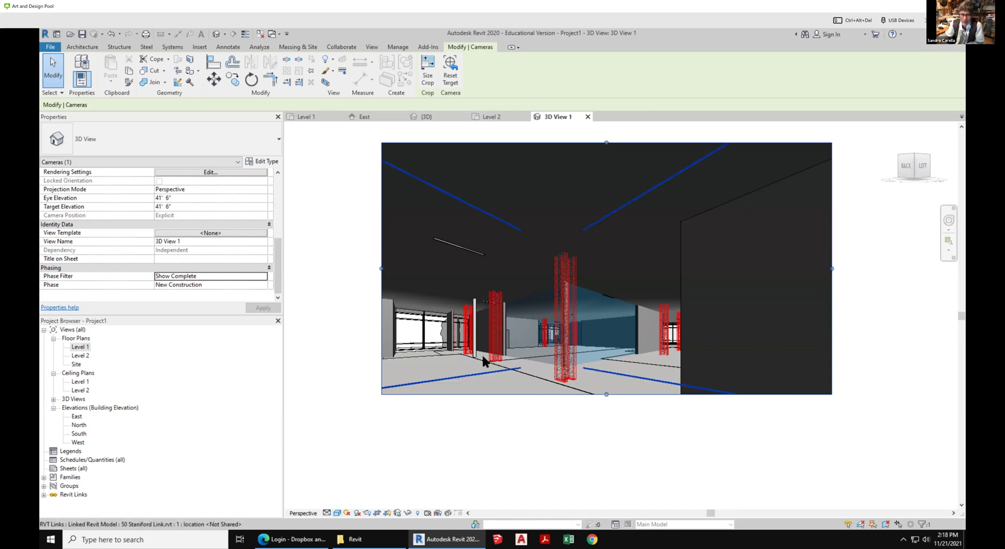
pyautogui.scroll(5, 498, 343)
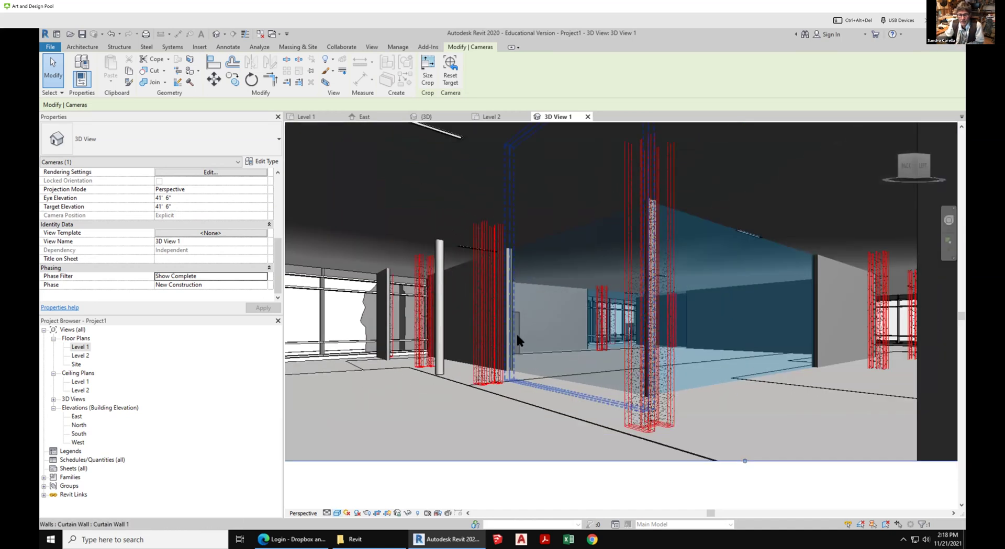
pyautogui.scroll(-2, 517, 339)
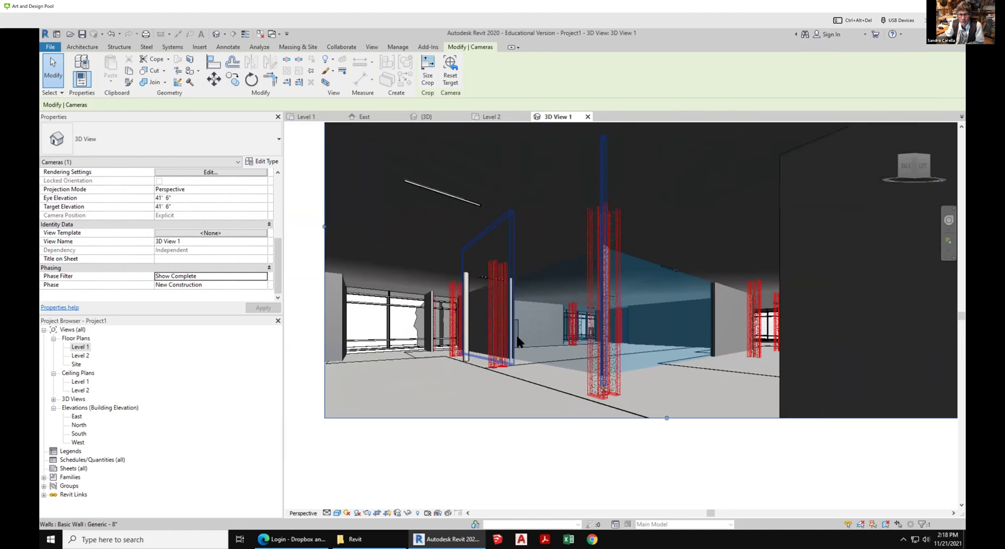
pyautogui.scroll(-3, 516, 338)
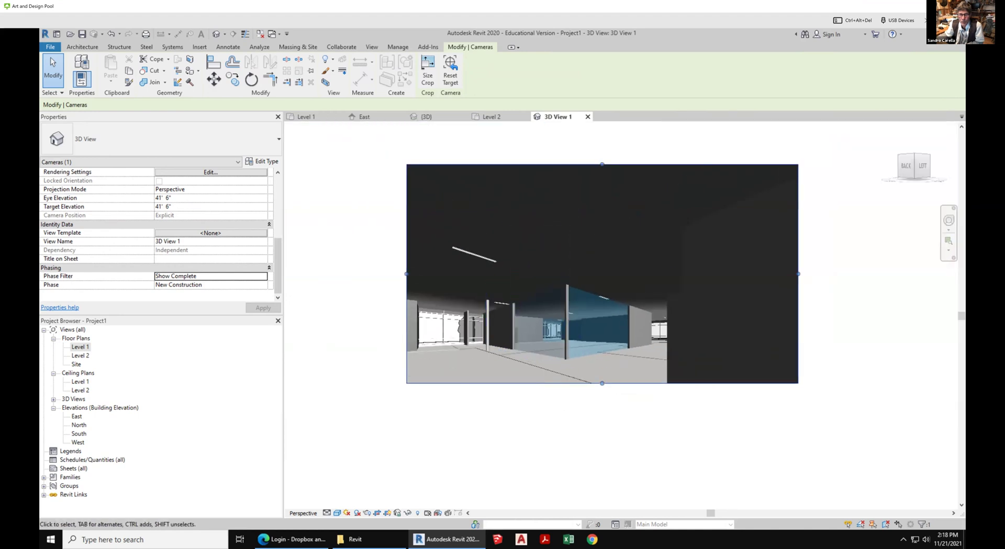
pyautogui.click(630, 434)
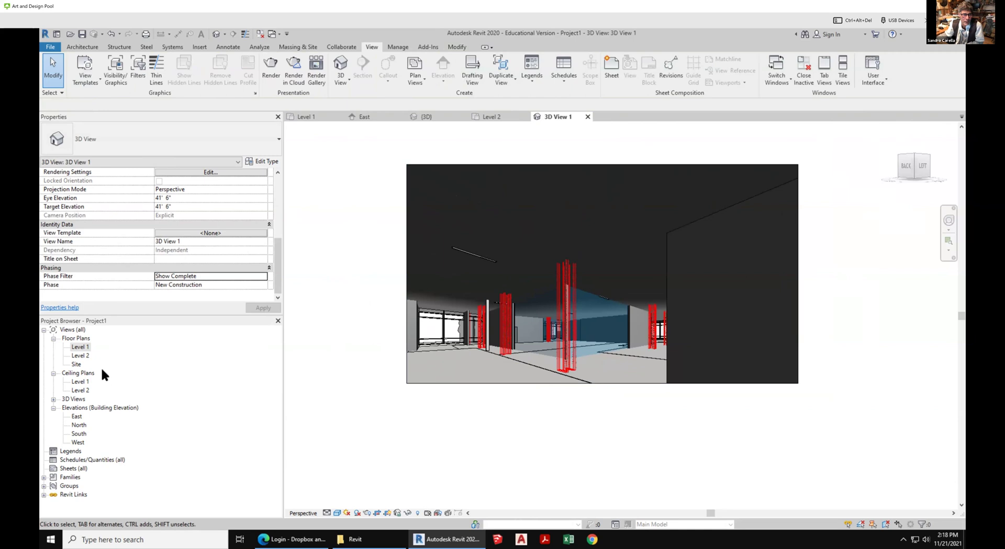
# Open the Level 2 floor plan at the area above the two new enclosures
pyautogui.doubleClick(82, 348)
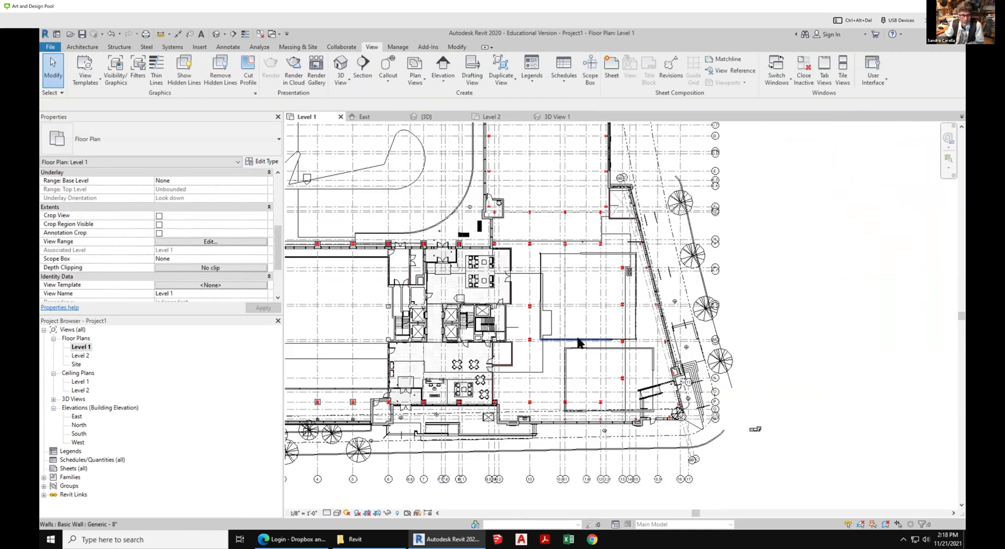
pyautogui.doubleClick(81, 356)
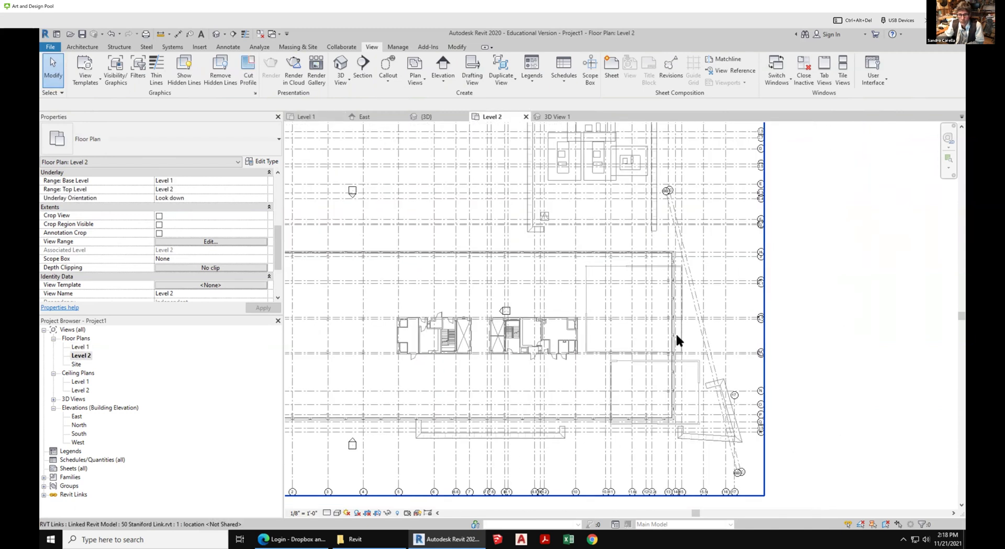
pyautogui.moveTo(675, 341); pyautogui.dragTo(622, 368, button='middle')
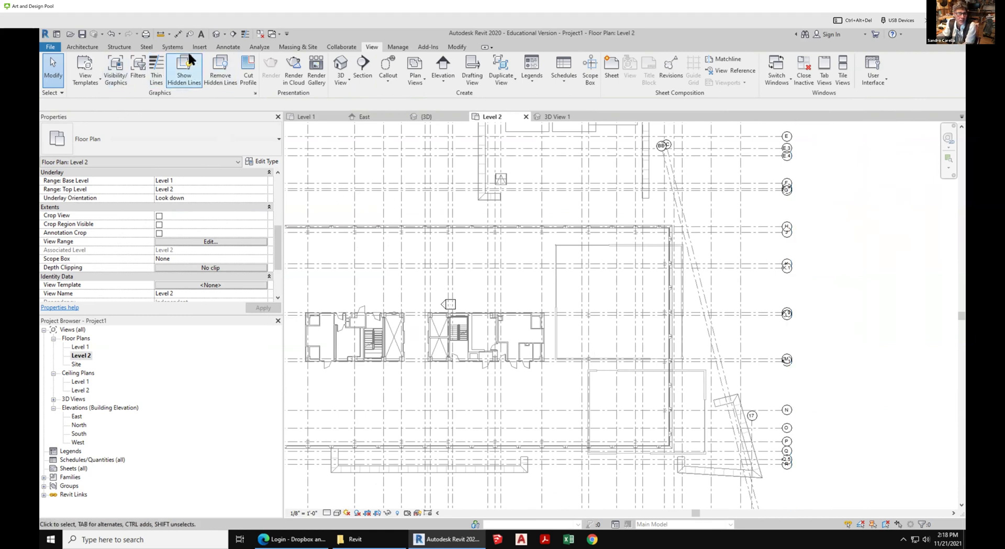
# Start a Level 2 wall of type Basic Wall Generic - 8" with its top constraint left Unconnected
pyautogui.click(90, 45)
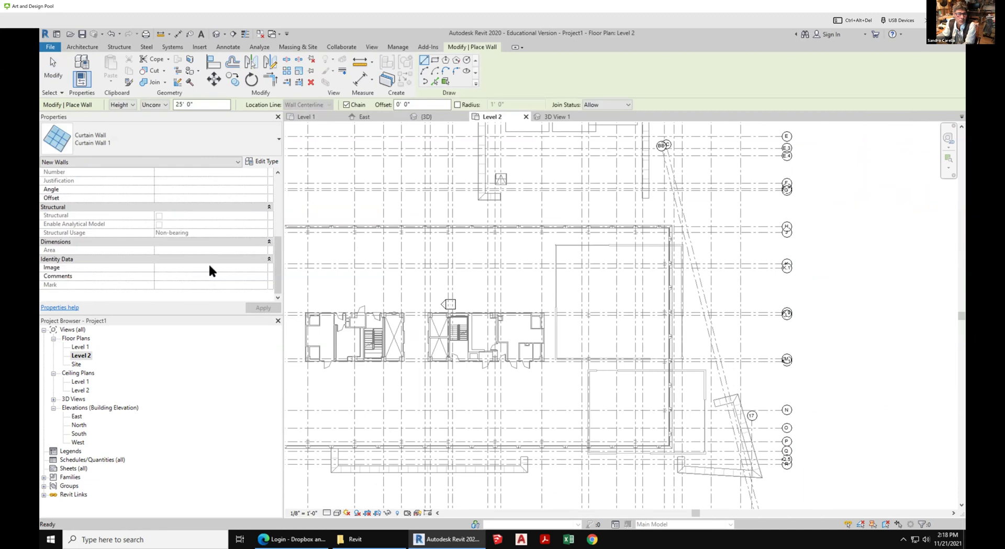
pyautogui.scroll(5, 271, 184)
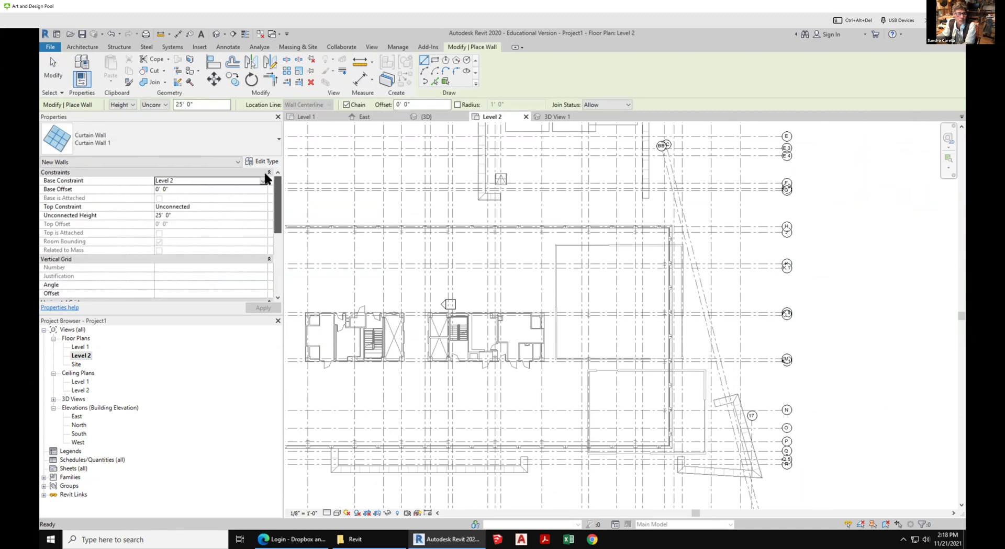
pyautogui.click(163, 140)
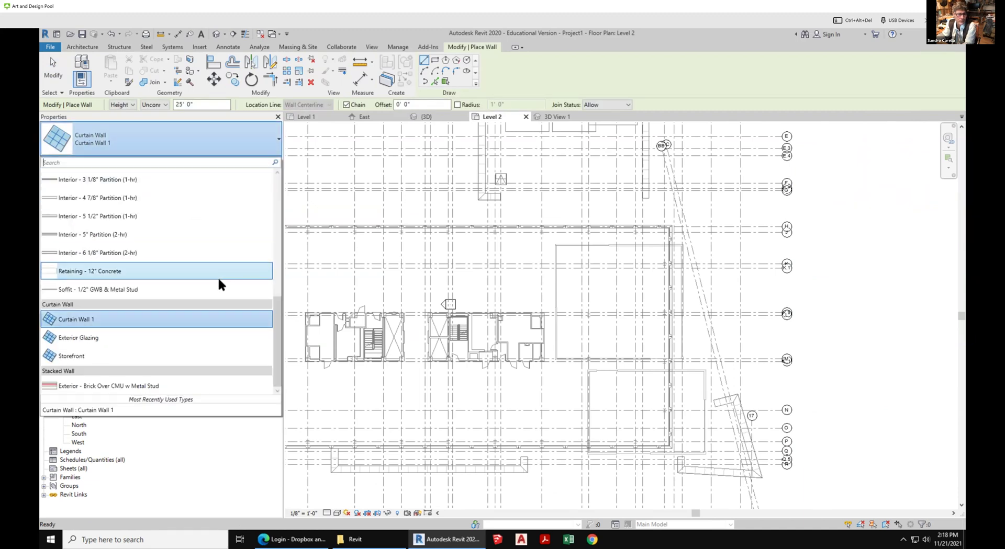
pyautogui.moveTo(274, 325); pyautogui.dragTo(264, 194)
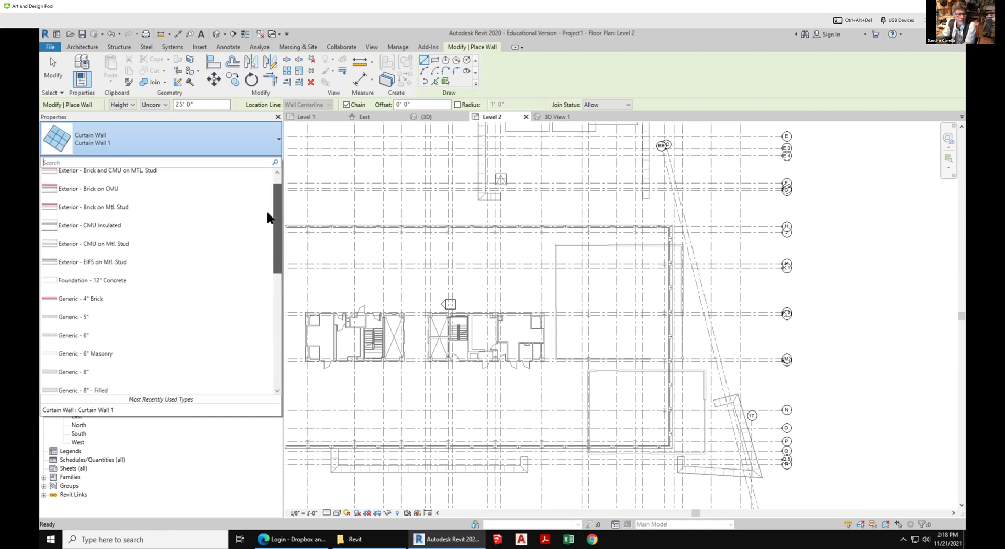
pyautogui.scroll(-1, 268, 224)
pyautogui.click(95, 344)
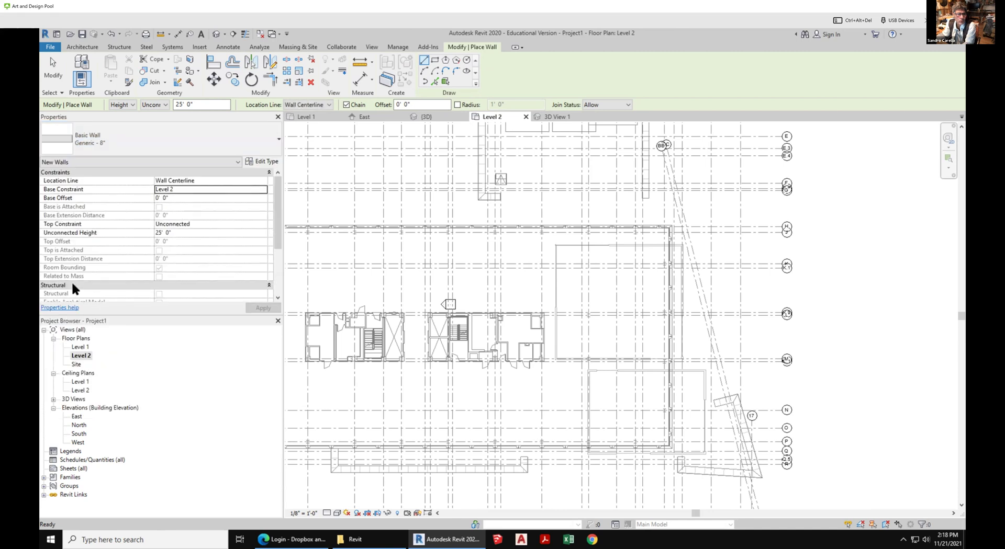
pyautogui.click(223, 224)
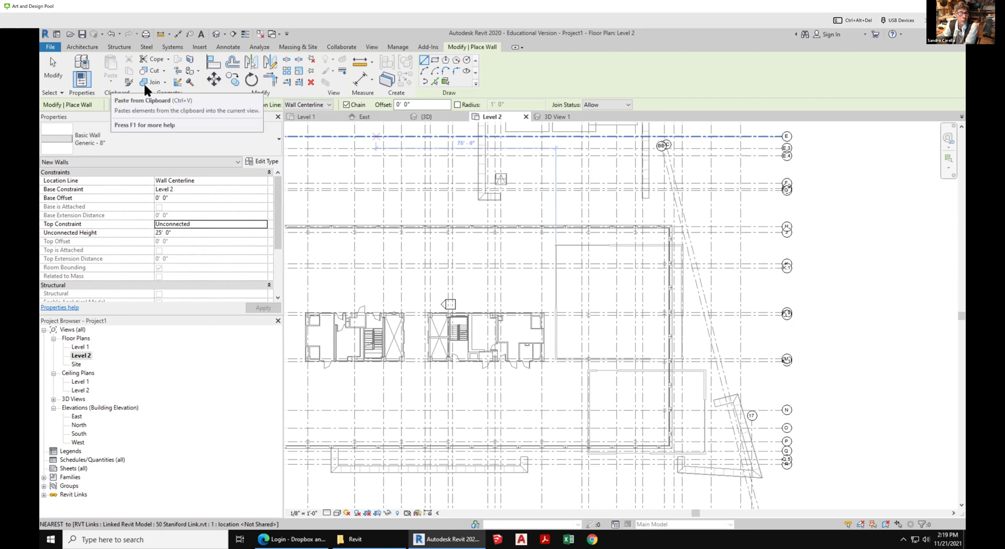
pyautogui.click(86, 46)
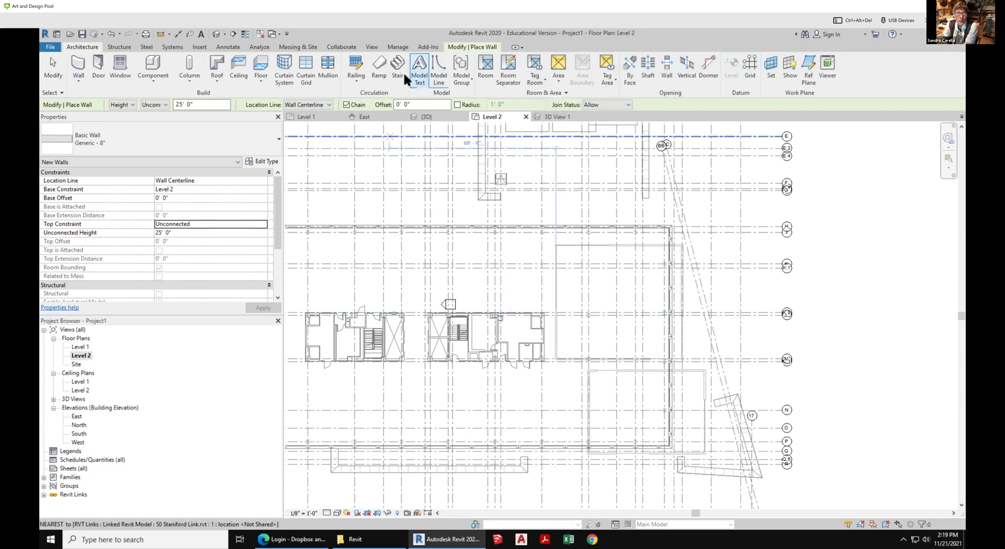
pyautogui.click(469, 47)
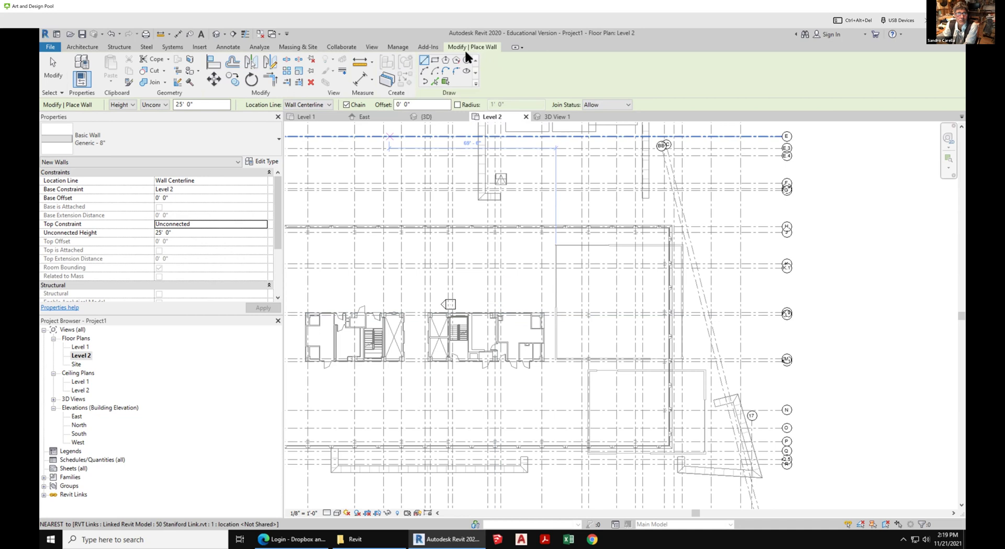
# Draw two overlapping rectangular 8" wall enclosures over the Level 1 enclosures, offset to their west, at 25' unconnected height
pyautogui.click(435, 60)
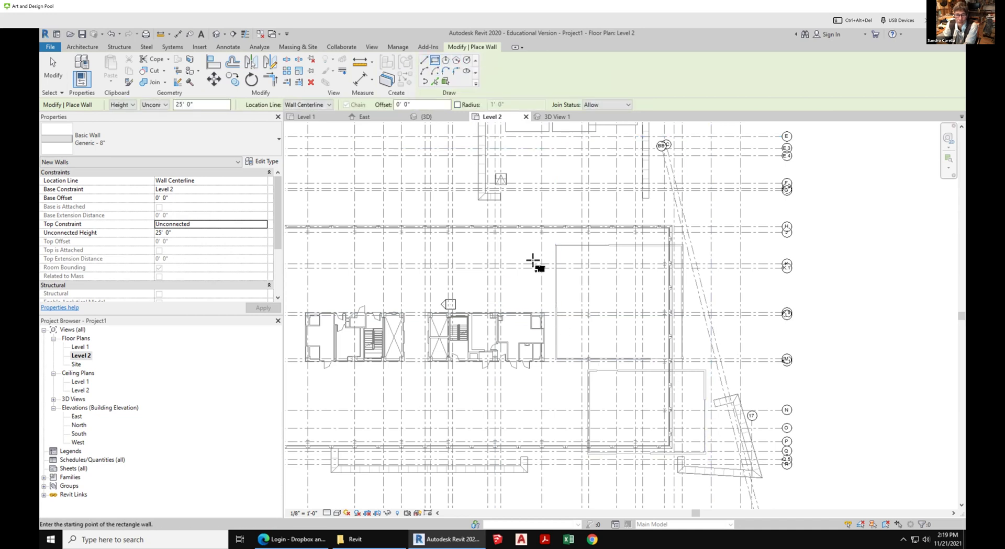
pyautogui.click(521, 231)
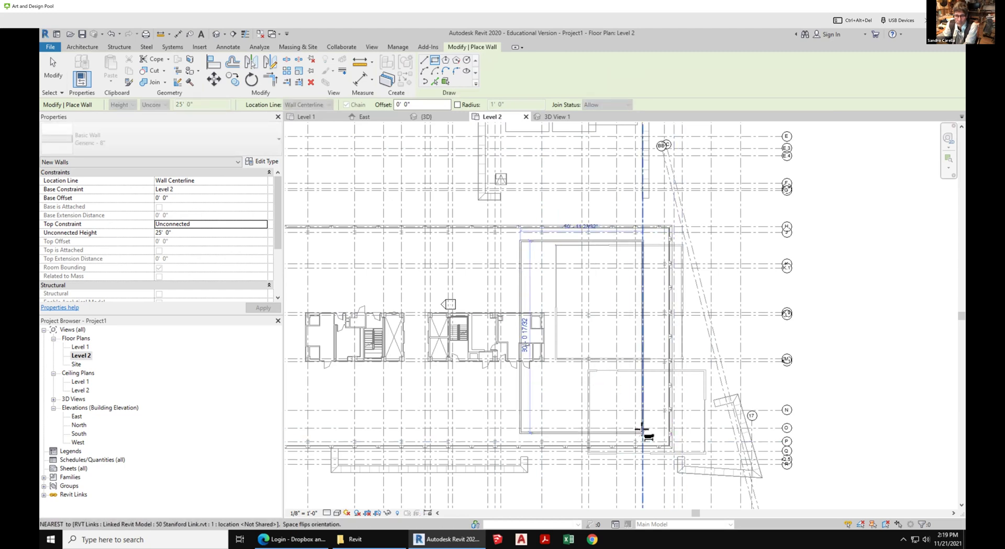
pyautogui.click(609, 384)
pyautogui.click(607, 398)
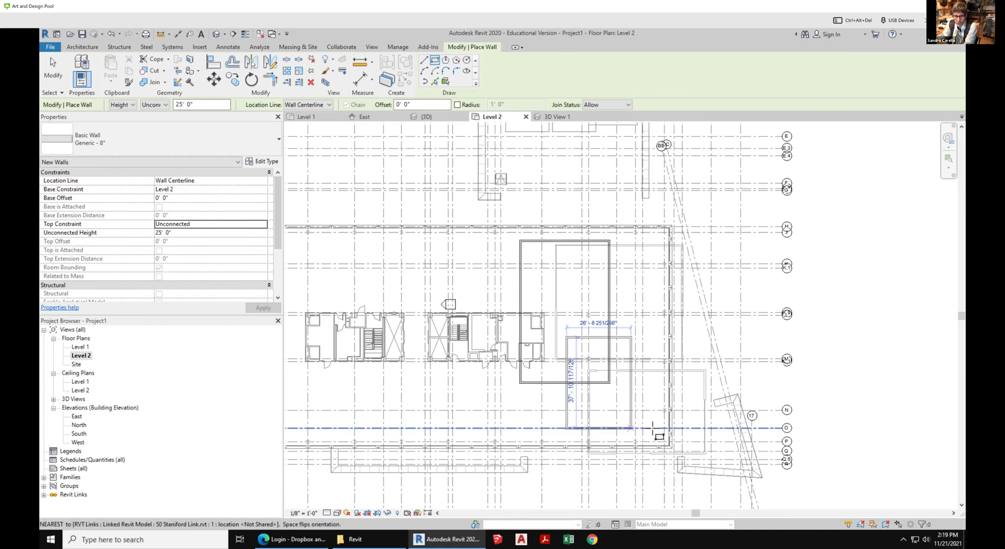
pyautogui.click(702, 428)
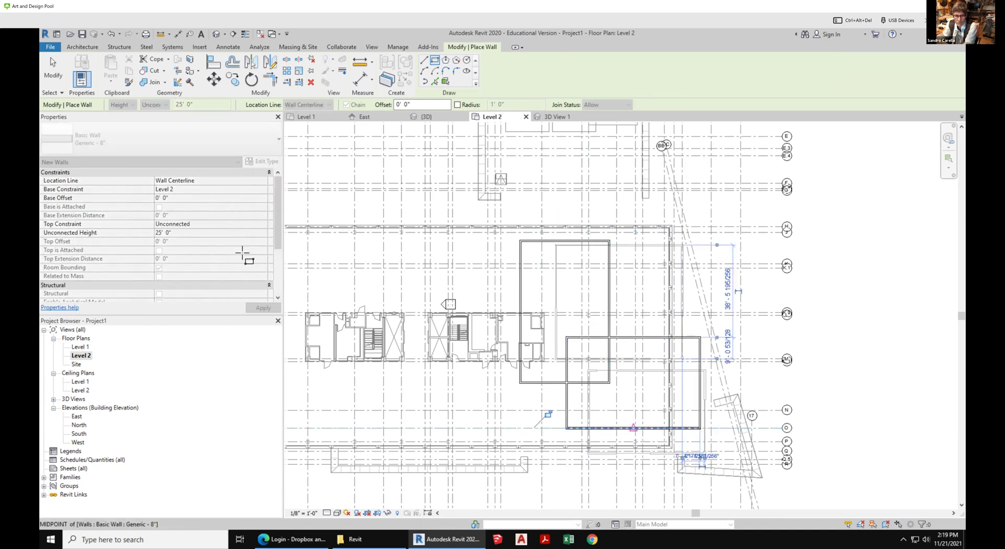
pyautogui.click(52, 67)
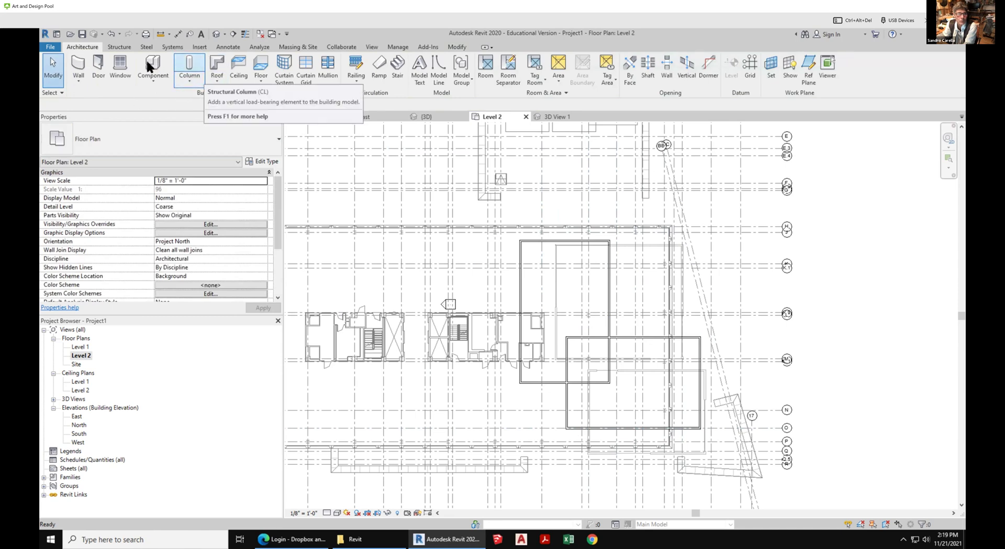
# Start a wall of type Curtain Wall 1 and check that its type properties have Automatically Embed enabled
pyautogui.click(81, 68)
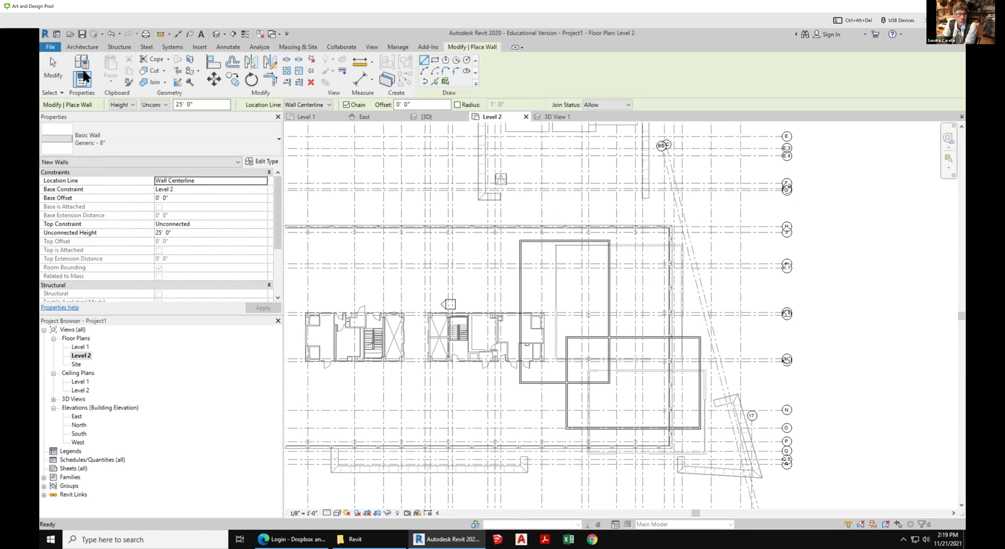
pyautogui.click(101, 135)
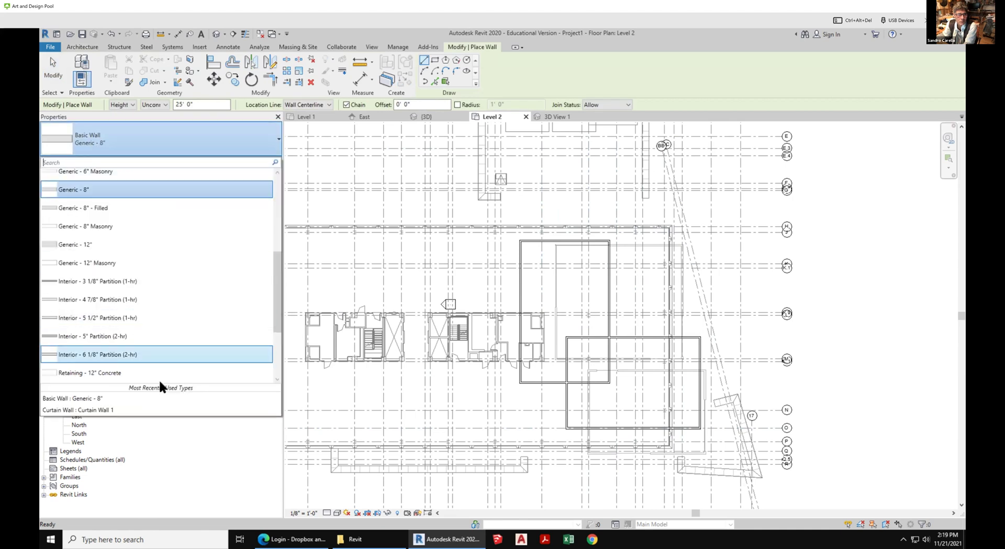
pyautogui.click(108, 408)
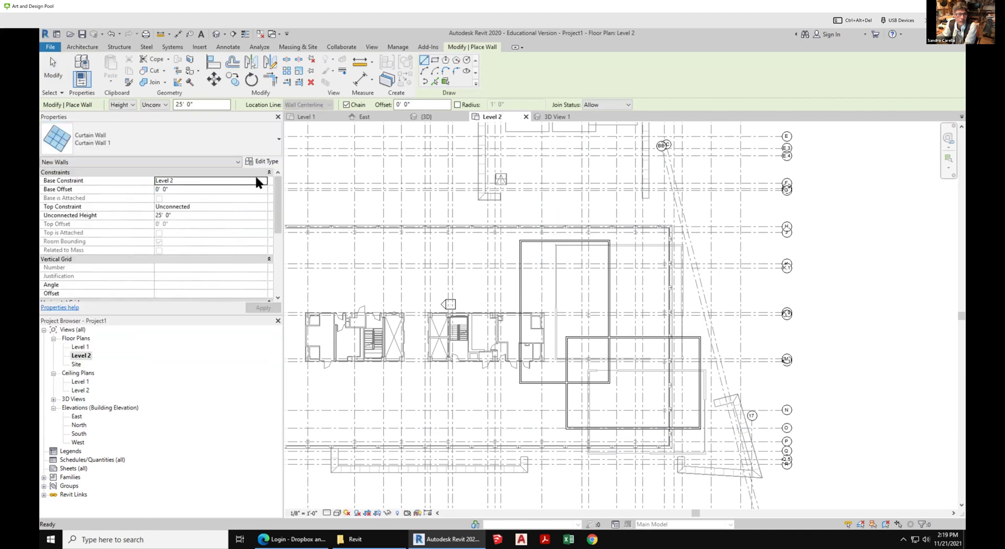
pyautogui.click(267, 161)
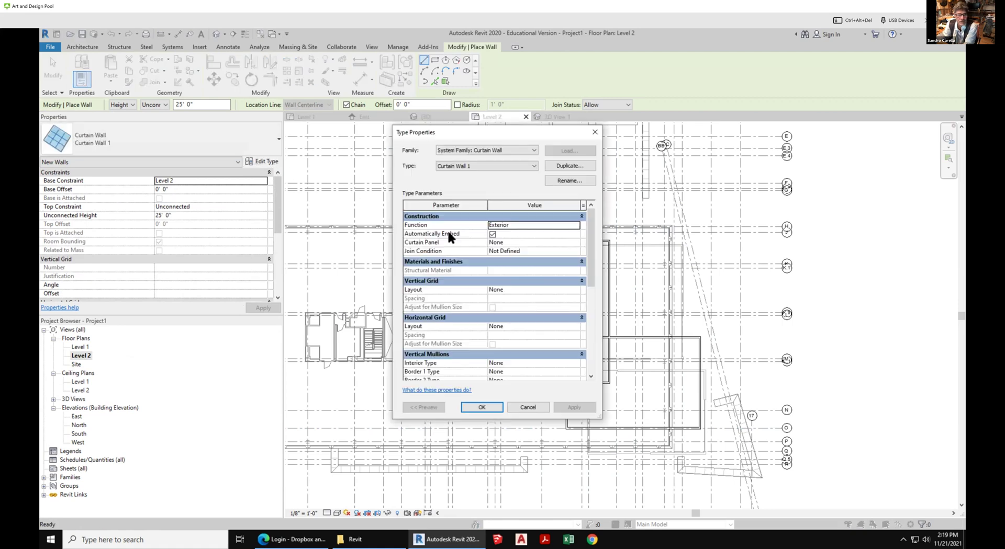
pyautogui.click(482, 407)
# Embed a curtain wall about 26'-6" long in the northern enclosure's east wall, running up from its southeast corner
pyautogui.scroll(4, 645, 354)
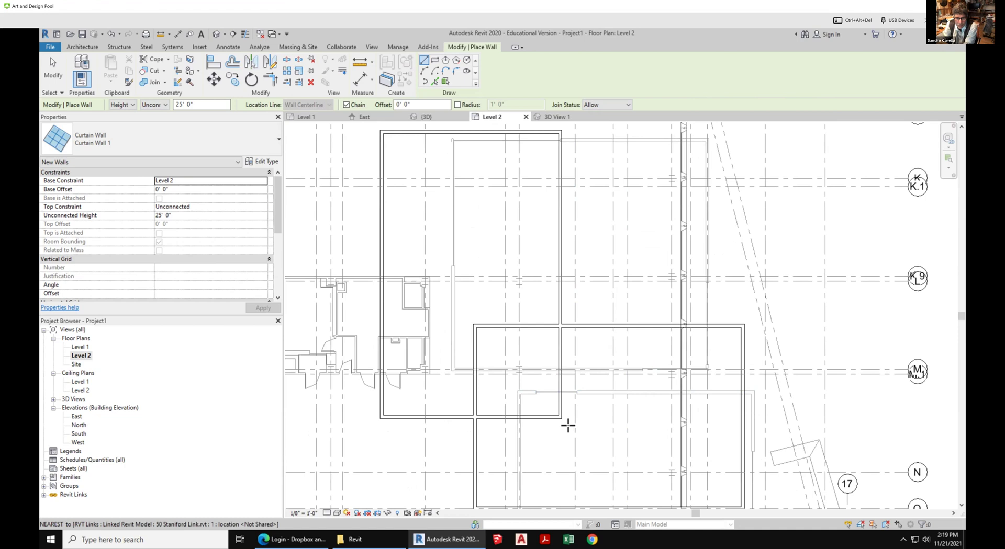
pyautogui.scroll(3, 561, 417)
pyautogui.click(560, 417)
pyautogui.click(559, 193)
pyautogui.press('Escape')
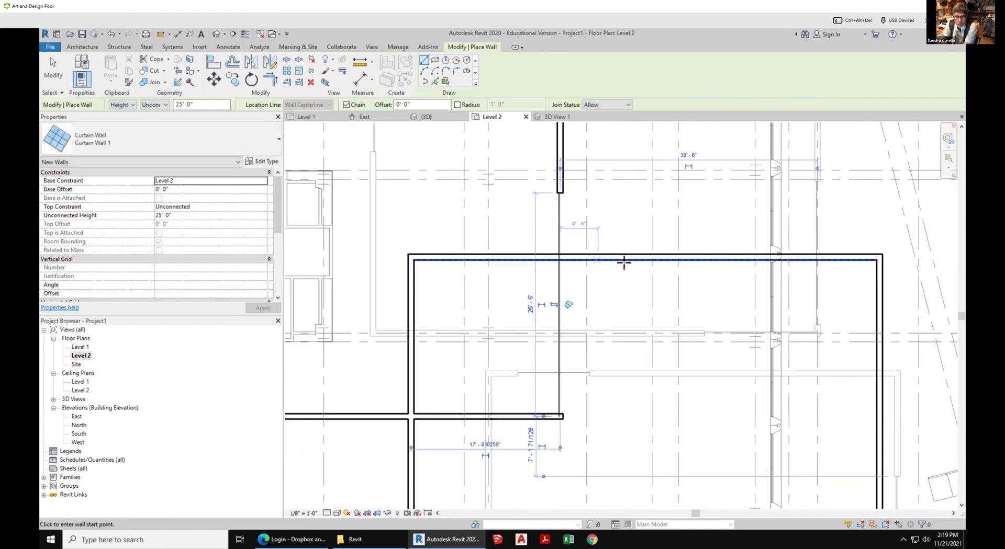
# Embed curtain walls in the southern enclosure: about 25'-8" of its north wall up to the northwest corner and 13'-6" of its west wall
pyautogui.click(626, 257)
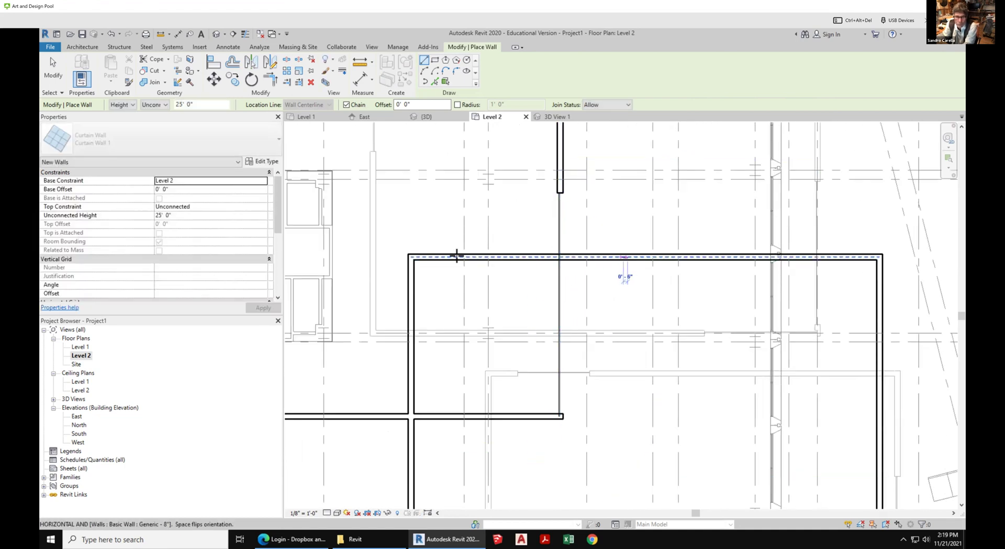
pyautogui.click(411, 258)
pyautogui.press('Escape')
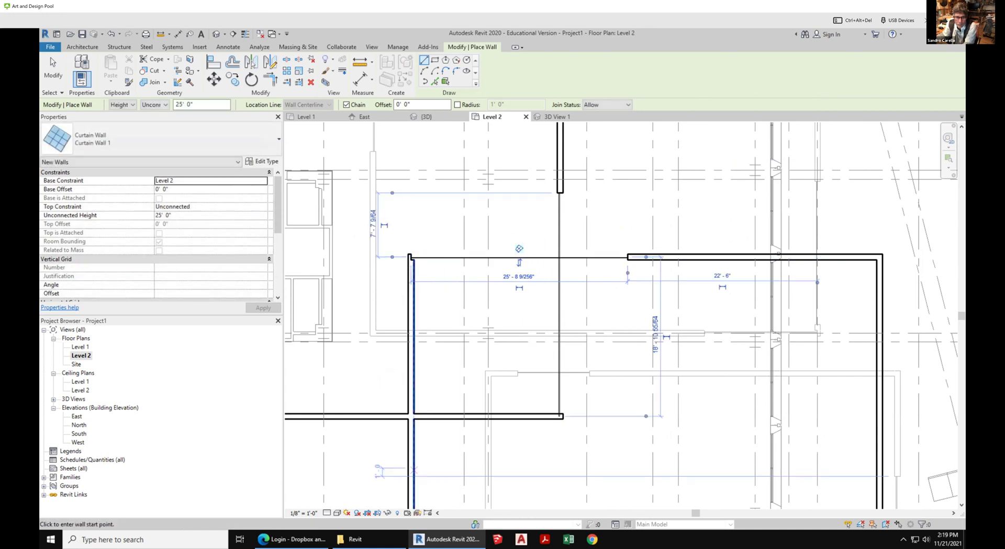
pyautogui.click(411, 484)
pyautogui.click(412, 370)
pyautogui.press('Escape')
pyautogui.scroll(-2, 487, 284)
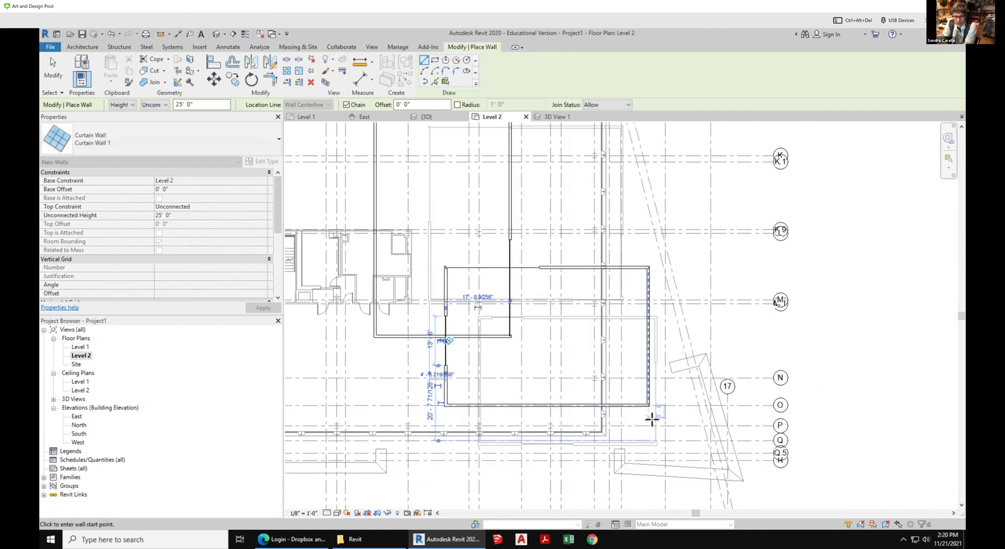
# Embed curtain walls meeting at the southern enclosure's southeast corner, 6'-6" in the south wall and 8'-6" in the east wall
pyautogui.scroll(5, 610, 406)
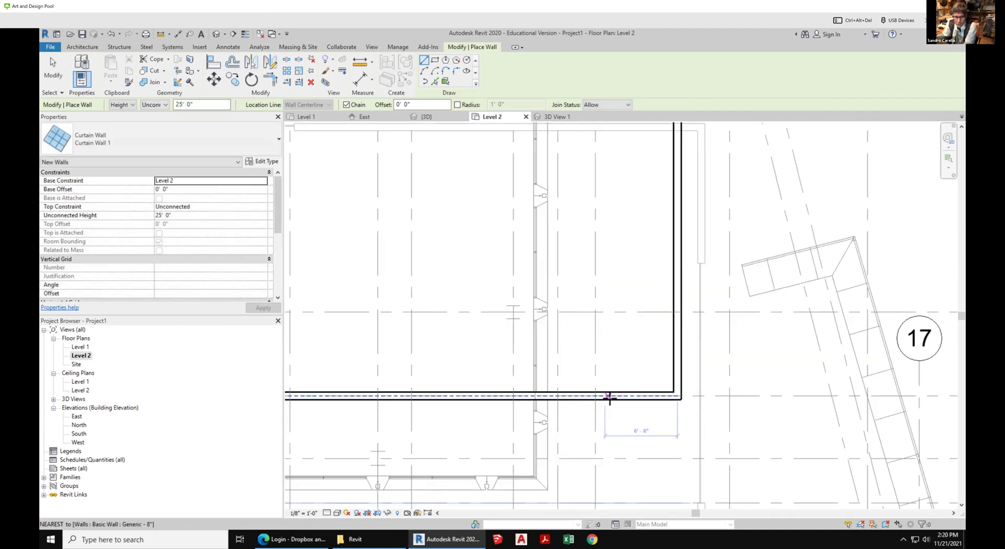
pyautogui.click(605, 397)
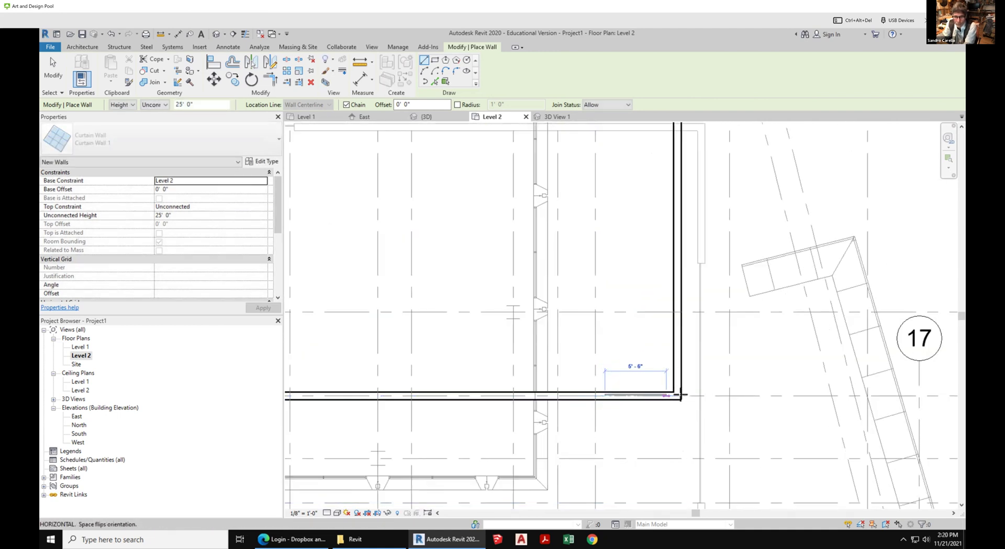
pyautogui.click(678, 301)
pyautogui.click(678, 396)
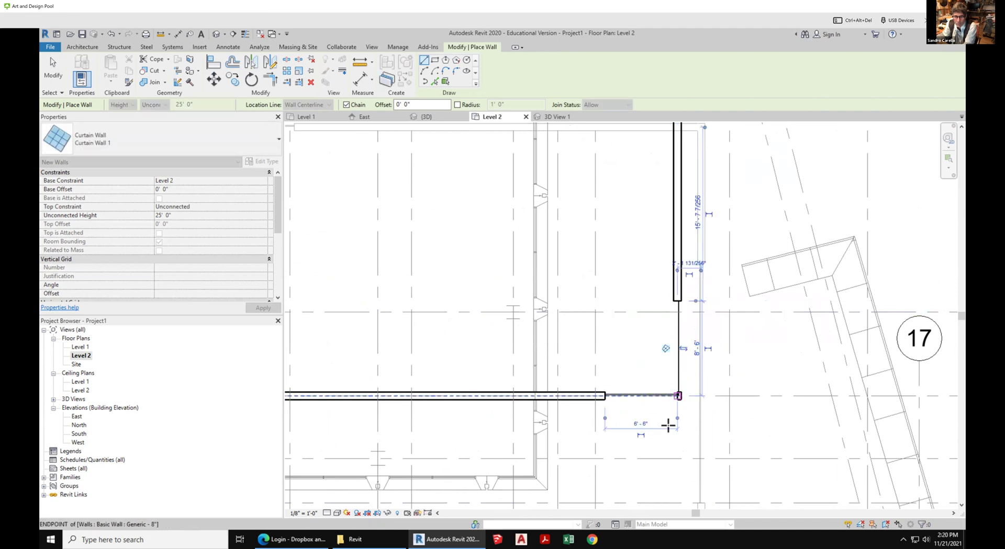
# Embed curtain walls in the northern enclosure: about 19'-8" of its north wall and the lower part of its west wall down to the corner
pyautogui.scroll(-4, 688, 403)
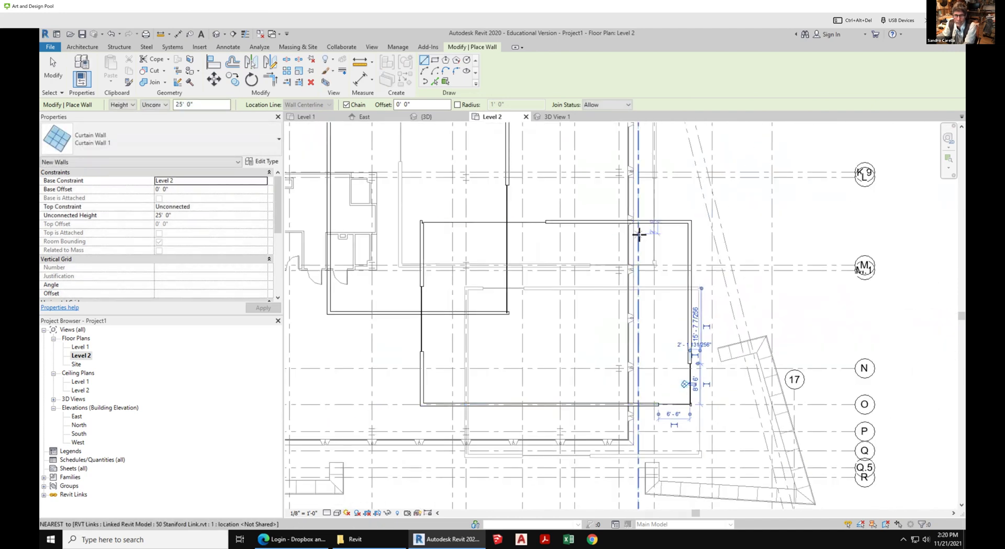
pyautogui.scroll(-1, 799, 410)
pyautogui.scroll(-1, 798, 413)
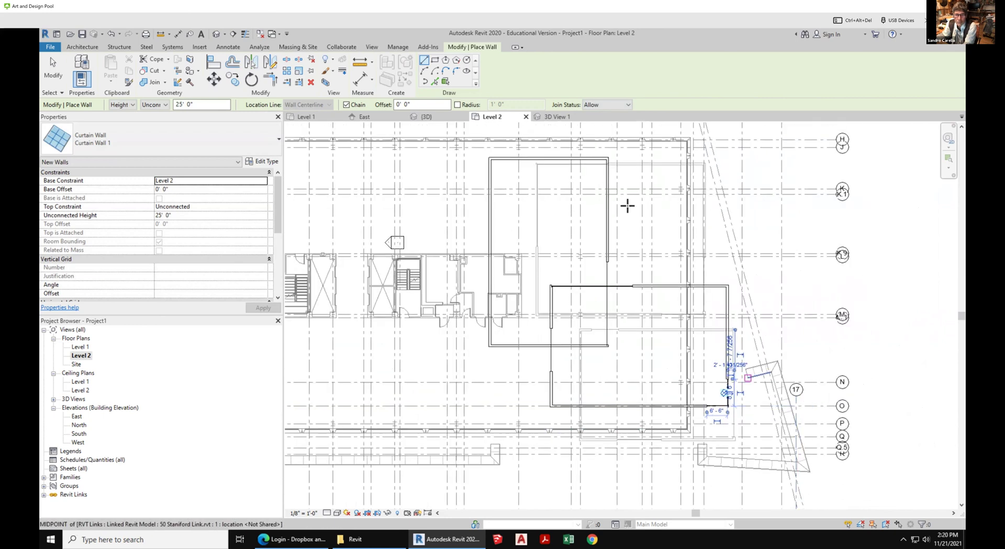
pyautogui.click(533, 159)
pyautogui.click(592, 160)
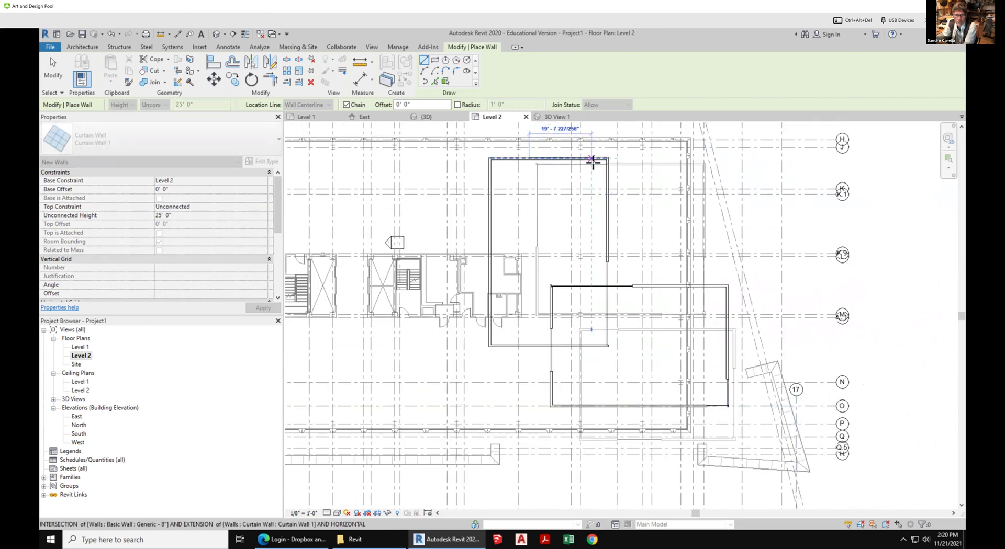
pyautogui.press('Escape')
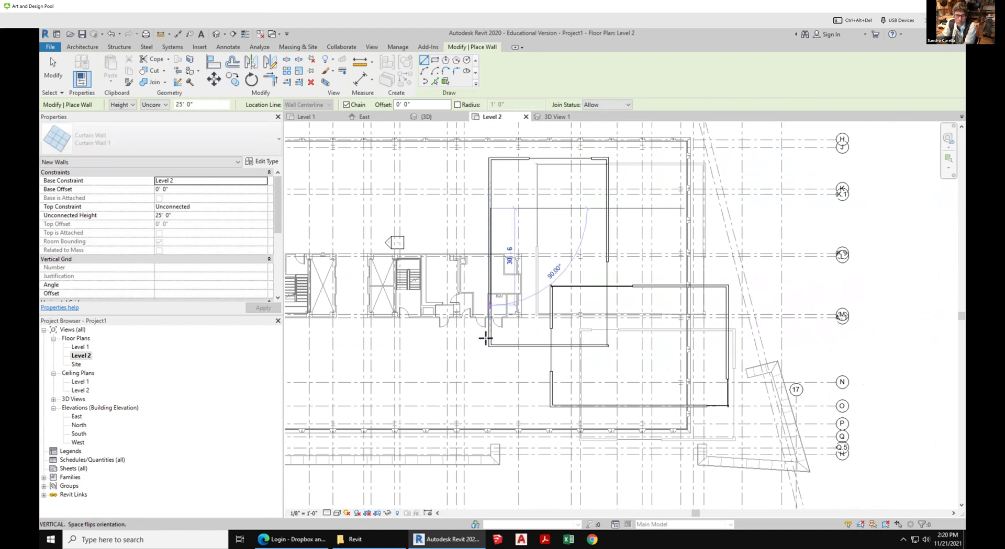
pyautogui.click(489, 344)
pyautogui.press('Escape')
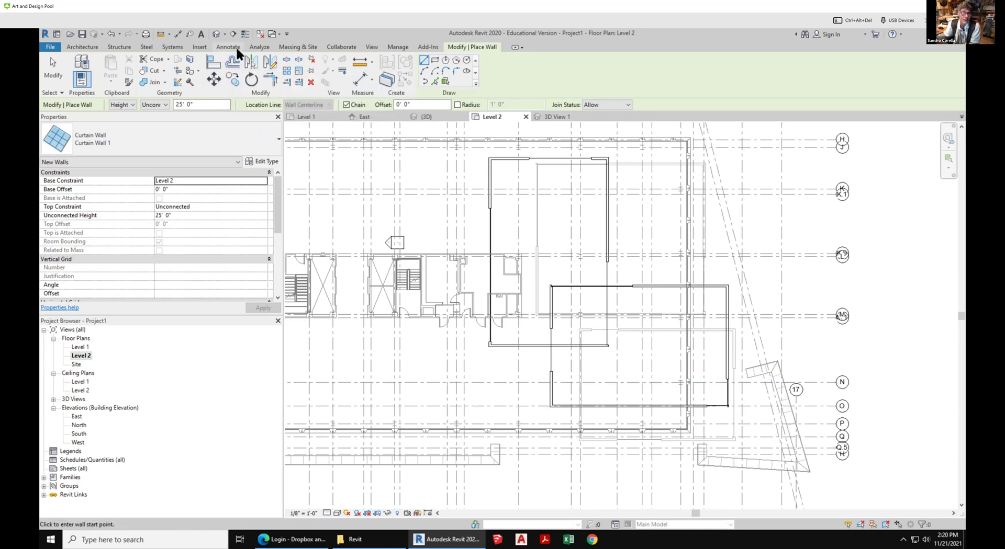
pyautogui.click(372, 47)
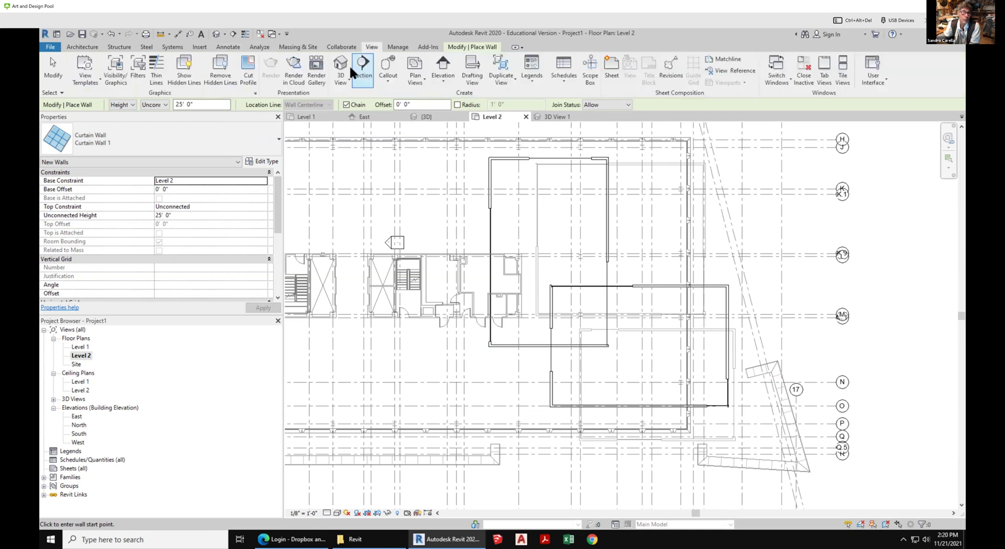
pyautogui.click(340, 77)
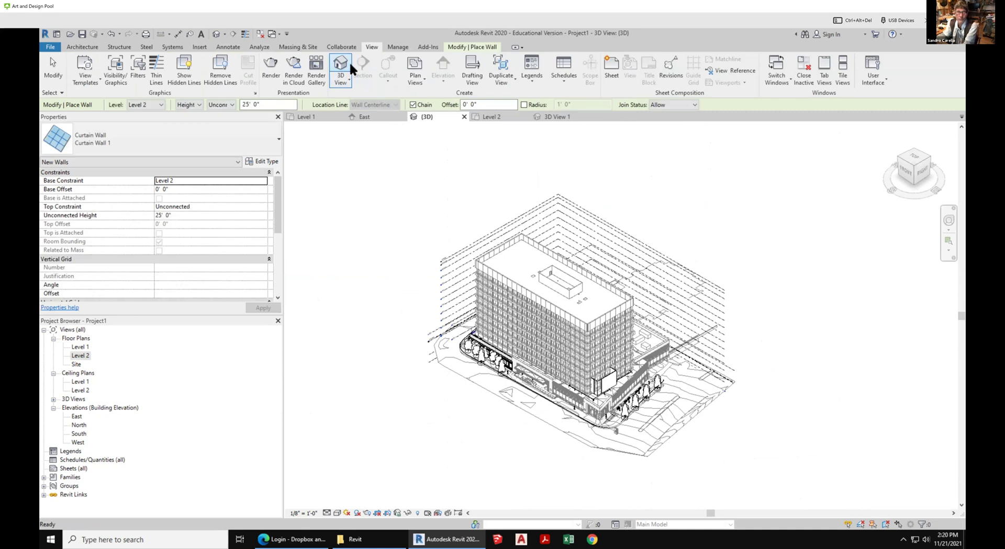
pyautogui.click(341, 70)
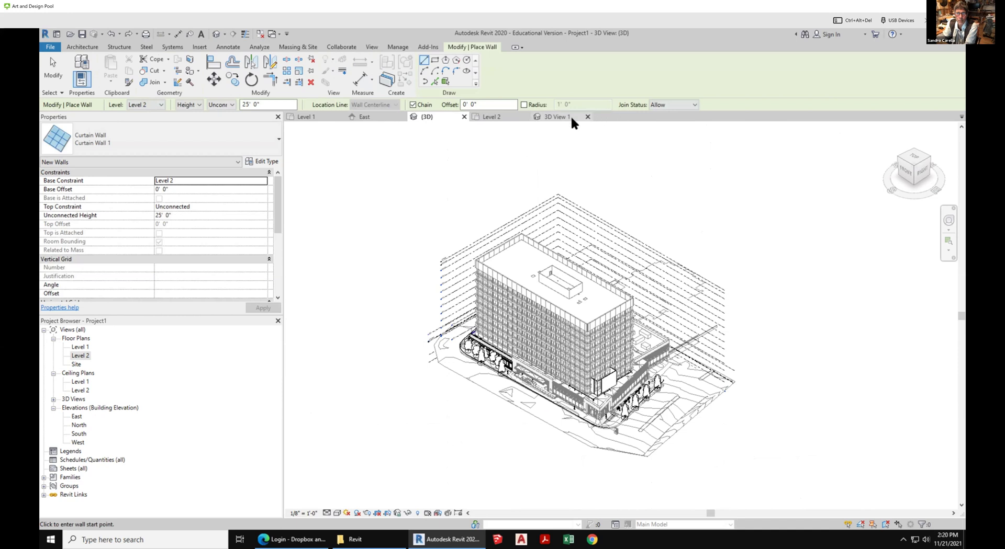
pyautogui.click(505, 116)
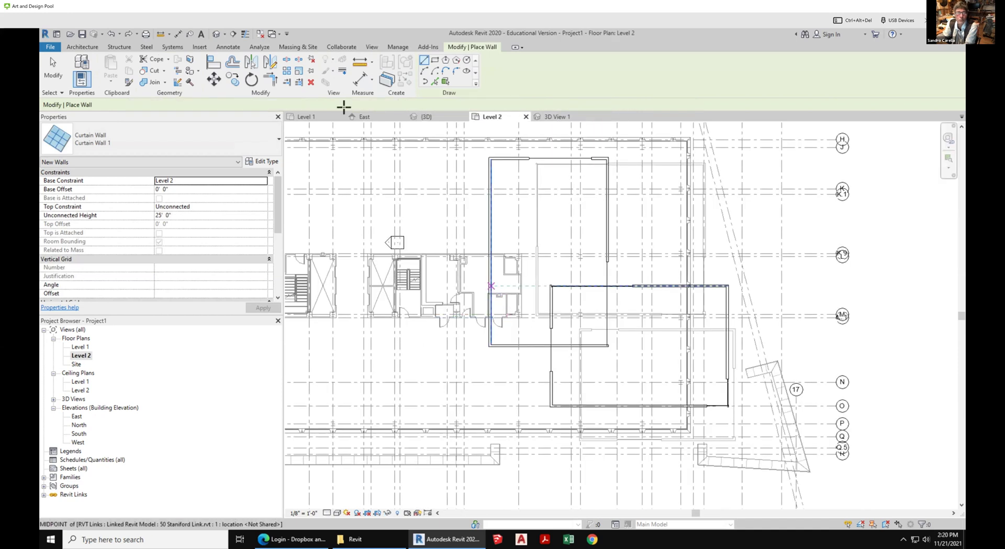
# Place a Level 2 perspective camera at the northern enclosure's northwest corner, aimed southeast across both enclosures
pyautogui.click(372, 47)
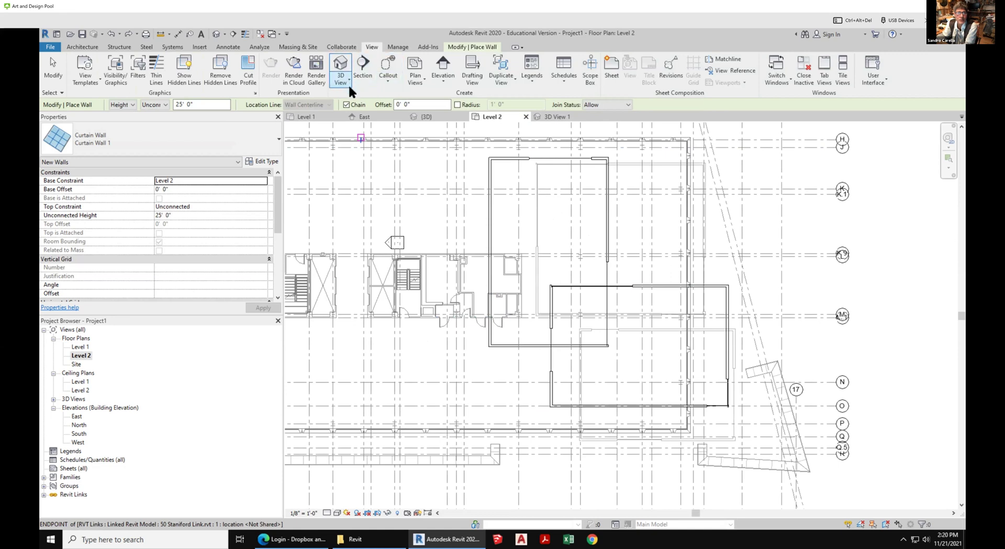
pyautogui.click(349, 89)
pyautogui.click(358, 112)
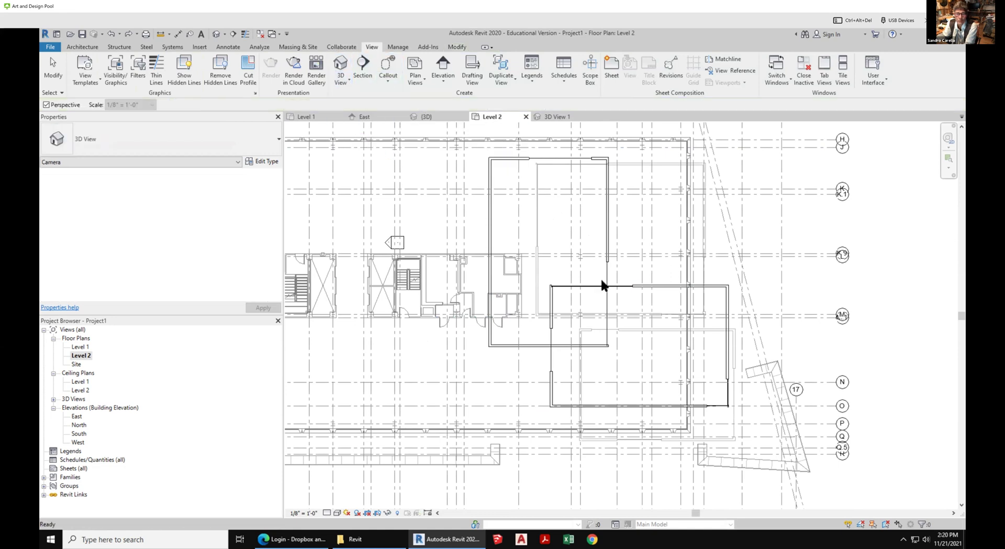
pyautogui.scroll(-2, 458, 276)
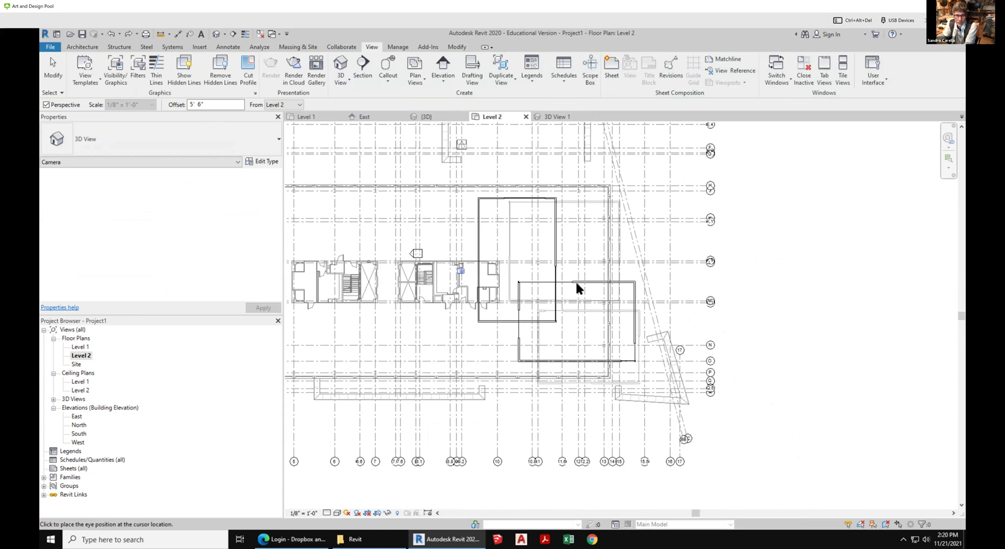
pyautogui.click(489, 208)
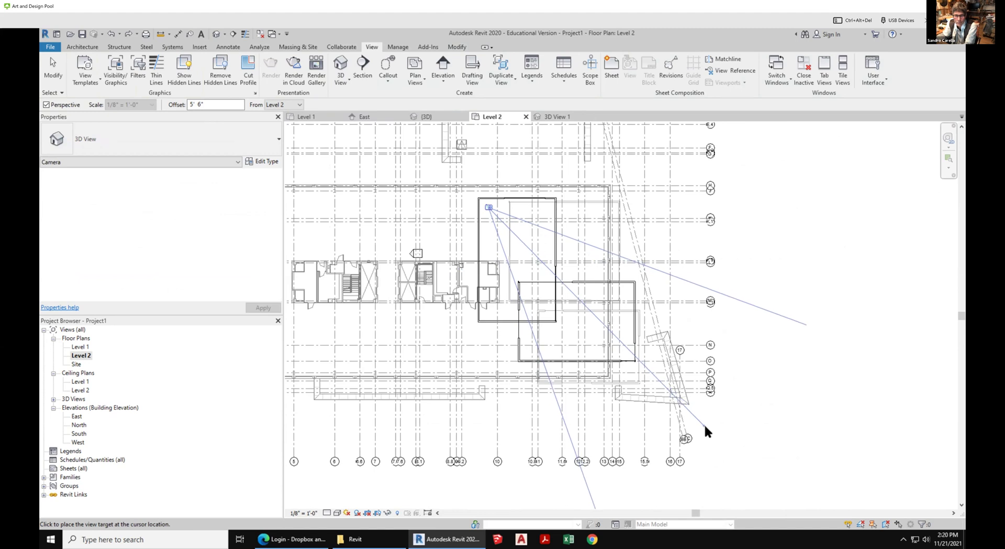
pyautogui.click(608, 427)
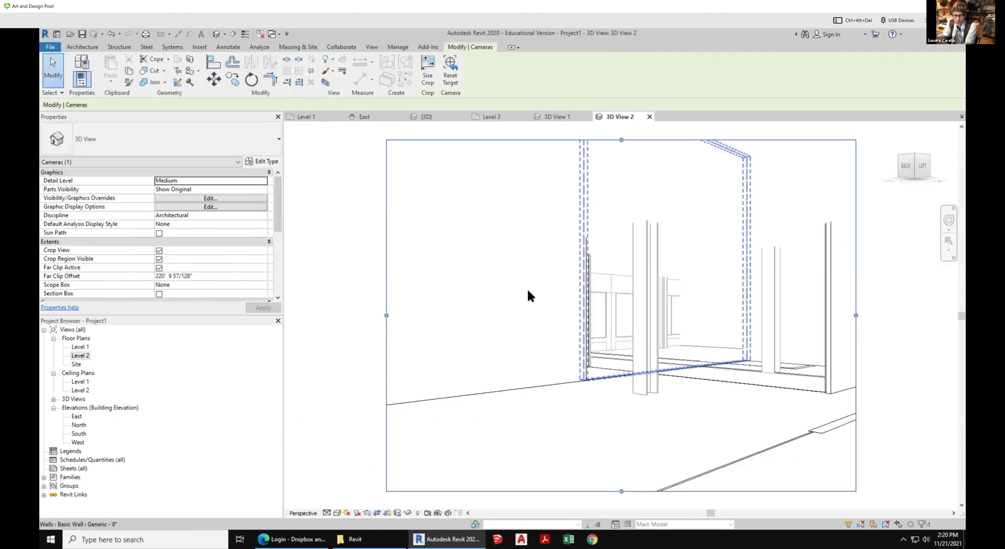
# Widen the new camera view's crop region on both sides and extend it upward
pyautogui.scroll(-3, 528, 290)
pyautogui.moveTo(467, 300); pyautogui.dragTo(304, 313)
pyautogui.moveTo(669, 300); pyautogui.dragTo(868, 299)
pyautogui.moveTo(588, 224); pyautogui.dragTo(591, 154)
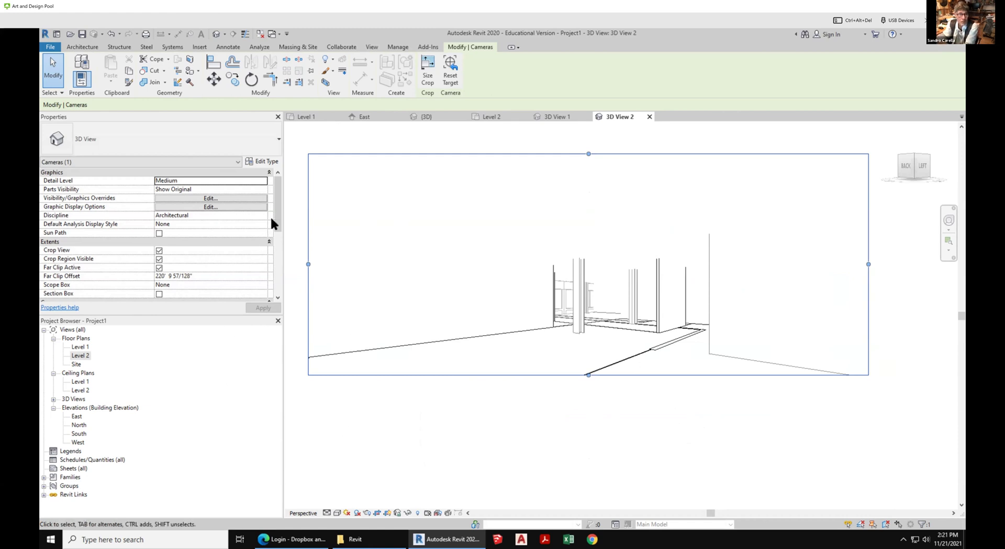
# Set the perspective view's phase filter to Show Complete
pyautogui.moveTo(280, 212); pyautogui.dragTo(281, 285)
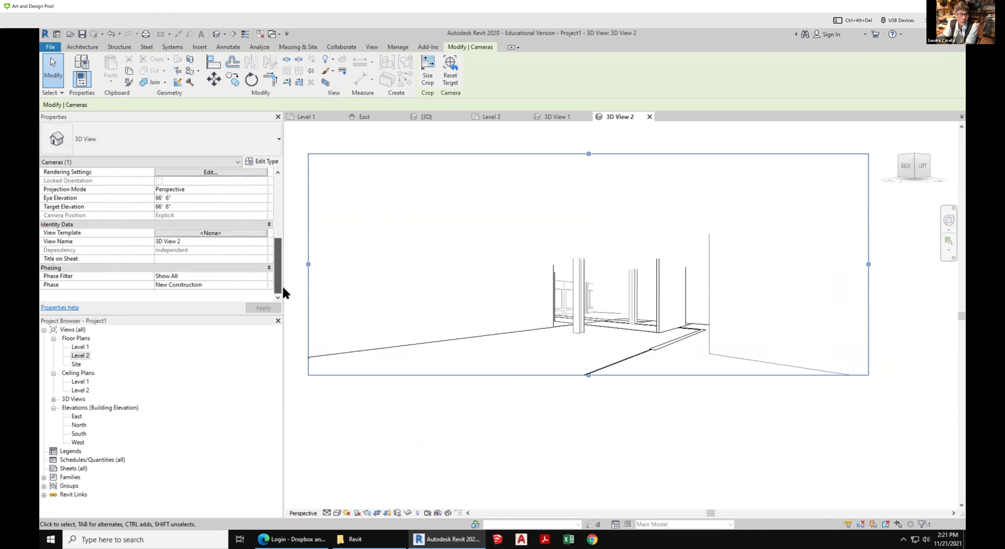
pyautogui.click(241, 276)
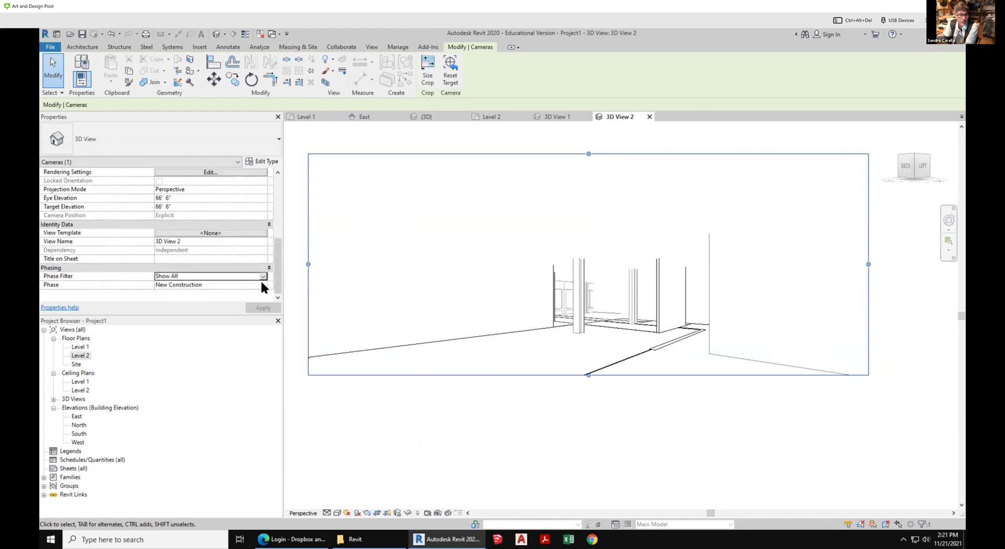
pyautogui.click(263, 276)
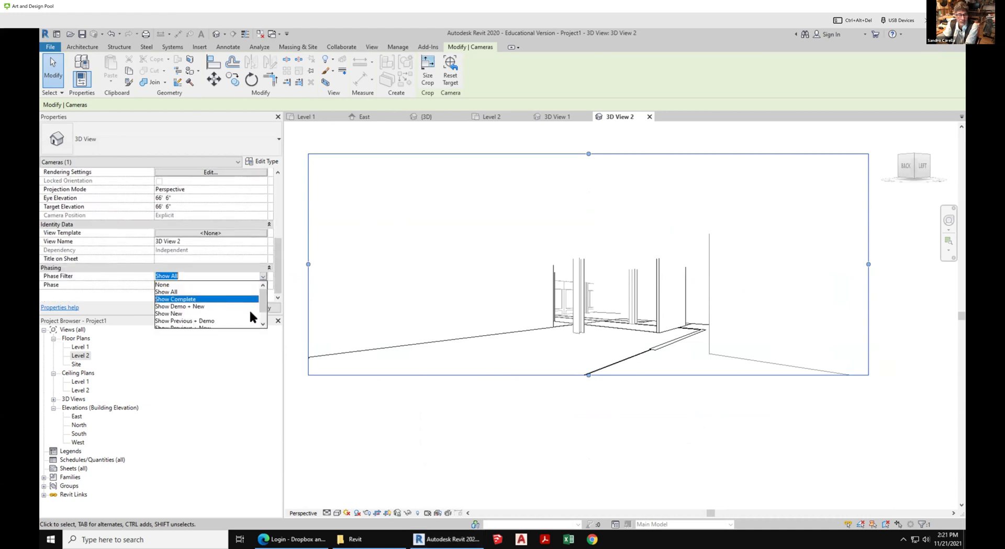
pyautogui.click(190, 300)
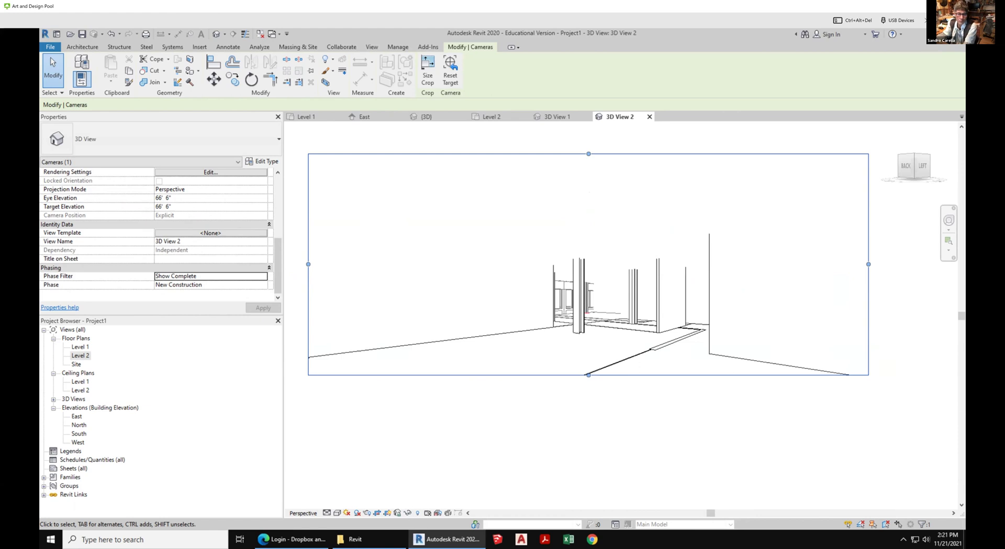
# Display the perspective view in the Shaded visual style with shadows turned on
pyautogui.click(337, 513)
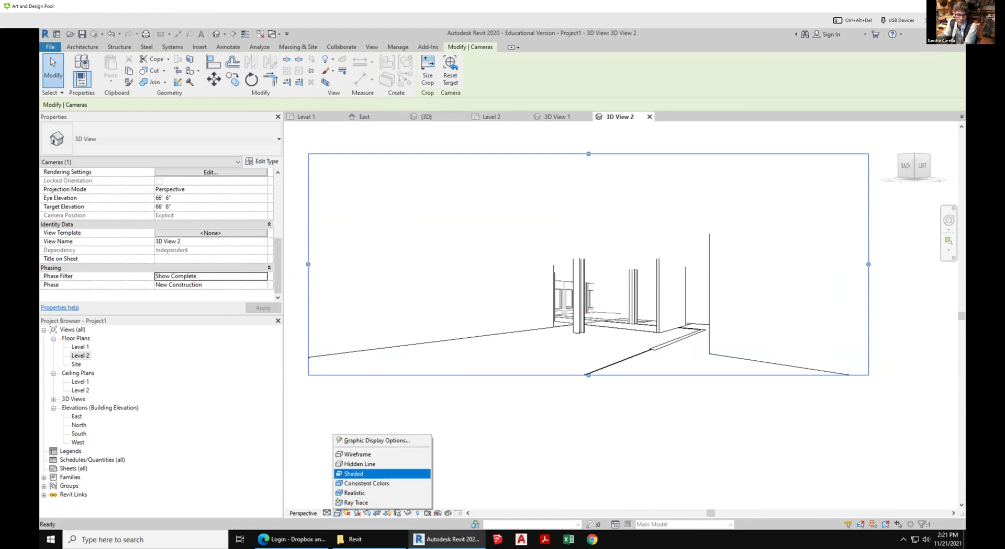
pyautogui.click(356, 473)
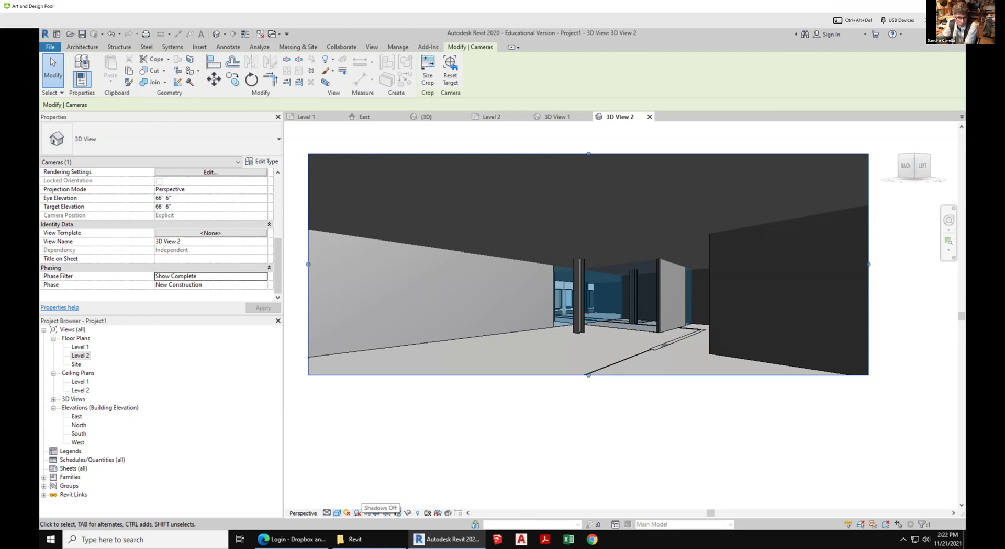
pyautogui.click(357, 513)
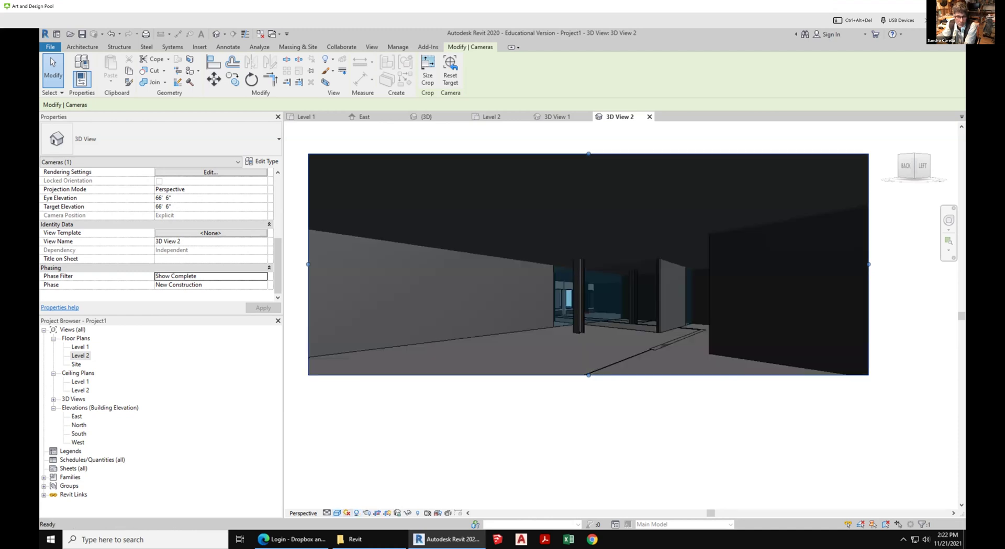
# Set the sun to a Still solar study using the Summer Solstice preset at 9:00 AM
pyautogui.click(347, 513)
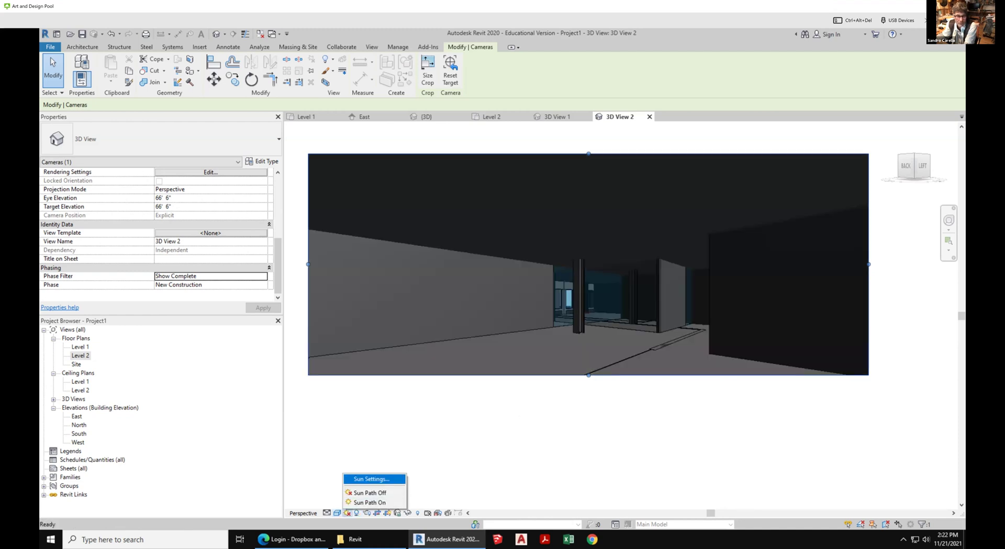
pyautogui.click(371, 480)
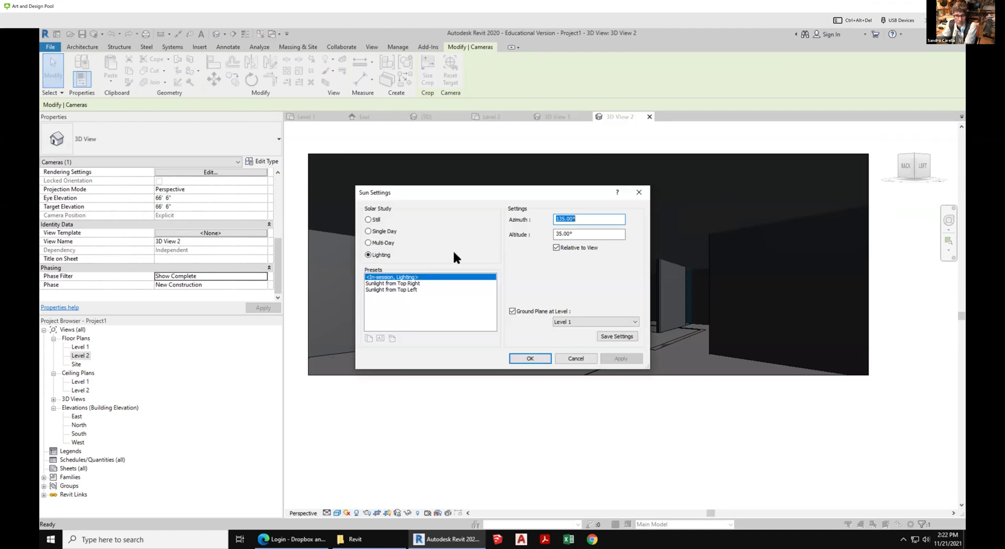
pyautogui.click(369, 220)
pyautogui.click(387, 284)
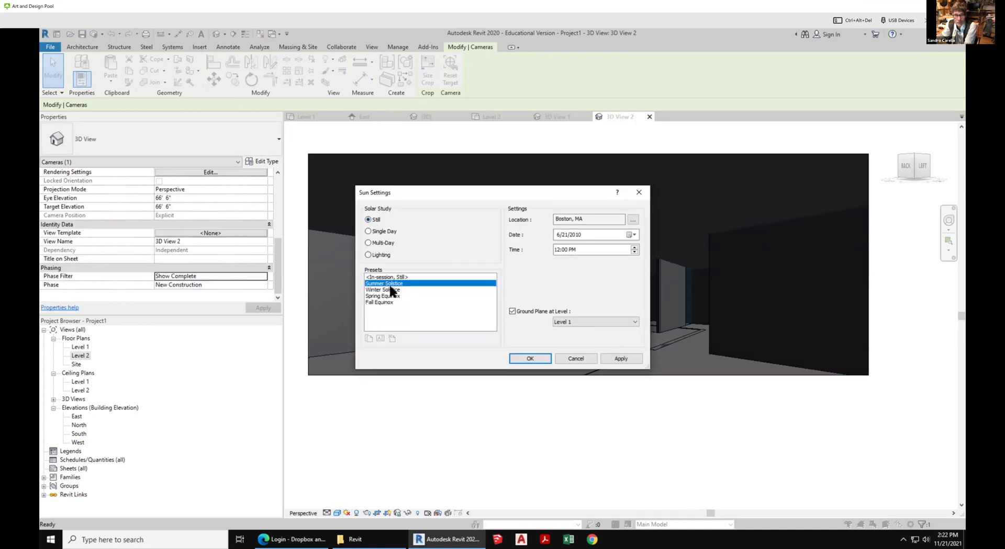
pyautogui.click(558, 250)
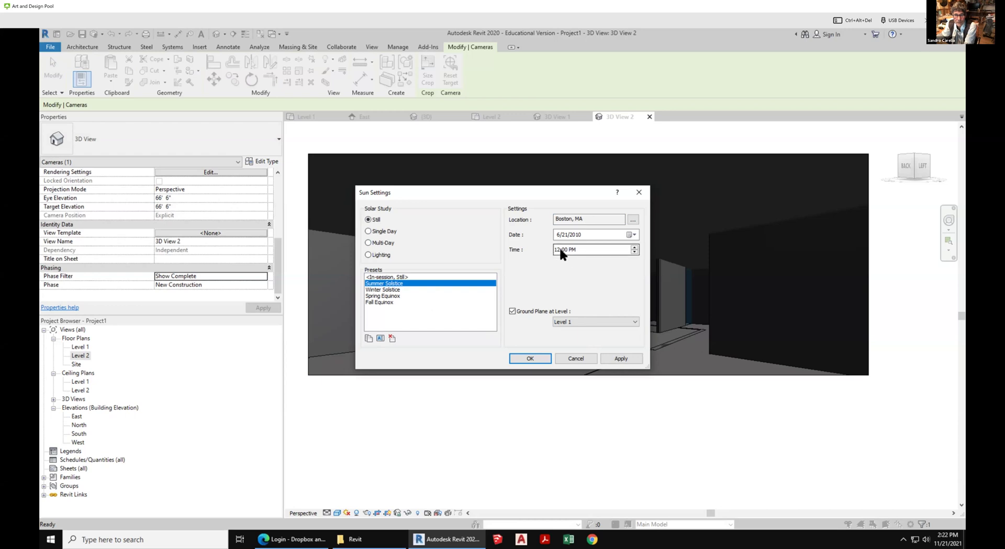
pyautogui.click(636, 251)
pyautogui.click(620, 359)
pyautogui.click(540, 360)
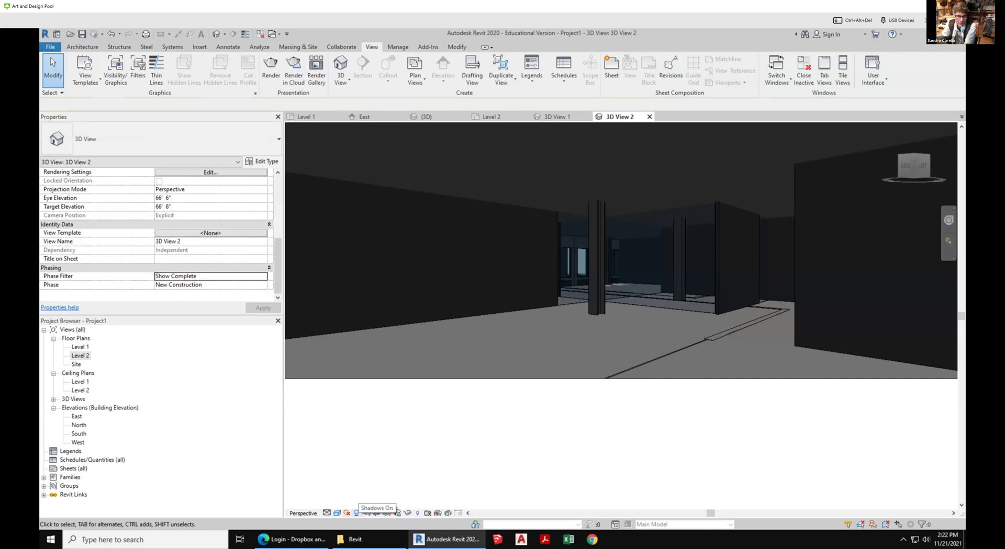
# Toggle the view's shadows and switch the sun study to the Winter Solstice preset at an earlier, morning time
pyautogui.click(356, 513)
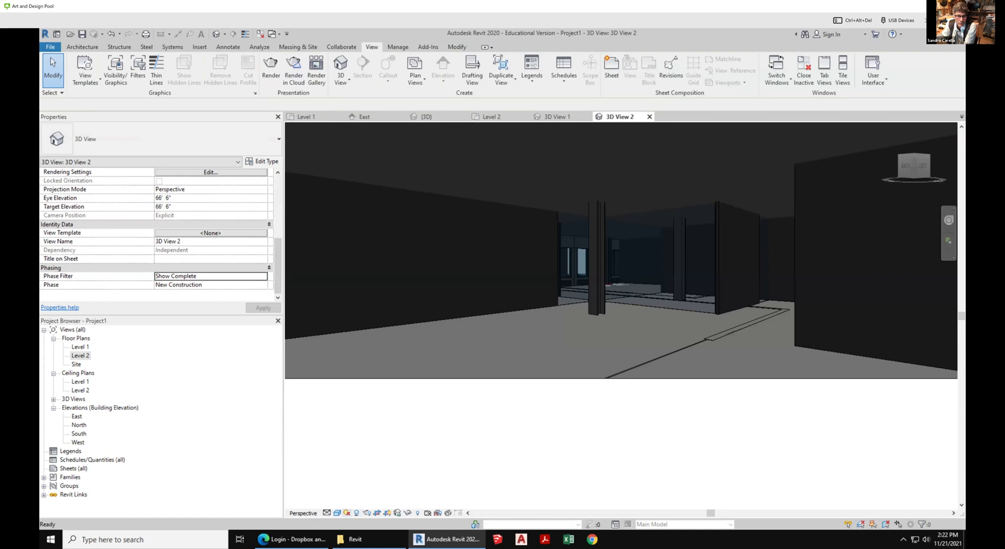
pyautogui.click(347, 513)
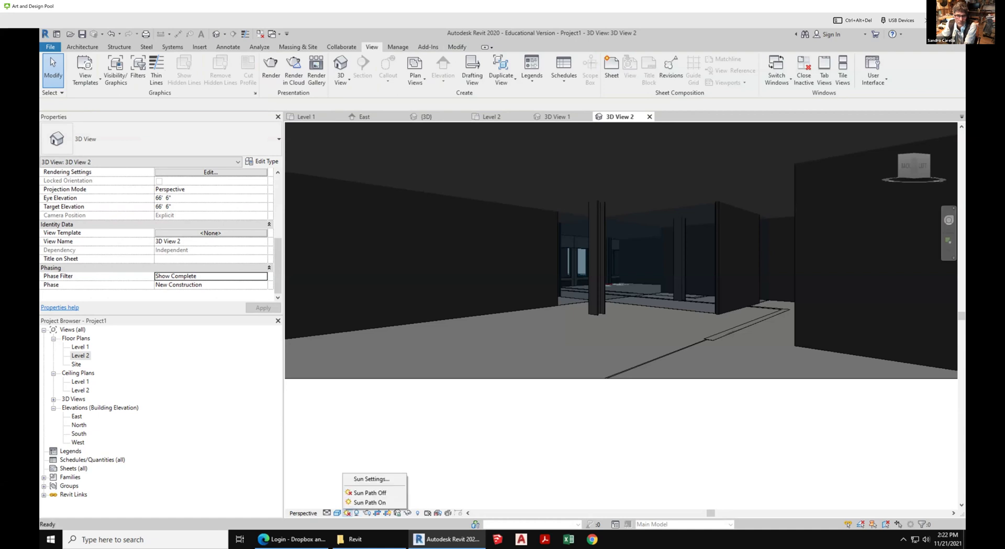
pyautogui.click(371, 479)
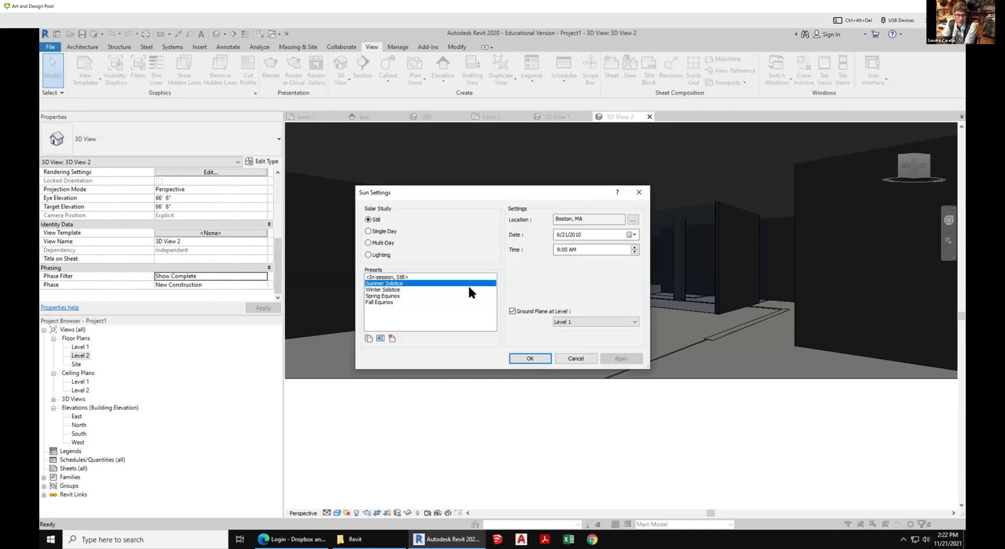
pyautogui.click(389, 290)
pyautogui.click(557, 249)
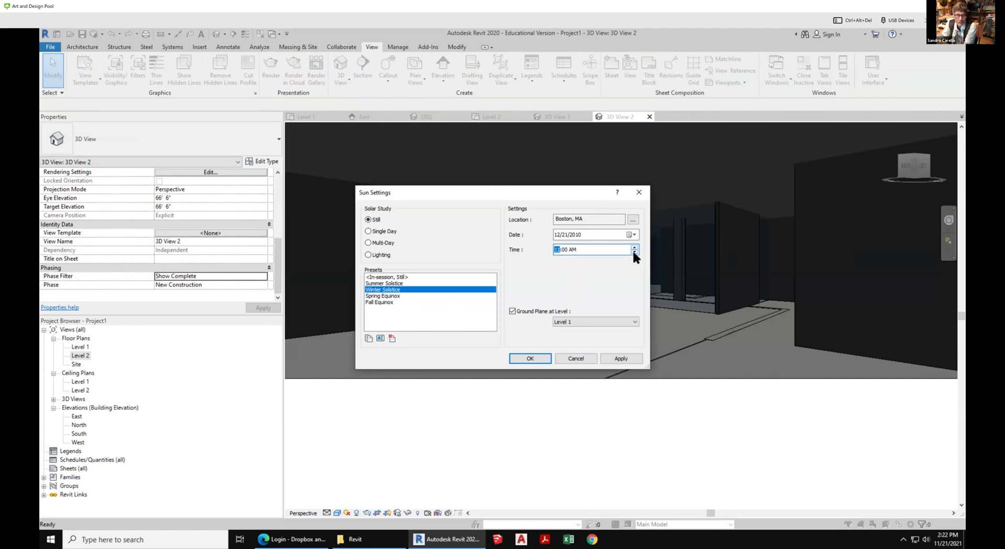
pyautogui.click(620, 359)
pyautogui.click(527, 359)
pyautogui.scroll(3, 575, 294)
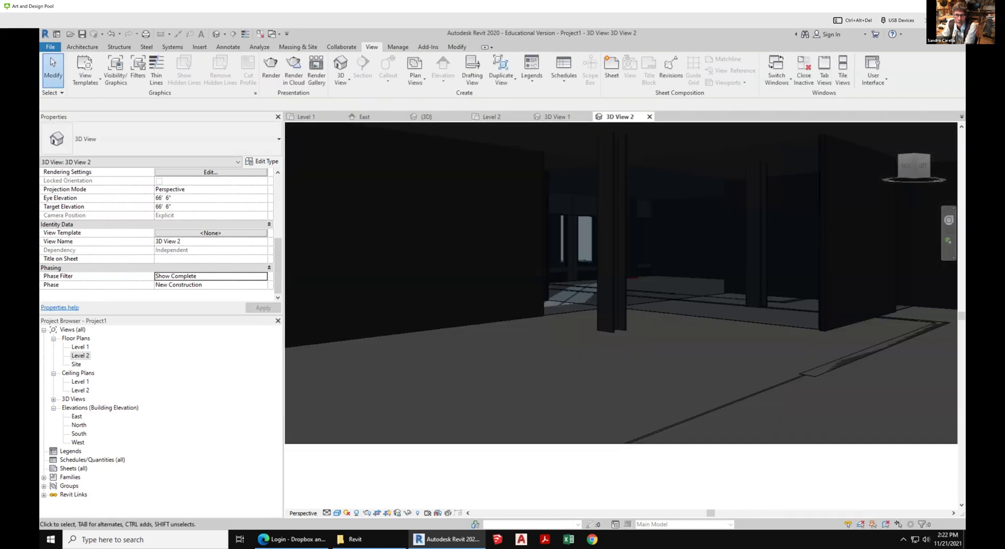
pyautogui.scroll(-3, 621, 288)
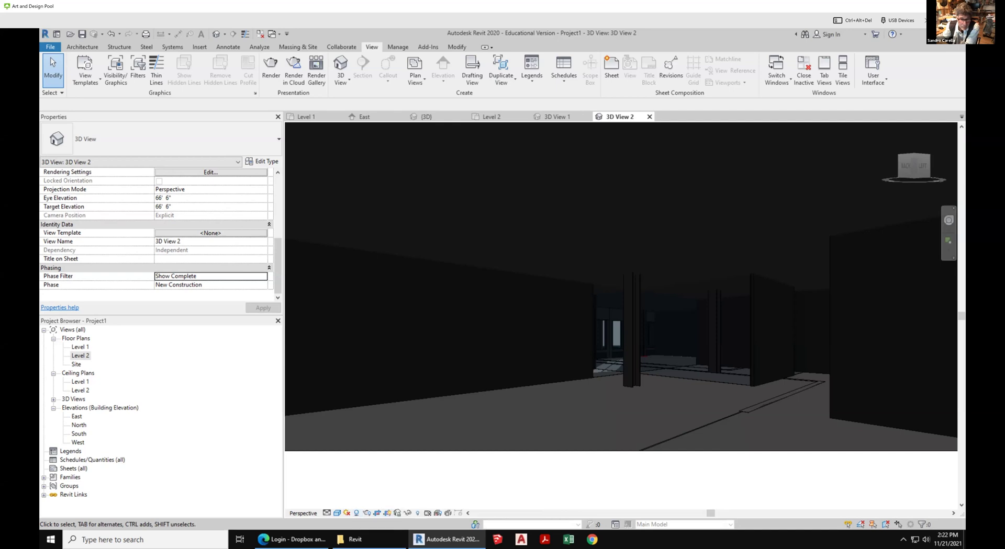
# Render the perspective view at Draft quality with the Interior: Sun only lighting scheme
pyautogui.click(366, 512)
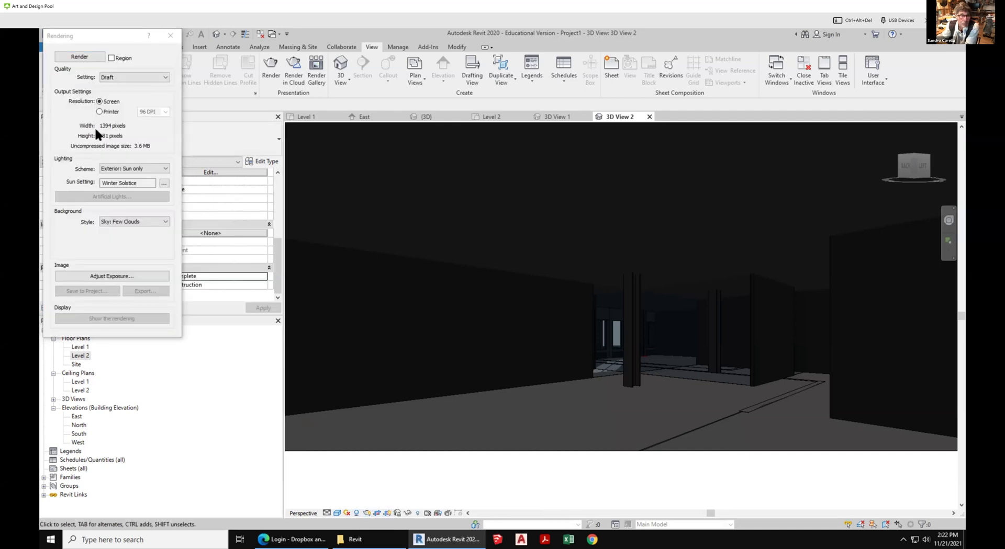
pyautogui.moveTo(97, 37); pyautogui.dragTo(239, 151)
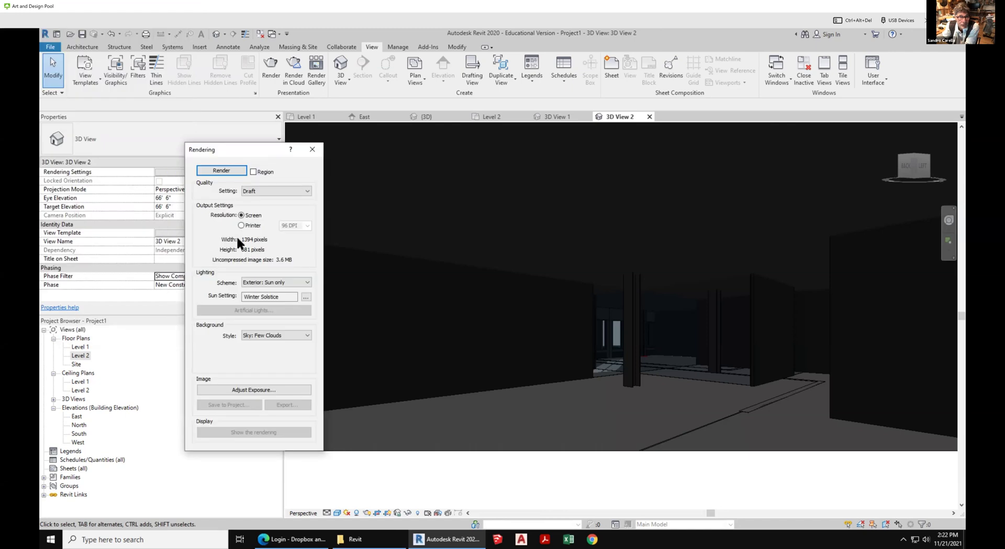
pyautogui.click(290, 283)
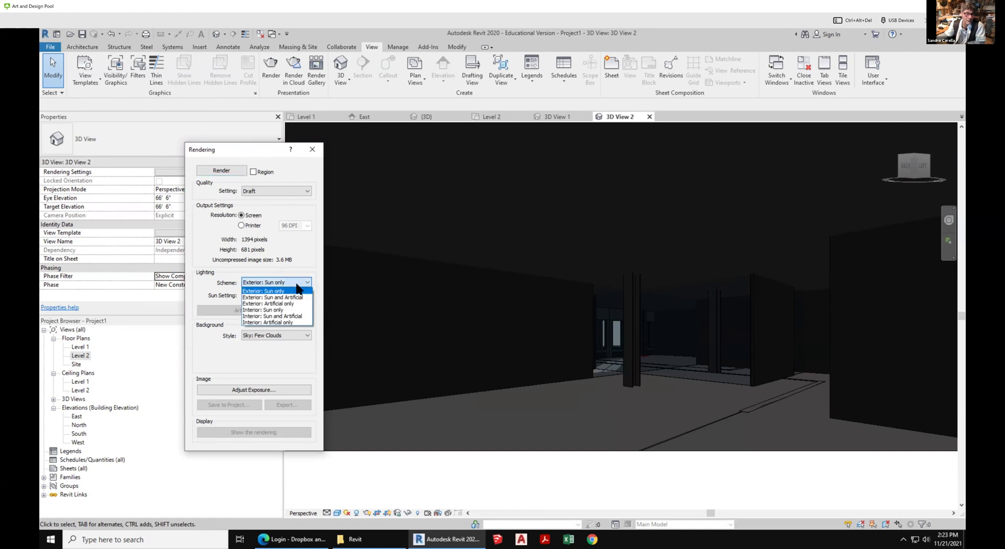
pyautogui.click(277, 309)
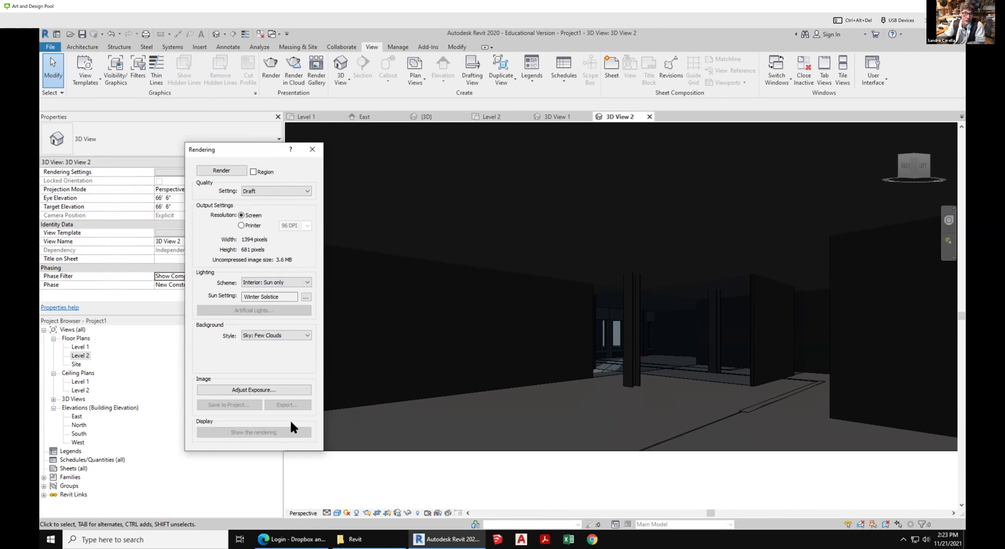
pyautogui.click(230, 170)
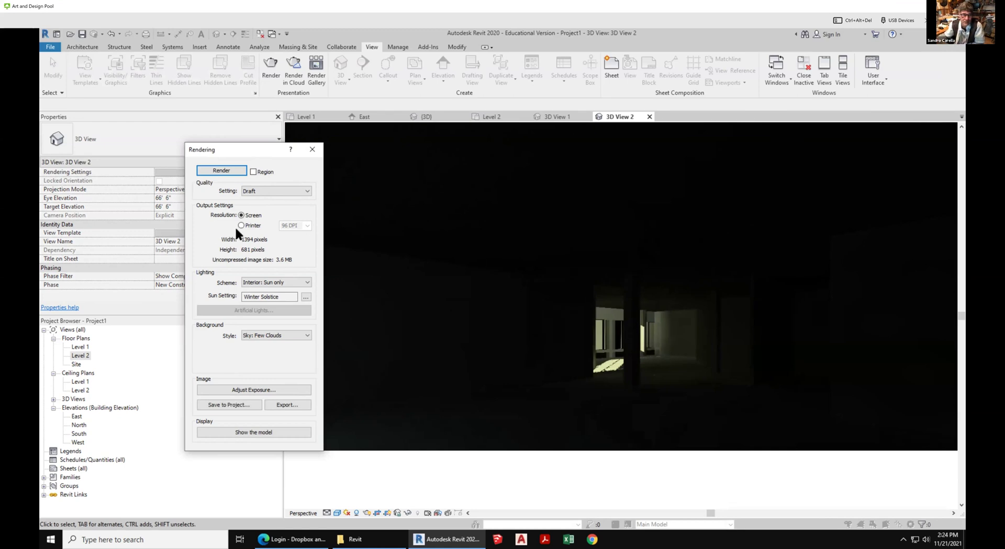
# Brighten the rendered image by lowering its exposure value to 5.19
pyautogui.click(258, 389)
pyautogui.moveTo(285, 229); pyautogui.dragTo(269, 229)
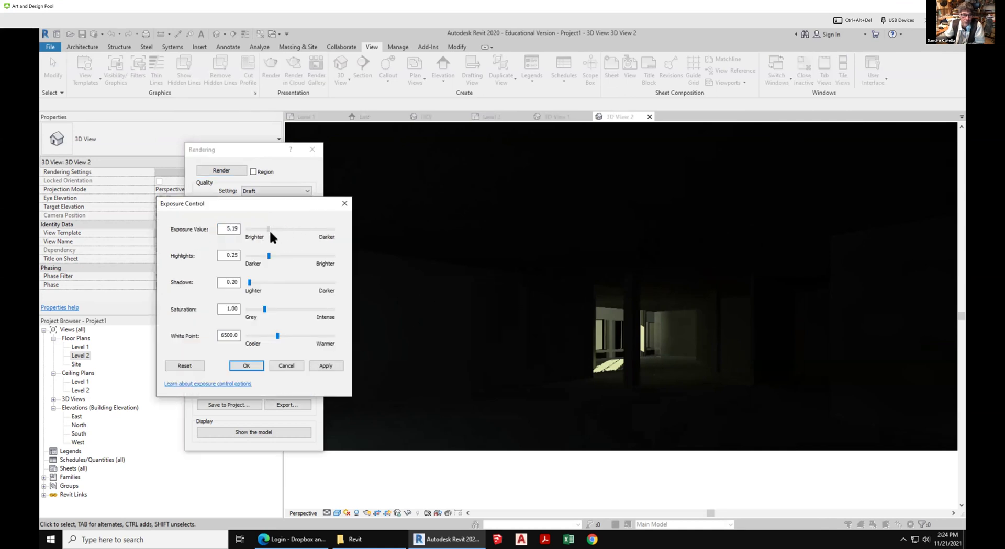
pyautogui.click(334, 366)
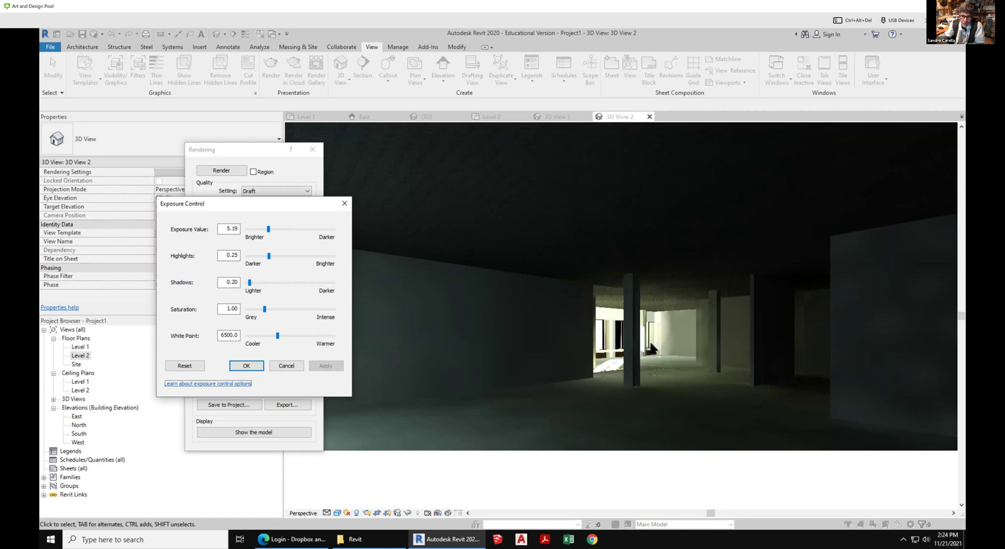
pyautogui.click(247, 365)
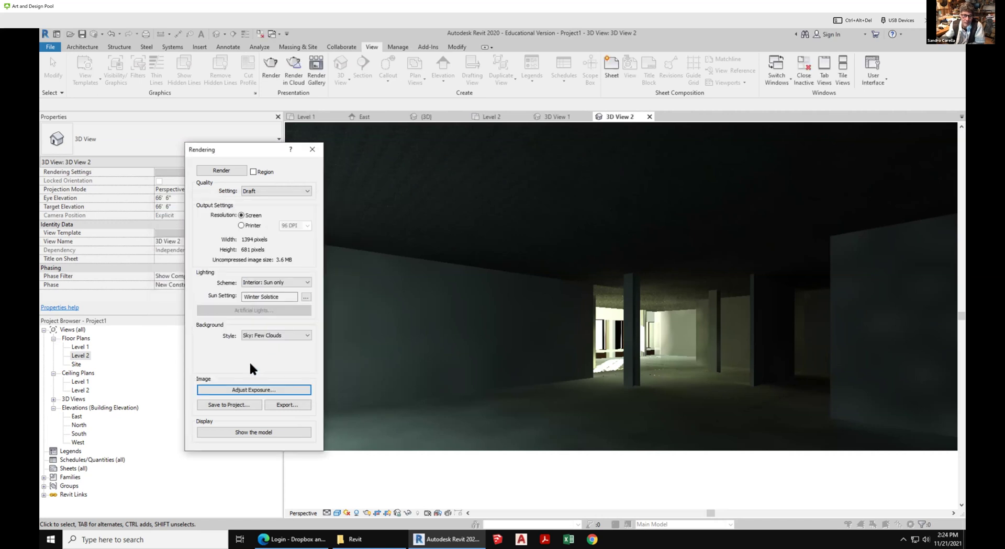